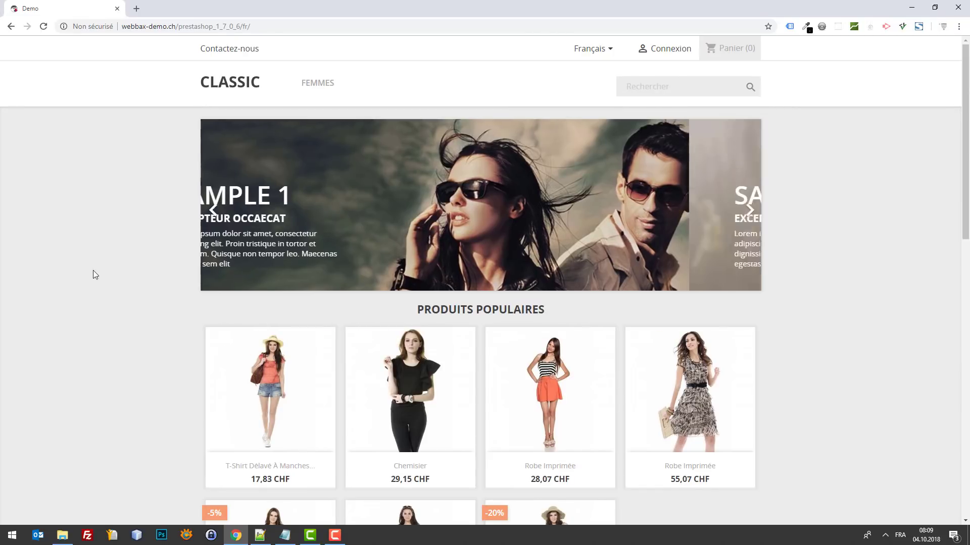
Step: Search Google for 'subscribers.com' in a new tab and open the Subscribers homepage result
click(134, 9)
text(sub)
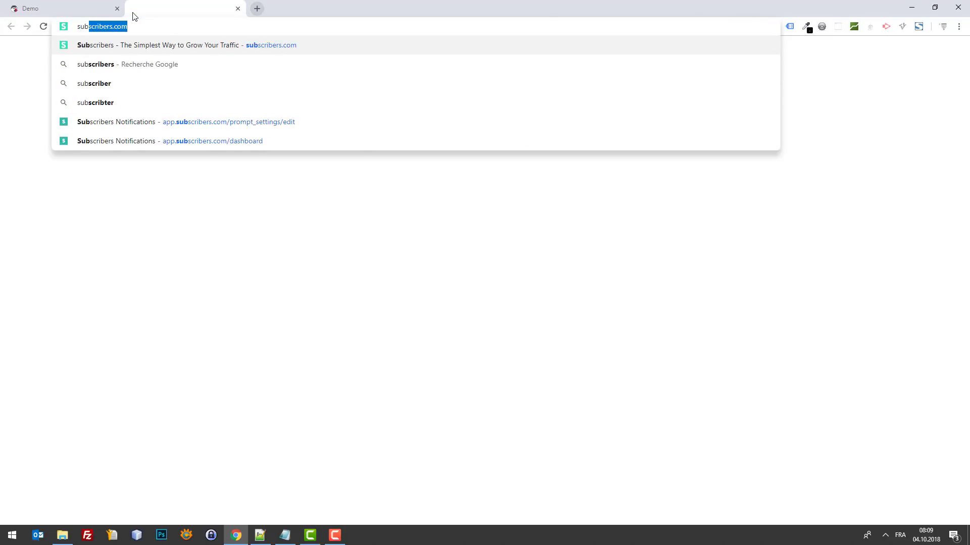
key(Right)
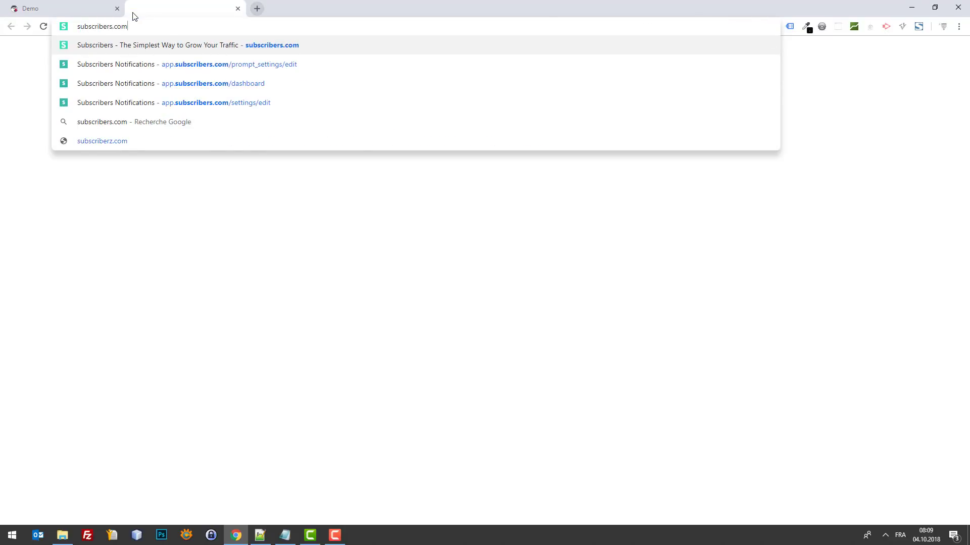
key(BackSpace)
key(BackSpace)
key(BackSpace)
key(BackSpace)
key(Return)
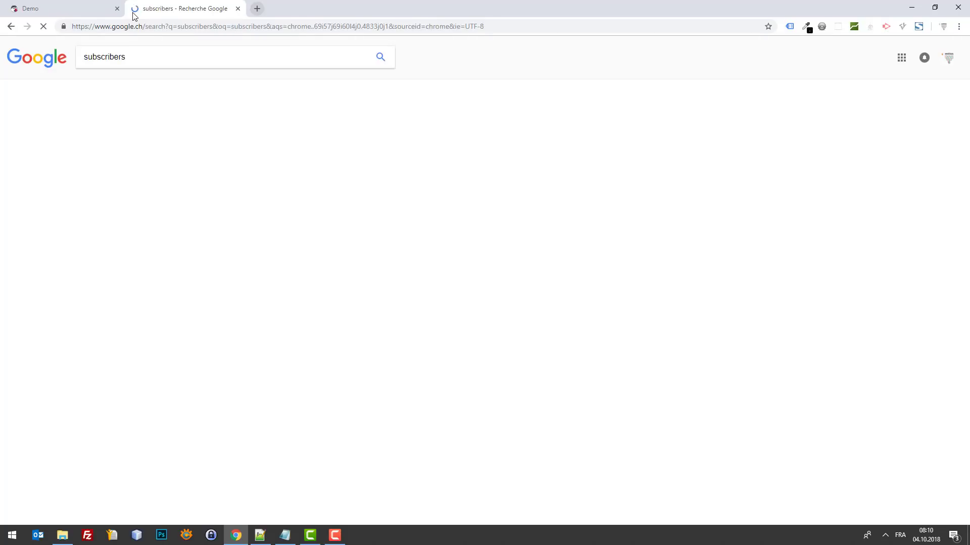
click(165, 57)
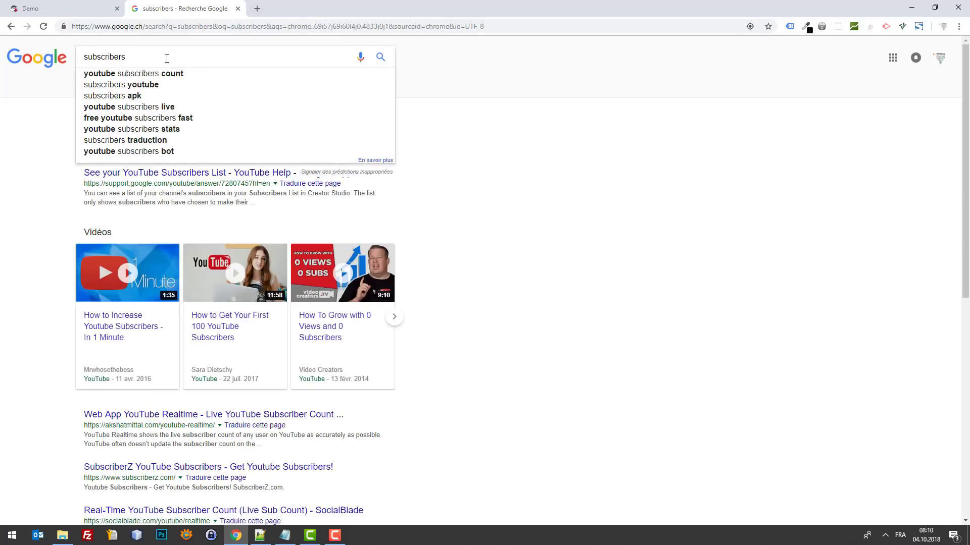
text(.com)
key(Return)
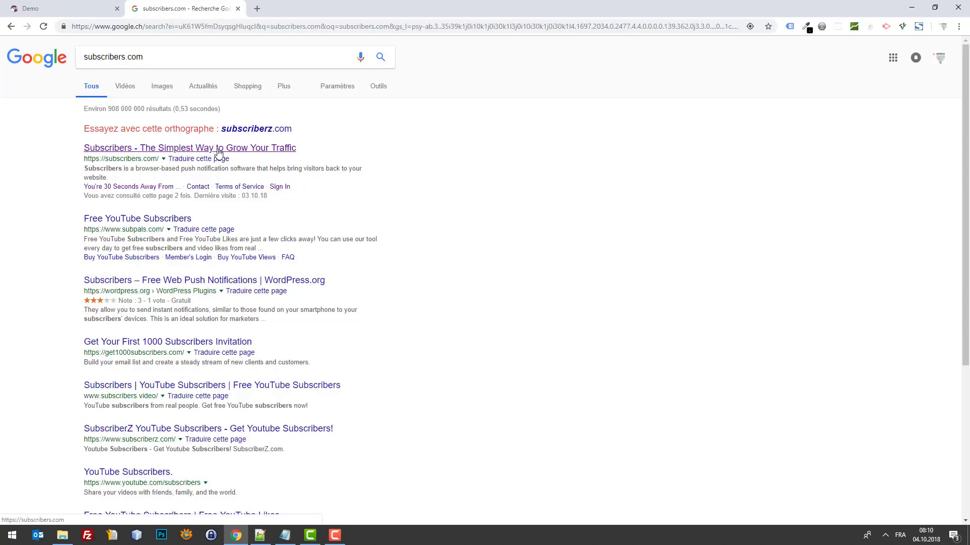
click(219, 152)
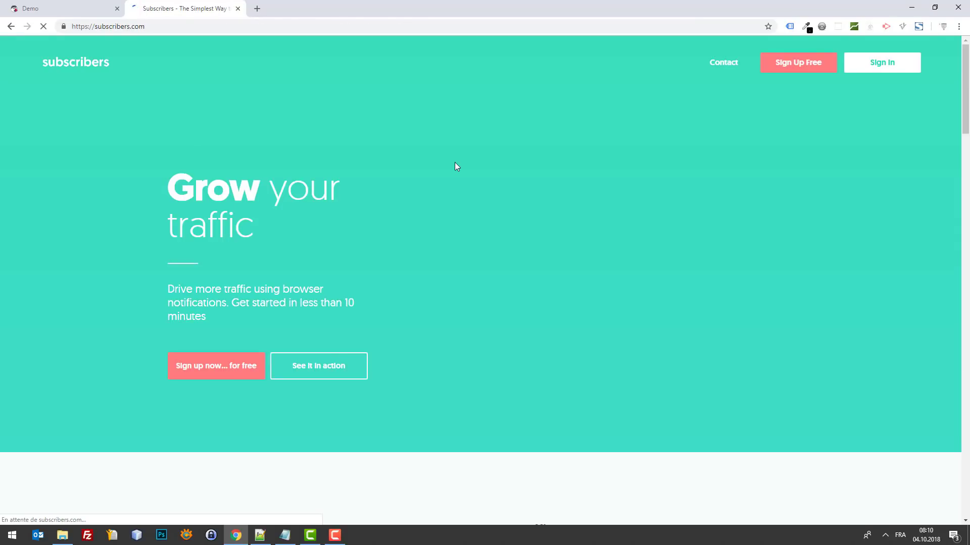
Step: Sign in with the saved account e-mail and password to reach the Prestashop dashboard
scroll(261, 289, down, 8)
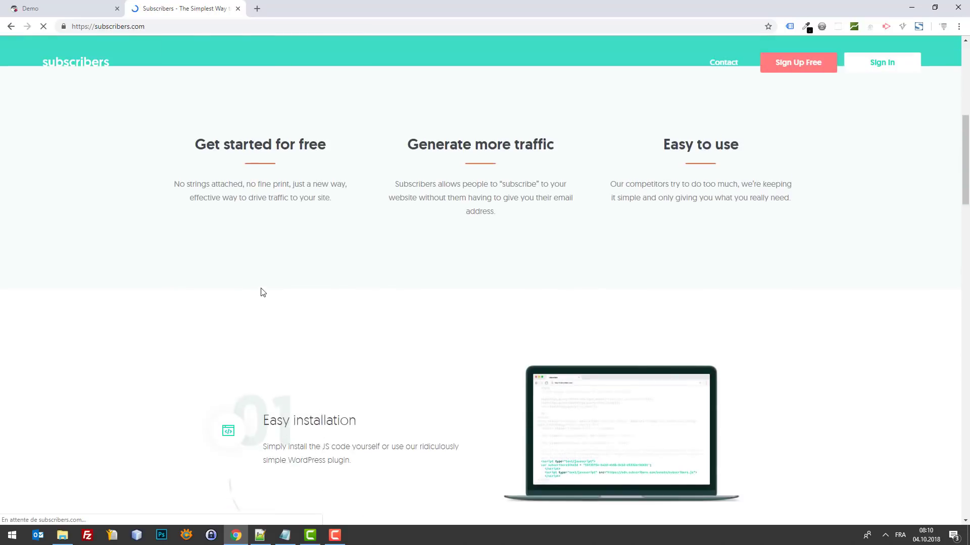
scroll(262, 289, up, 8)
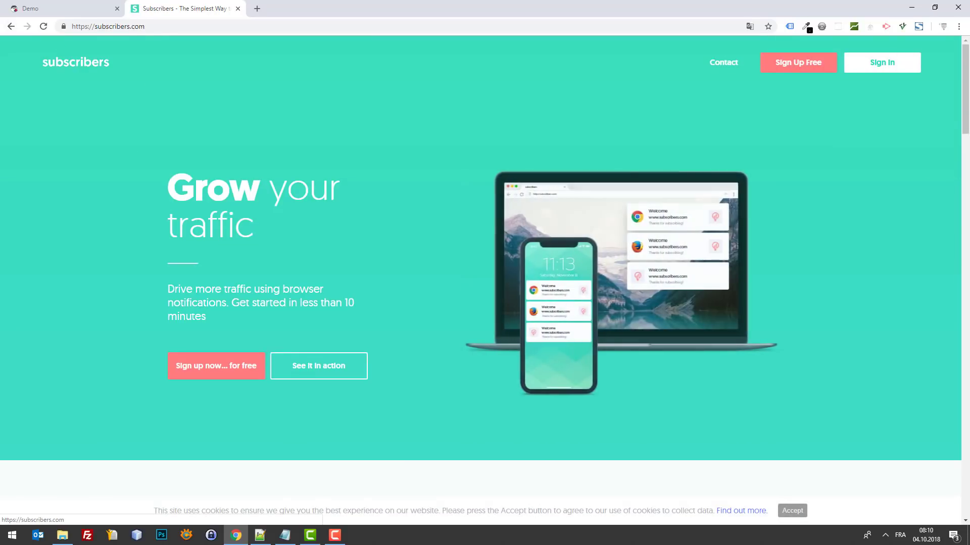
scroll(940, 287, down, 7)
scroll(940, 286, down, 20)
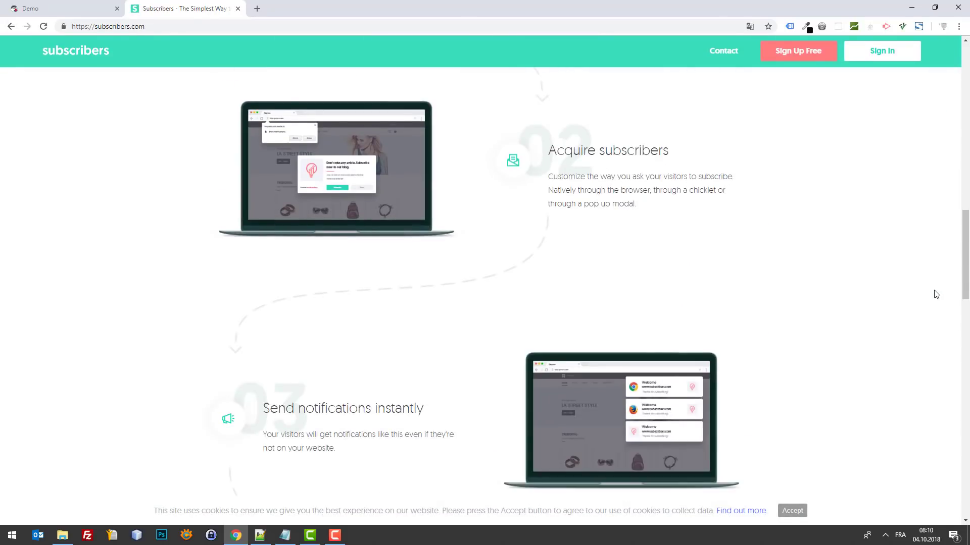
scroll(936, 311, up, 20)
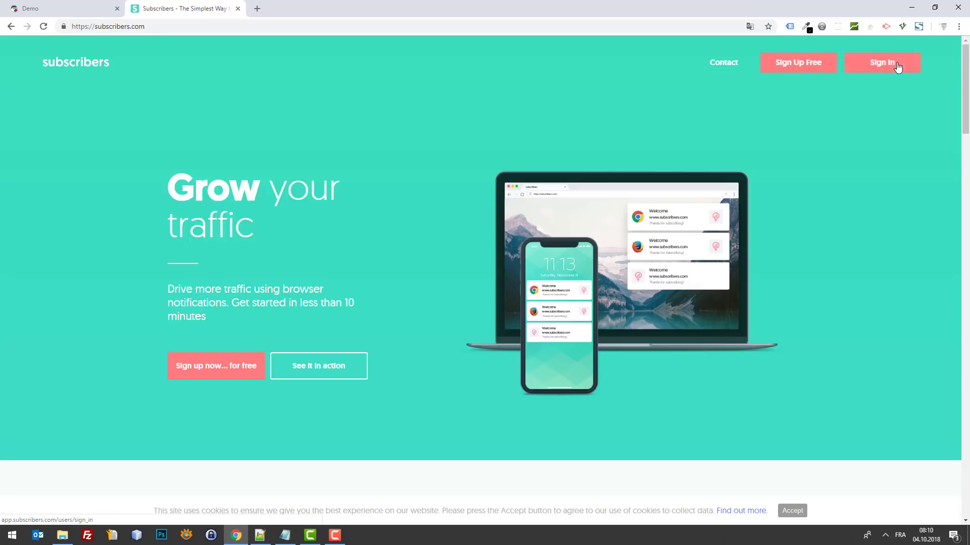
click(875, 69)
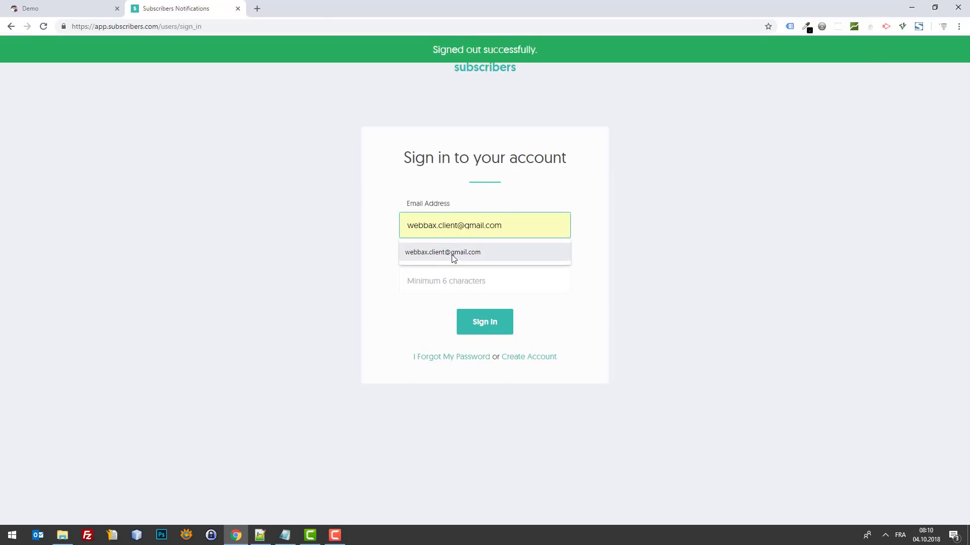
click(454, 255)
text(****)
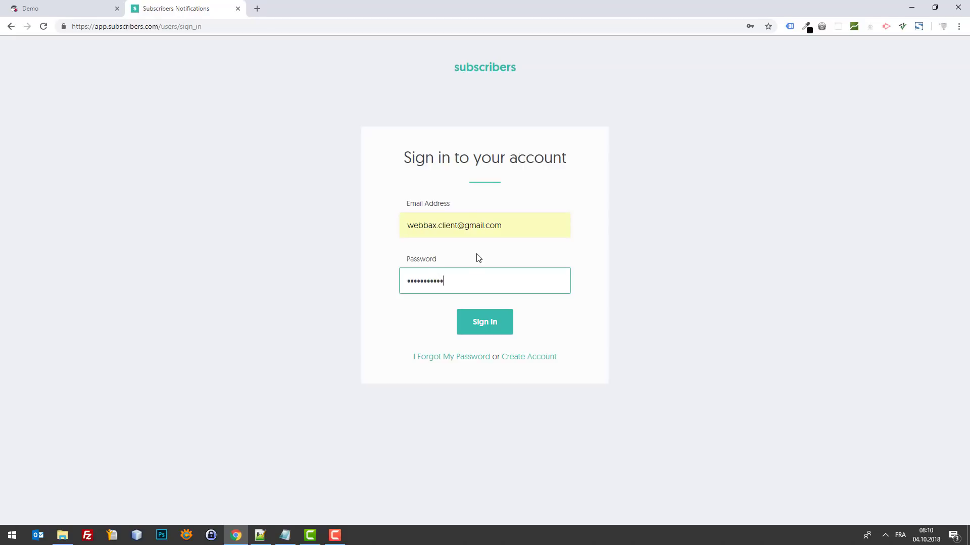
key(Return)
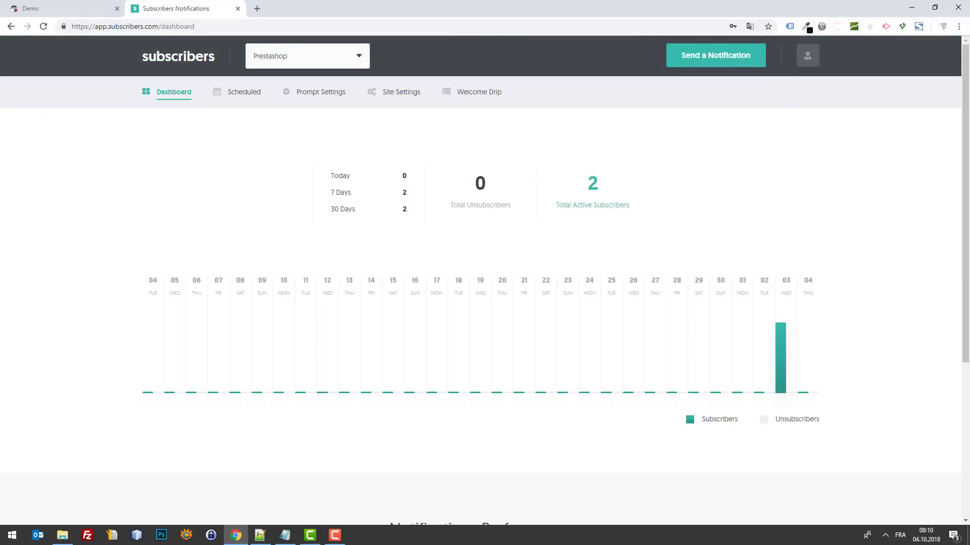
Step: Open Site Settings and review the Site Details, Timezone and API Access sections
key(alt+Tab)
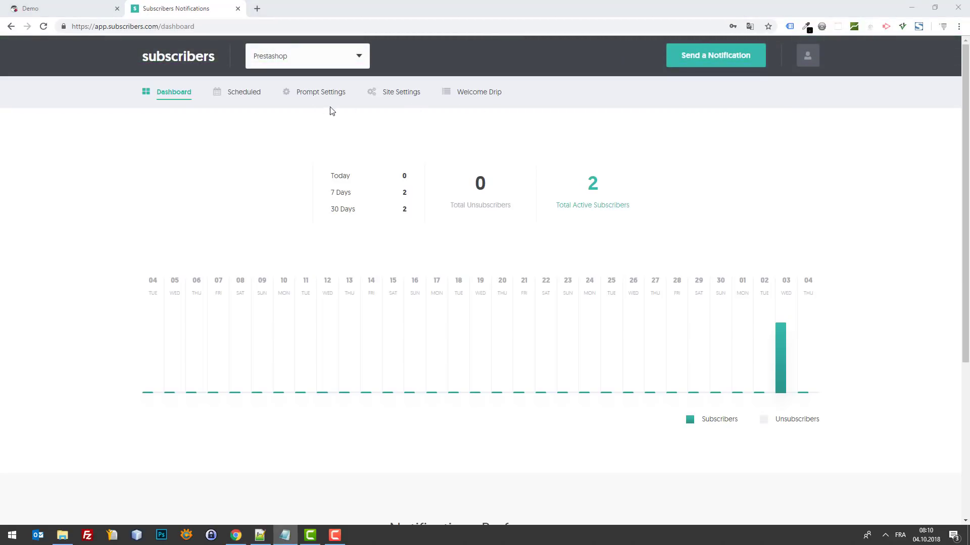
click(386, 92)
scroll(556, 143, down, 6)
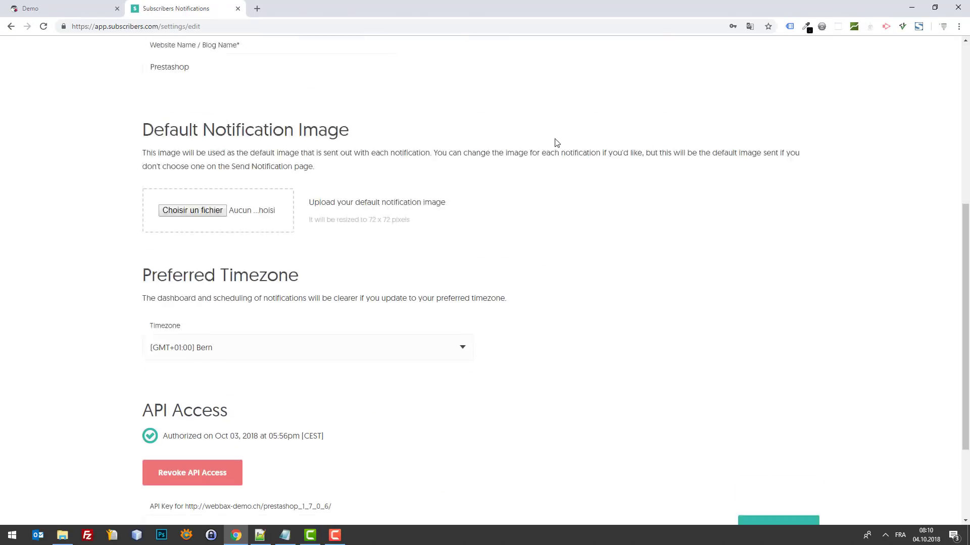
scroll(556, 143, down, 3)
scroll(543, 150, up, 9)
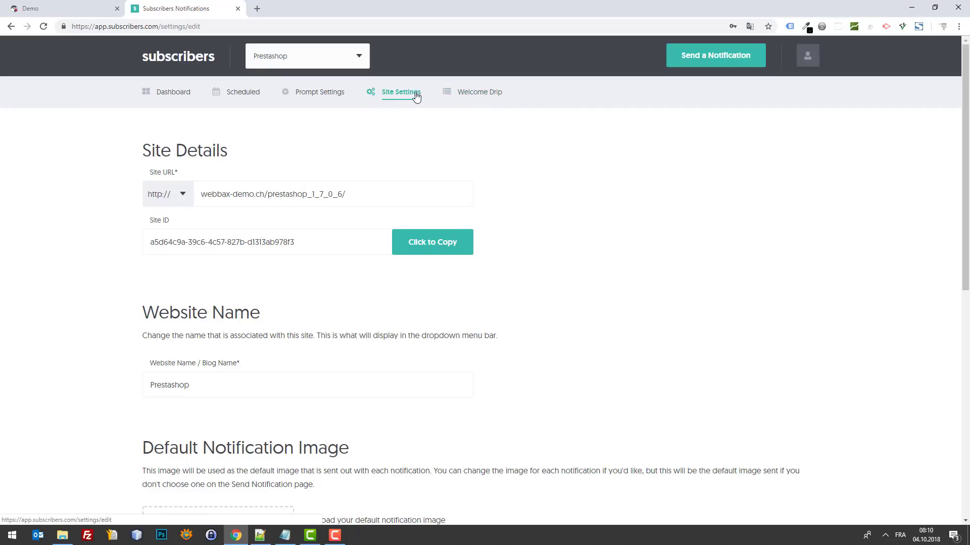
scroll(340, 400, down, 10)
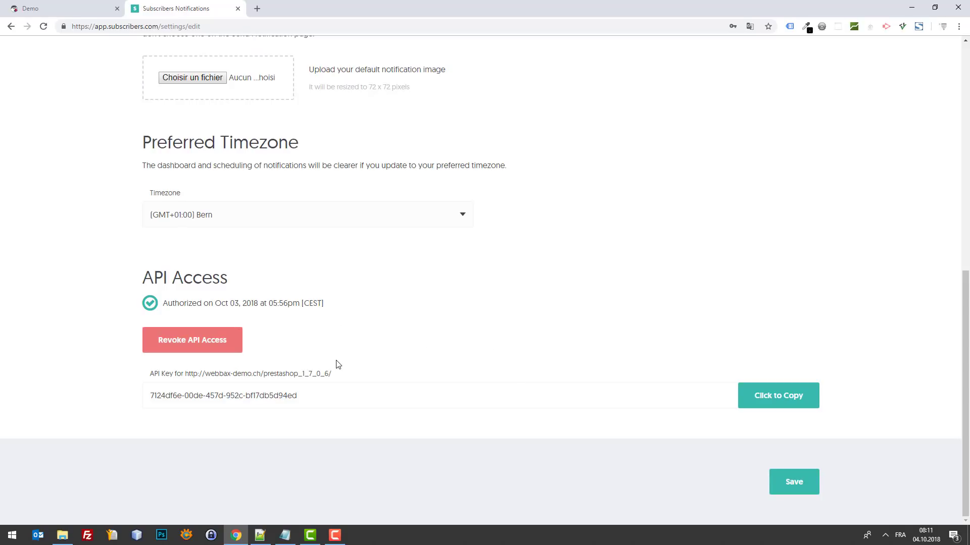
scroll(396, 383, up, 3)
scroll(411, 359, down, 4)
scroll(492, 288, up, 9)
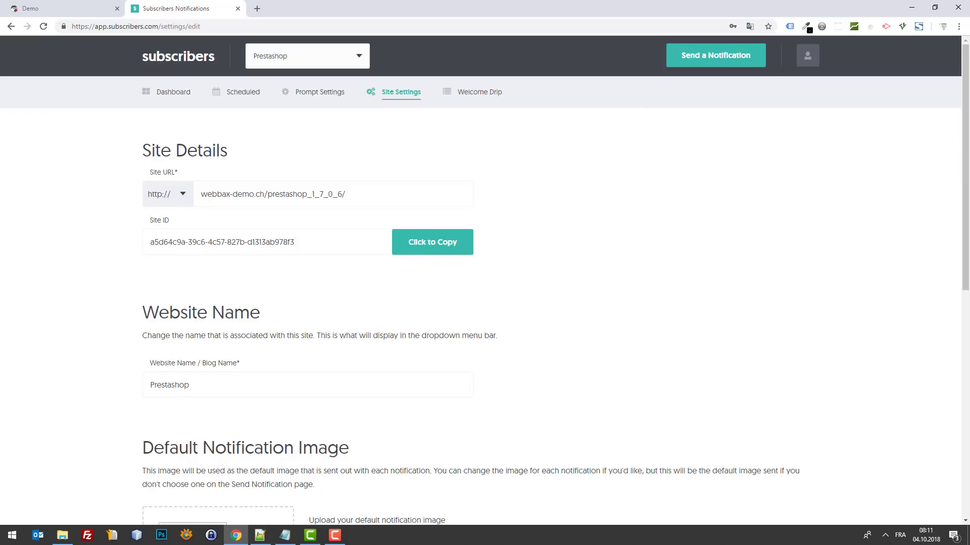
Step: Open the installation instructions page from the account menu and re-verify the code installation
click(806, 60)
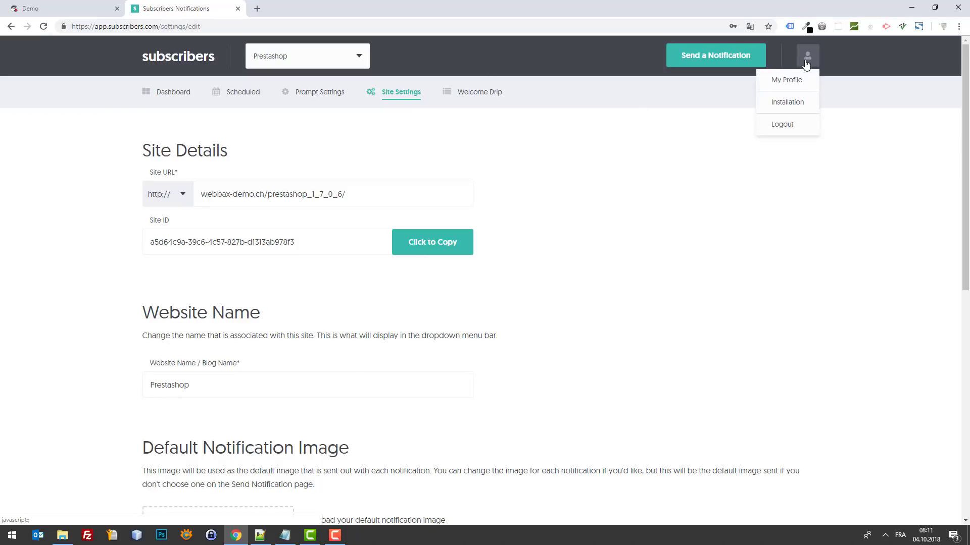
click(800, 107)
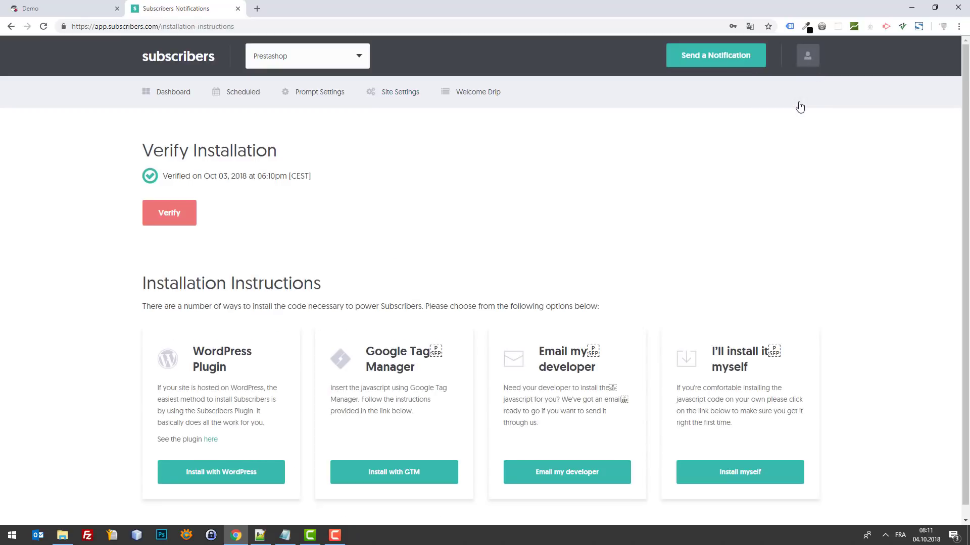
scroll(684, 201, down, 1)
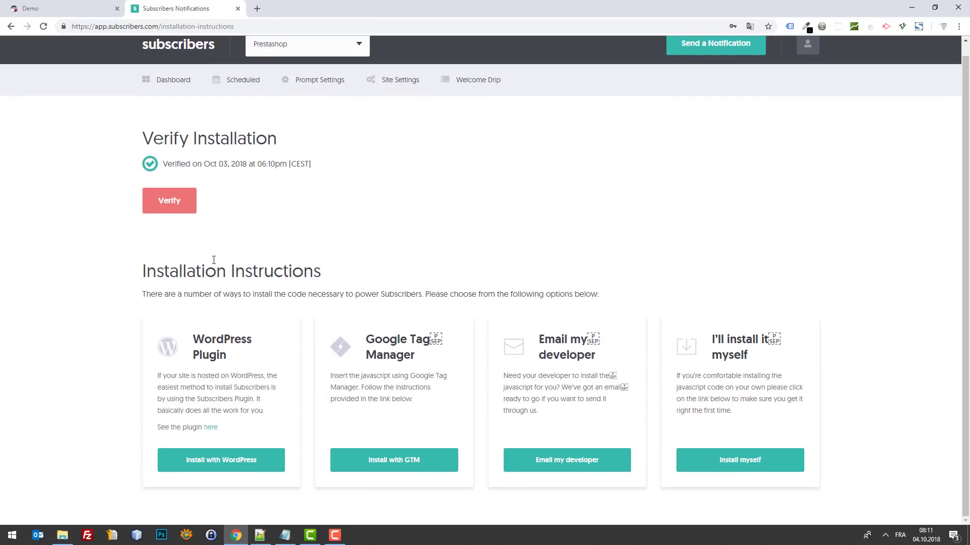
scroll(719, 93, up, 1)
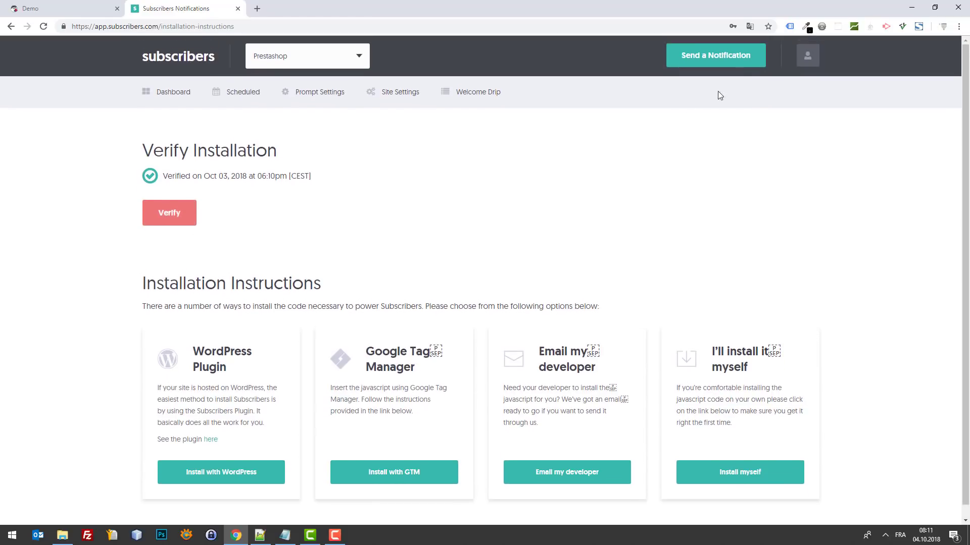
click(813, 56)
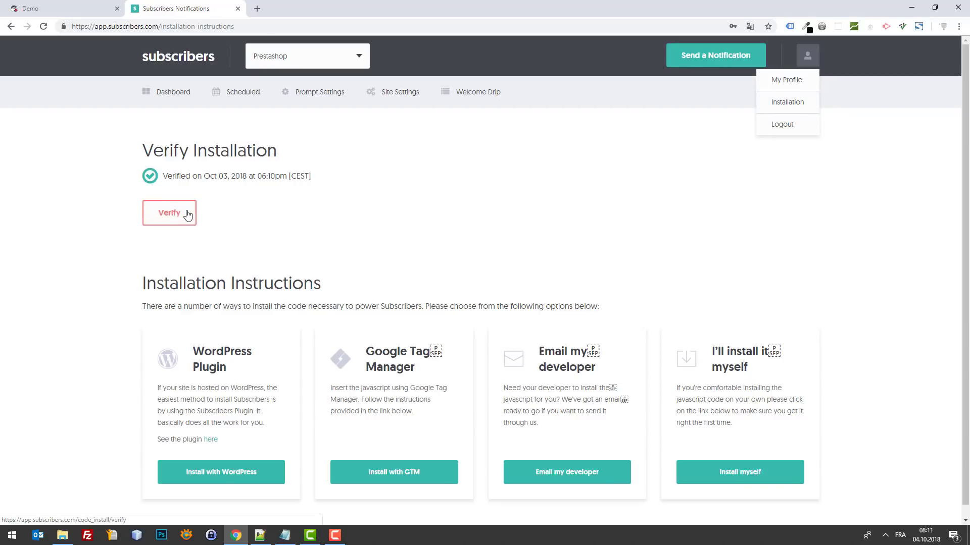
drag(275, 176, 210, 176)
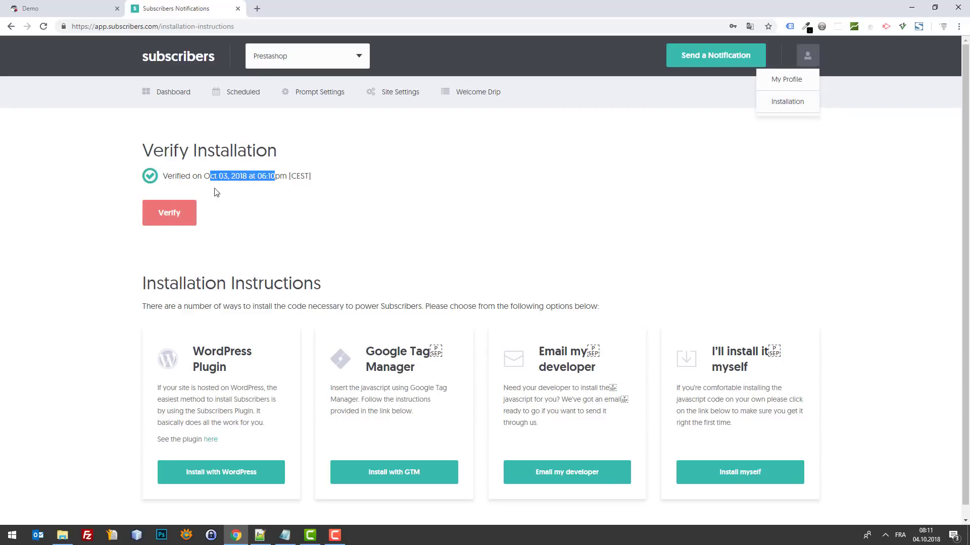
click(161, 227)
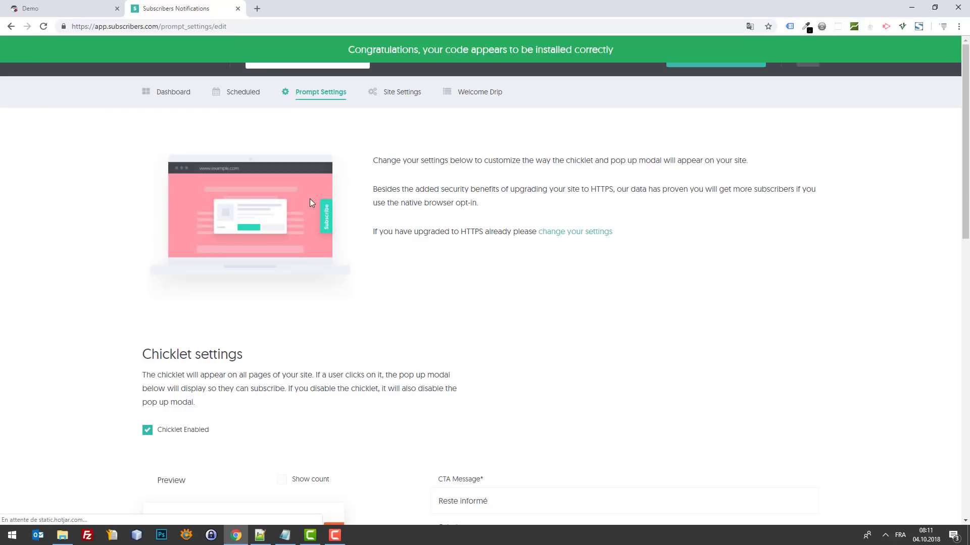
Step: Return to the installation verification page and re-run the verification check
scroll(344, 212, down, 10)
scroll(555, 151, up, 12)
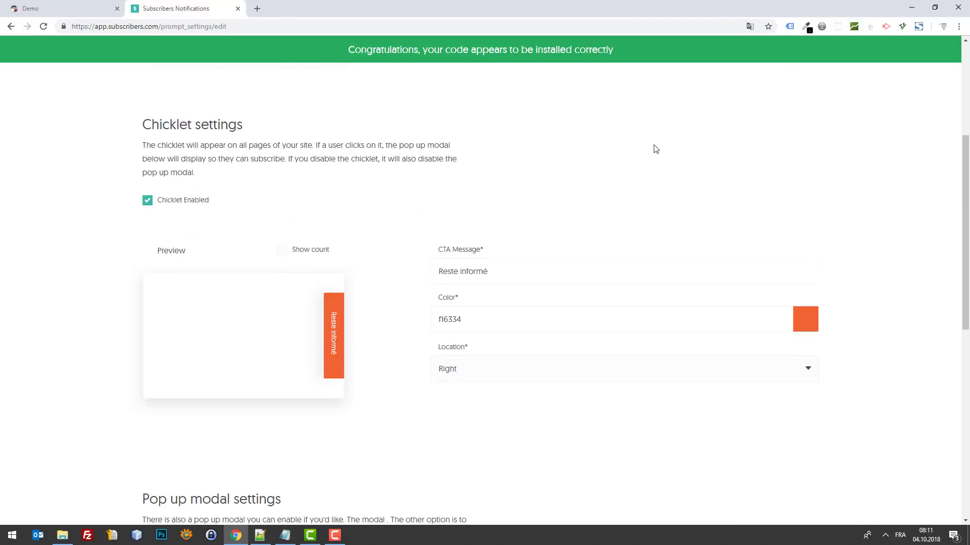
click(807, 56)
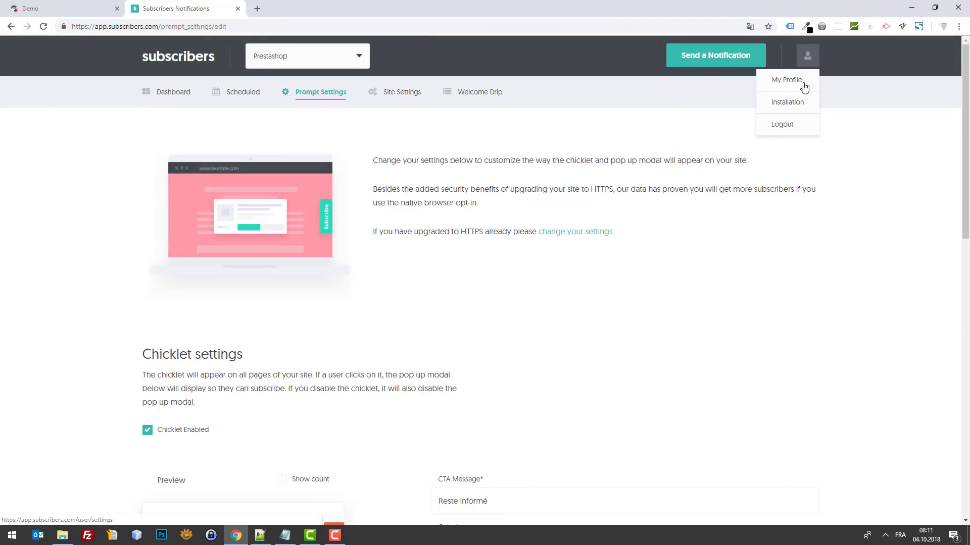
click(791, 104)
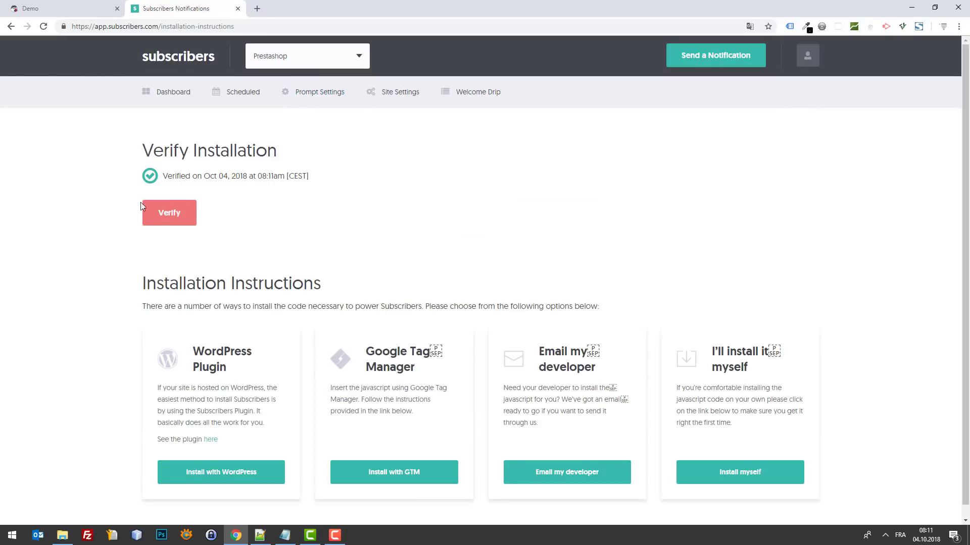
drag(273, 176, 333, 181)
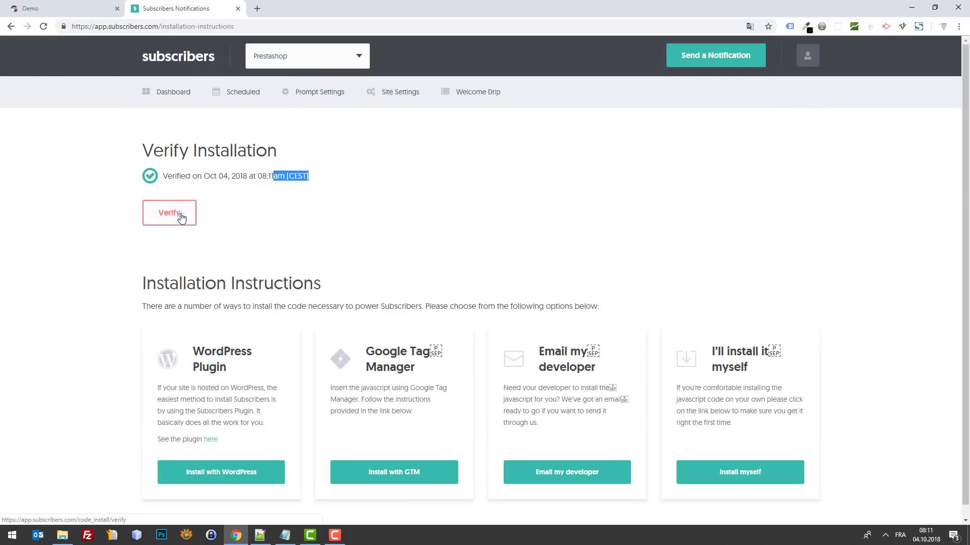
click(249, 176)
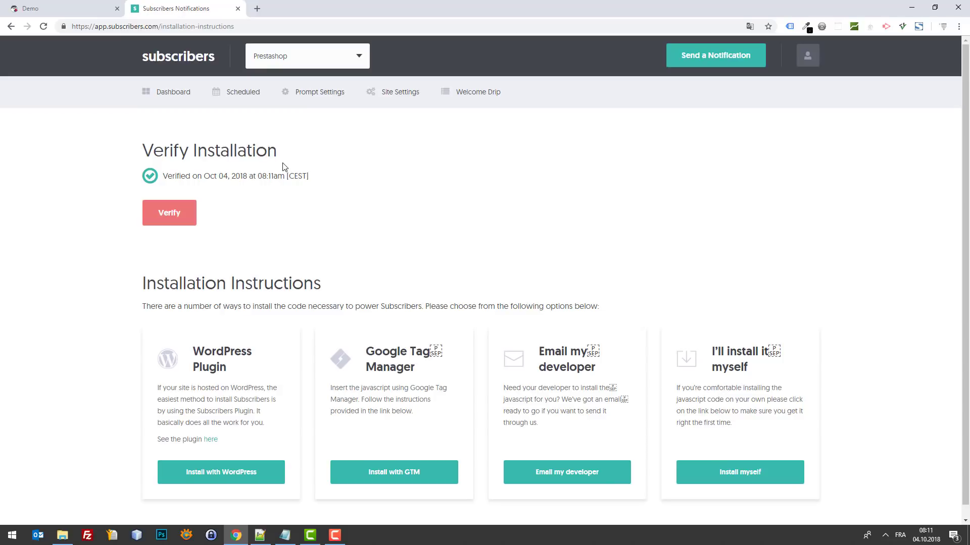
click(186, 207)
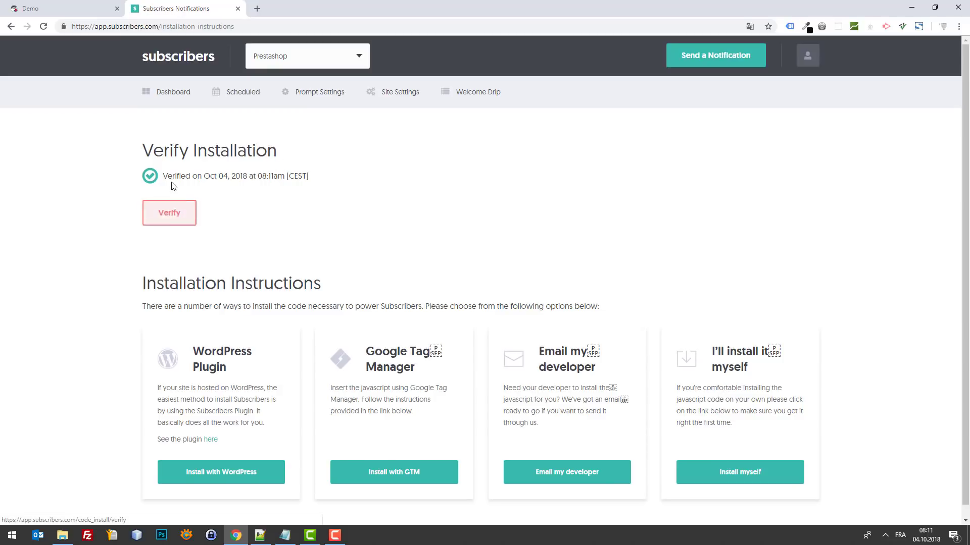
Step: Open themes/classic/templates/_partials/javascript.tpl from the server in Notepad++, then minimise the editor
click(259, 536)
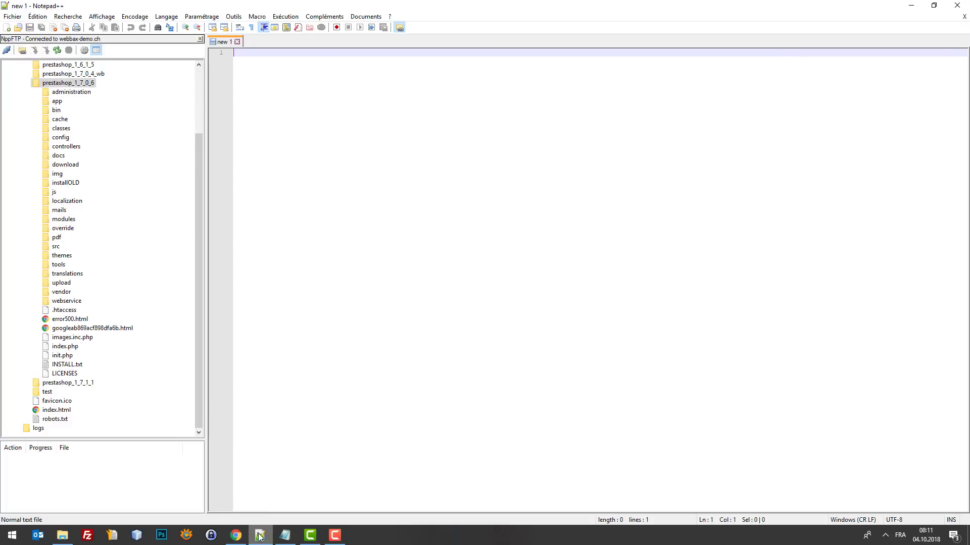
click(35, 257)
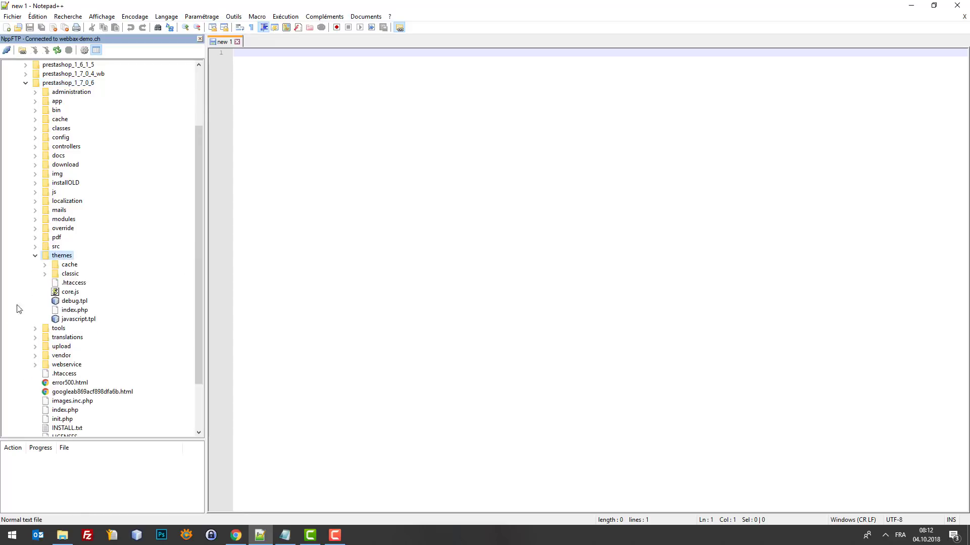
click(45, 274)
click(55, 320)
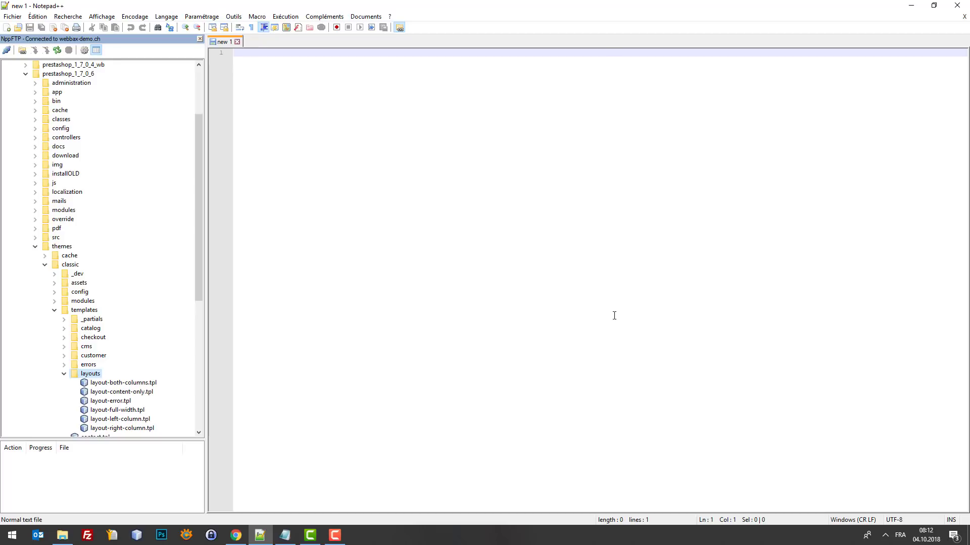
click(64, 321)
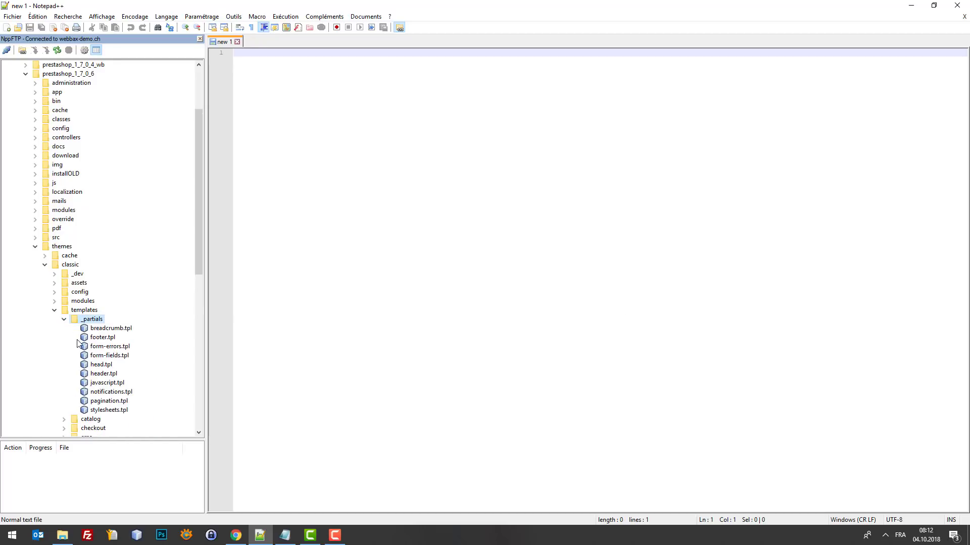
double_click(109, 383)
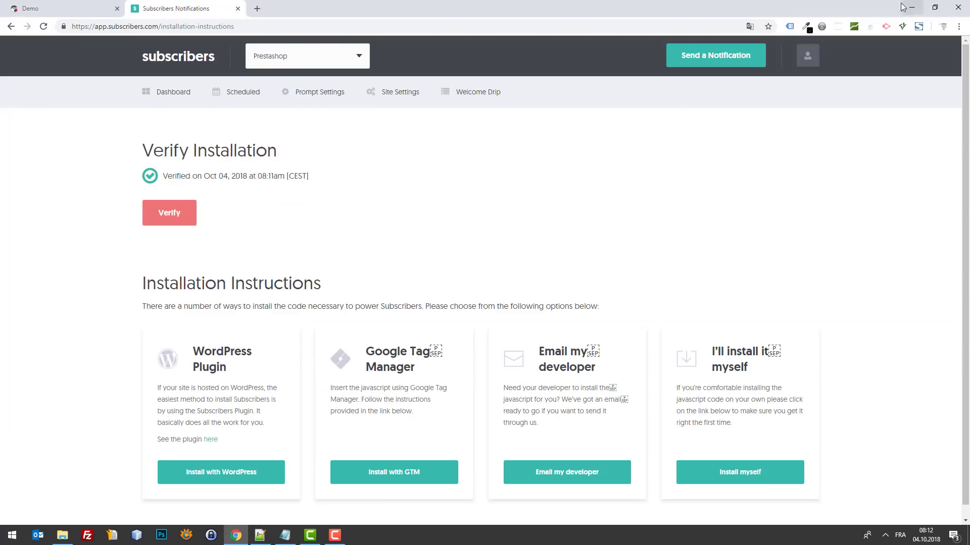
click(911, 6)
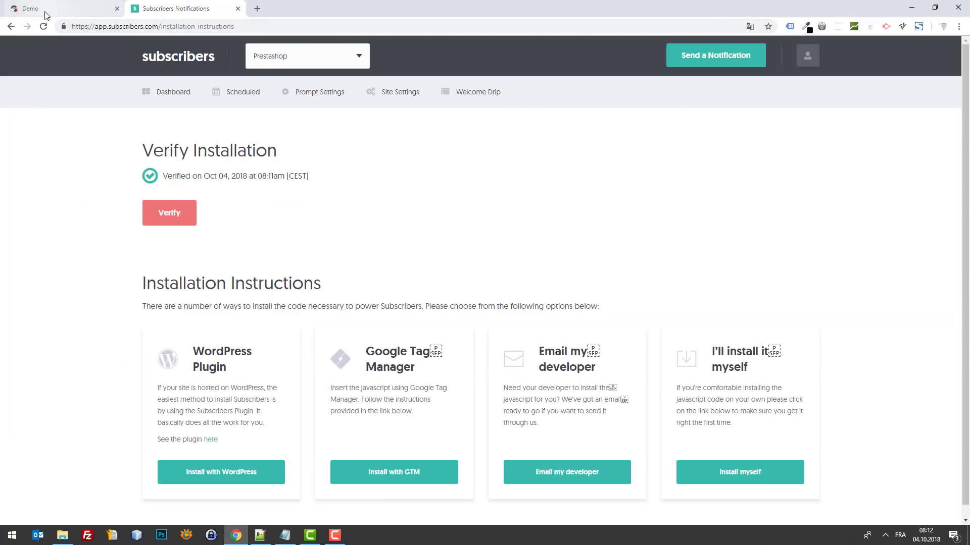
click(46, 14)
right_click(106, 124)
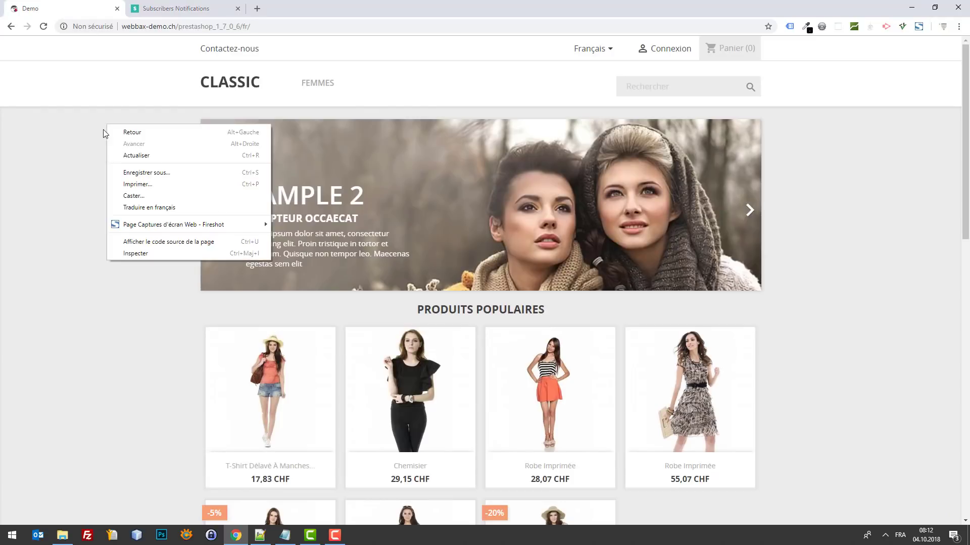
click(160, 242)
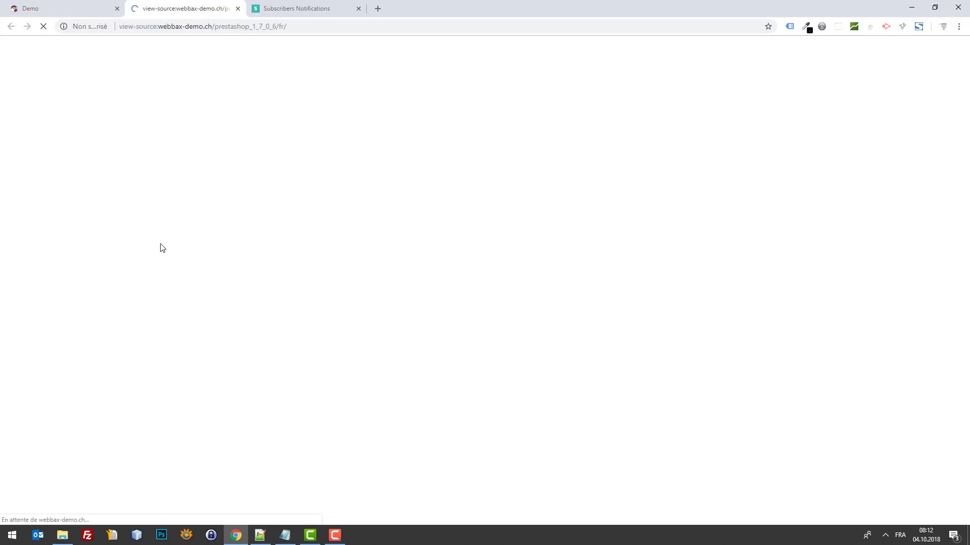
text(subs)
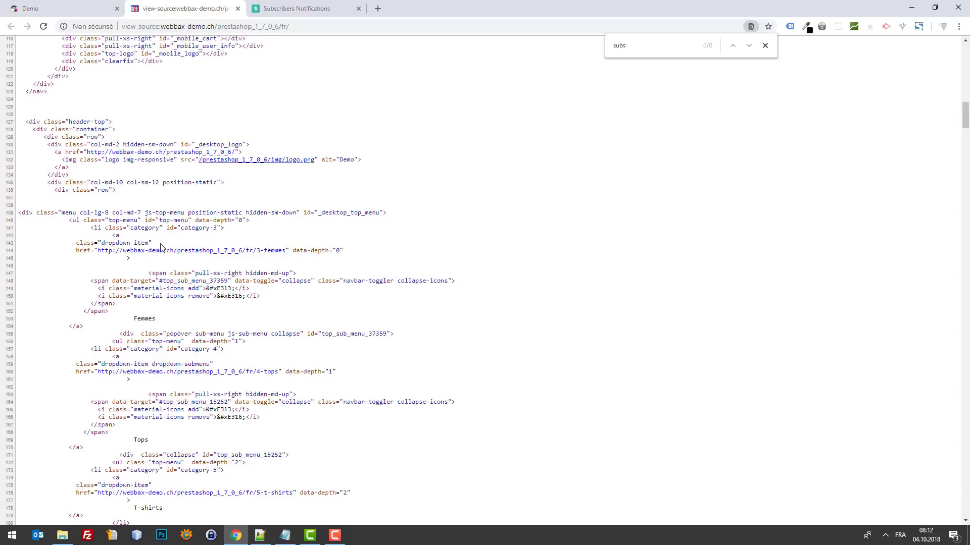
key(BackSpace)
text(s)
key(ctrl+w)
click(165, 2)
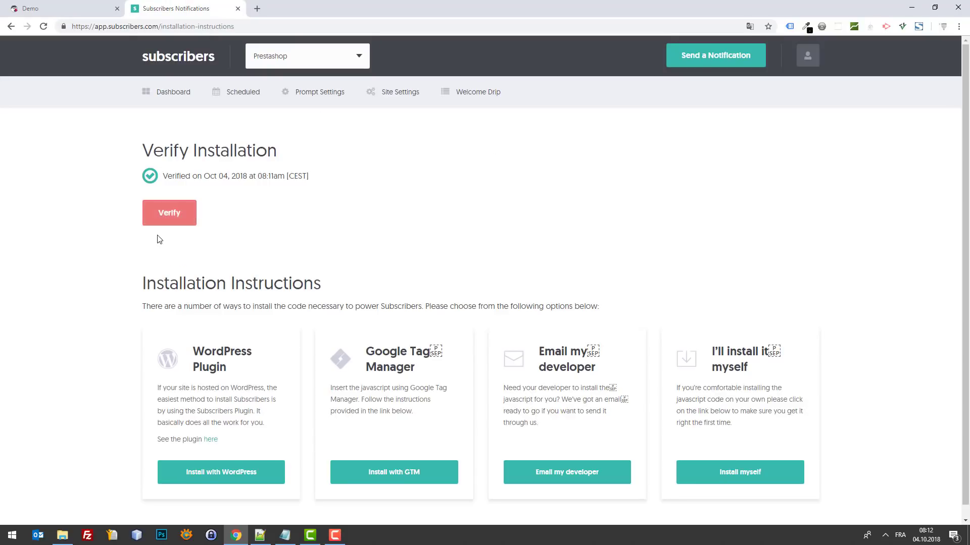
Step: Re-verify the installation so it reports the code installed correctly
click(166, 215)
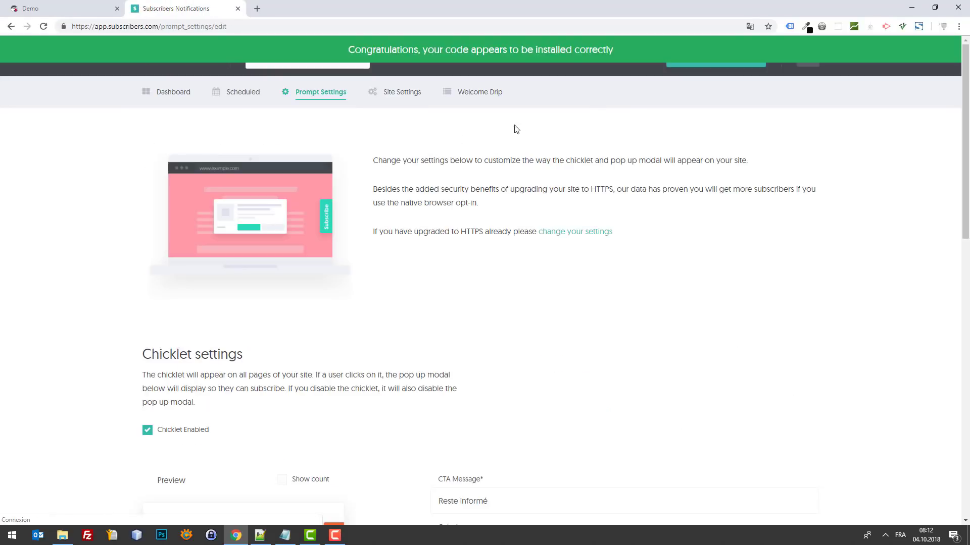
scroll(650, 202, down, 12)
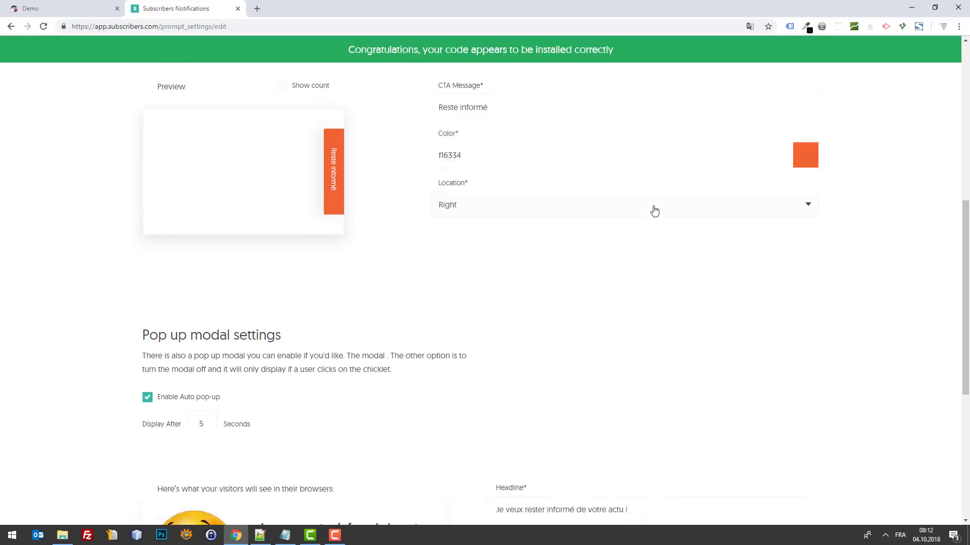
scroll(657, 210, up, 8)
scroll(615, 177, up, 5)
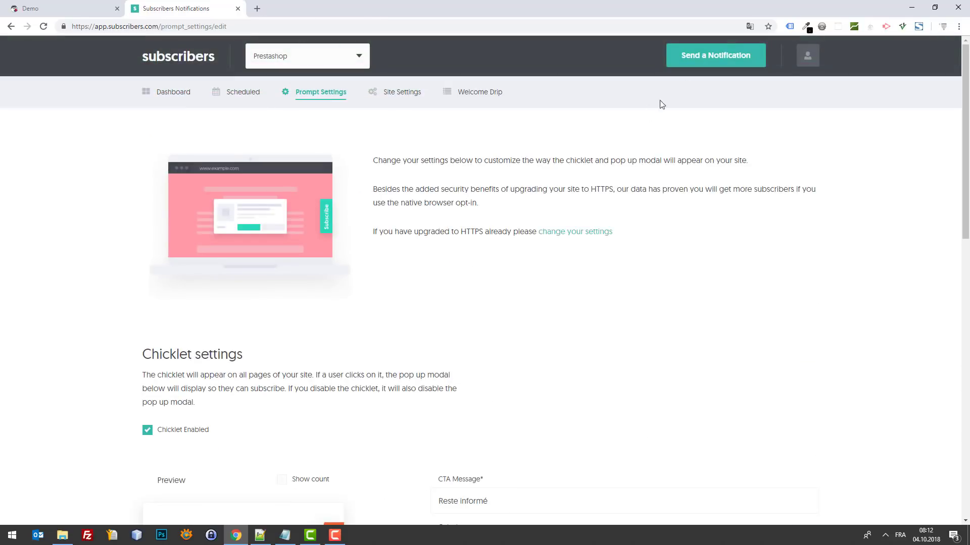
click(806, 64)
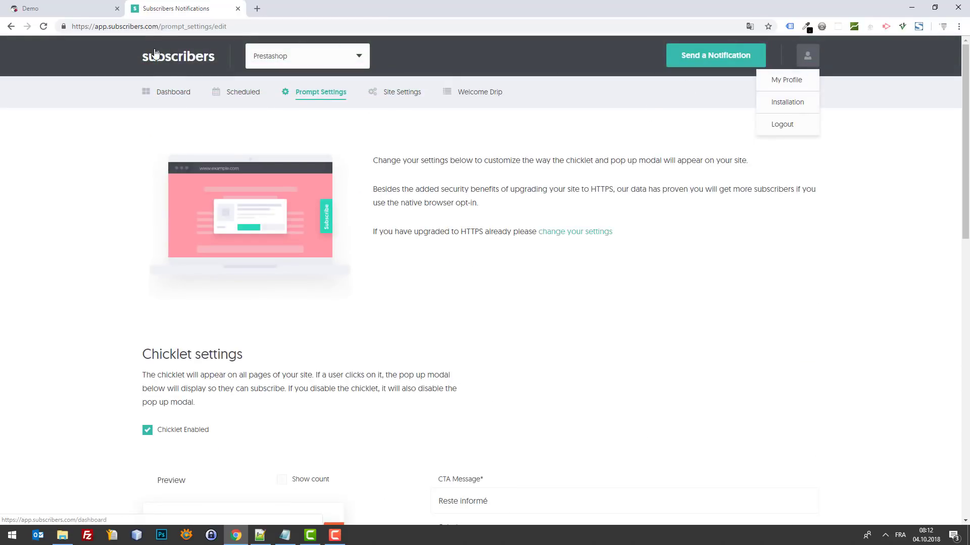
Step: Open the Subscribers installation instructions page in a new tab via 'subscribers.com install'
double_click(141, 27)
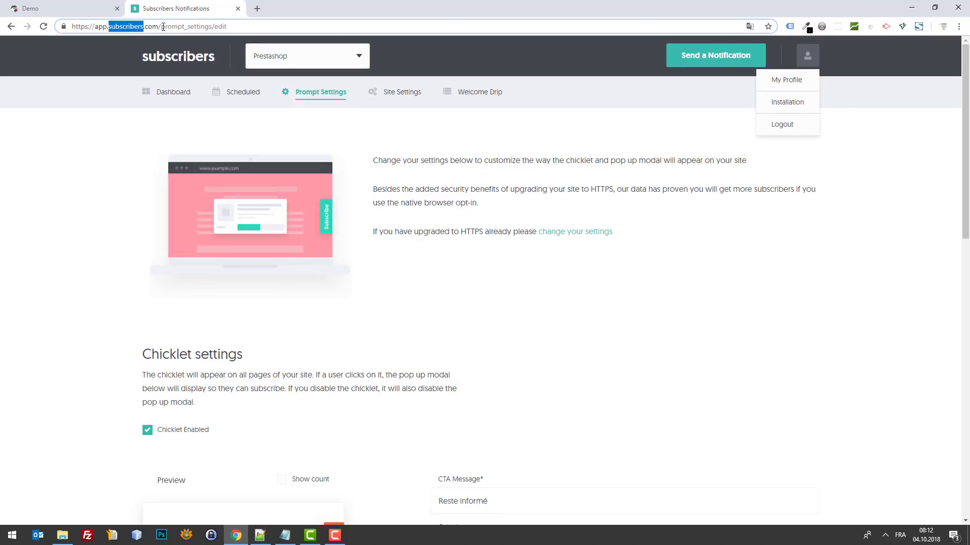
key(ctrl+c)
key(ctrl+t)
key(ctrl+v)
text(installatio)
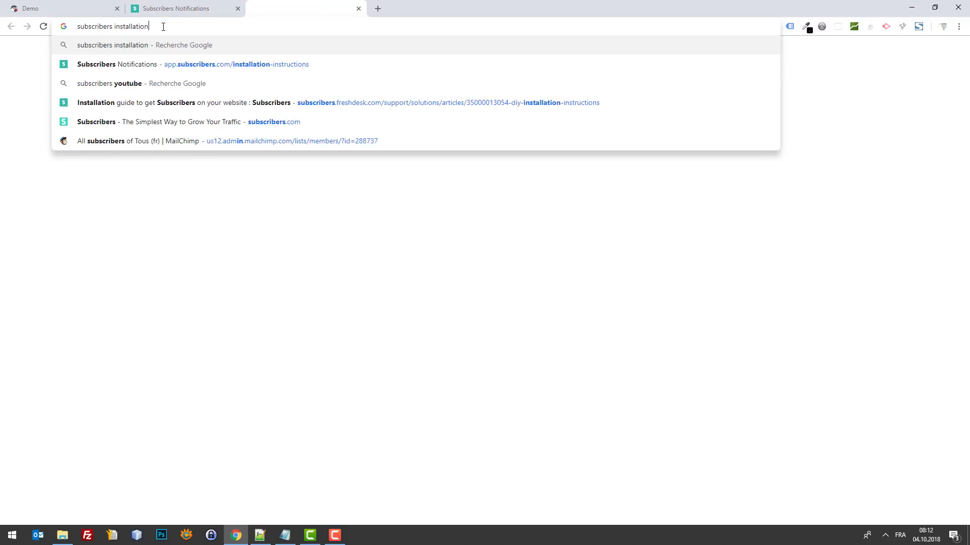
key(BackSpace)
key(BackSpace)
key(BackSpace)
key(BackSpace)
key(BackSpace)
key(BackSpace)
key(BackSpace)
key(BackSpace)
key(BackSpace)
key(BackSpace)
key(BackSpace)
key(BackSpace)
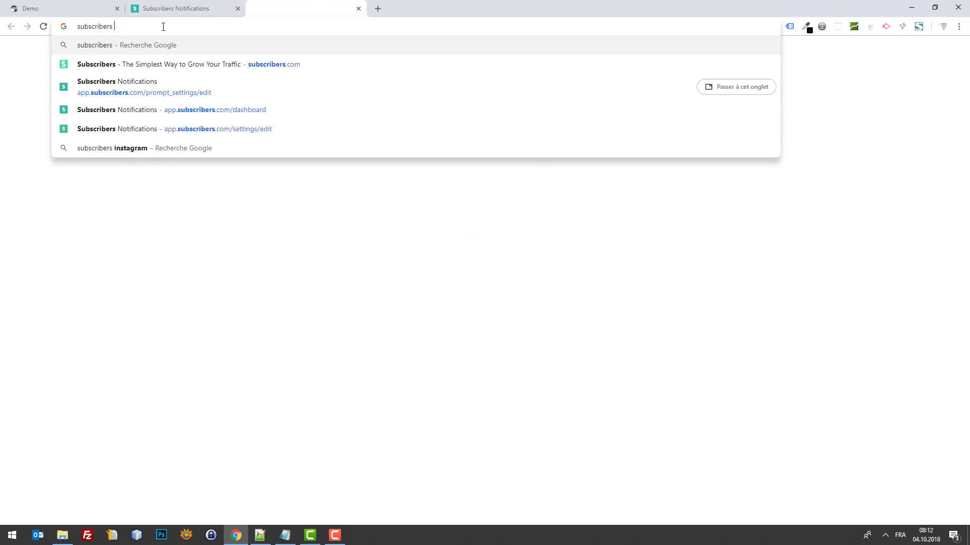
text(.com install)
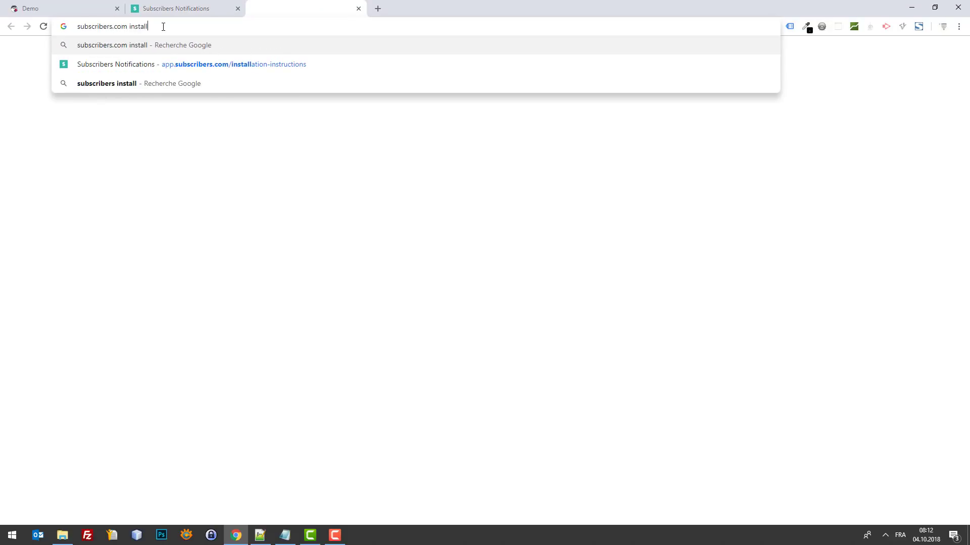
key(Down)
key(Return)
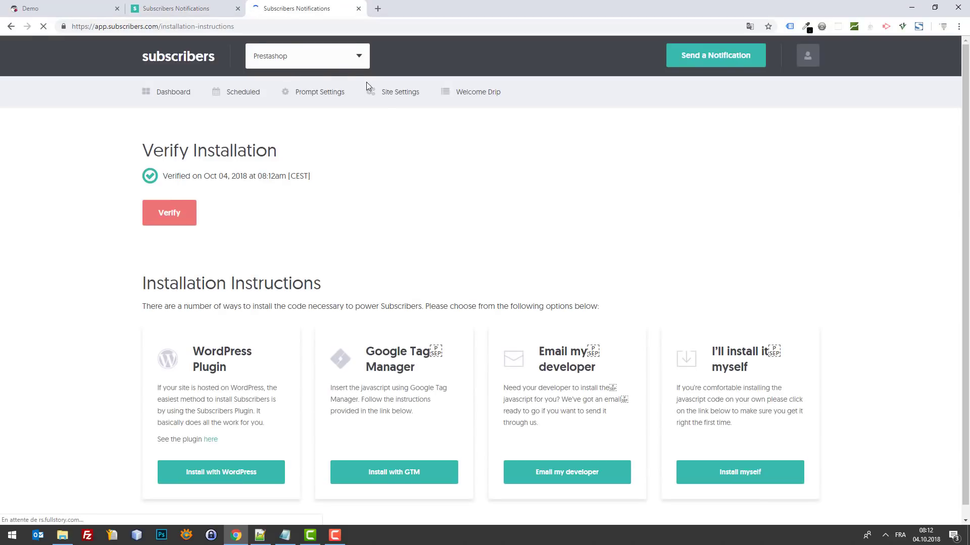
scroll(613, 400, down, 1)
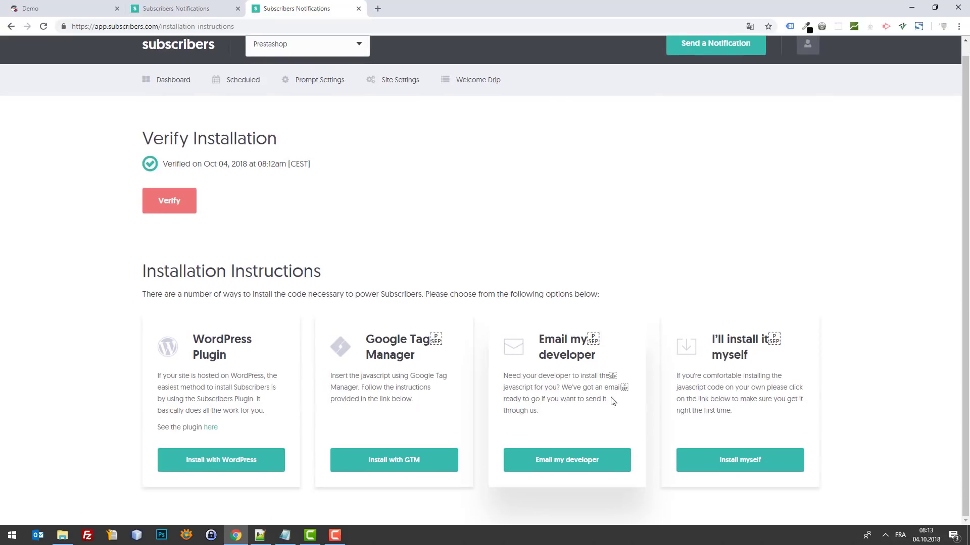
Step: Open the DIY installation guide and select the HTTPS javascript snippet containing 'ENTER SITE ID HERE'
click(760, 465)
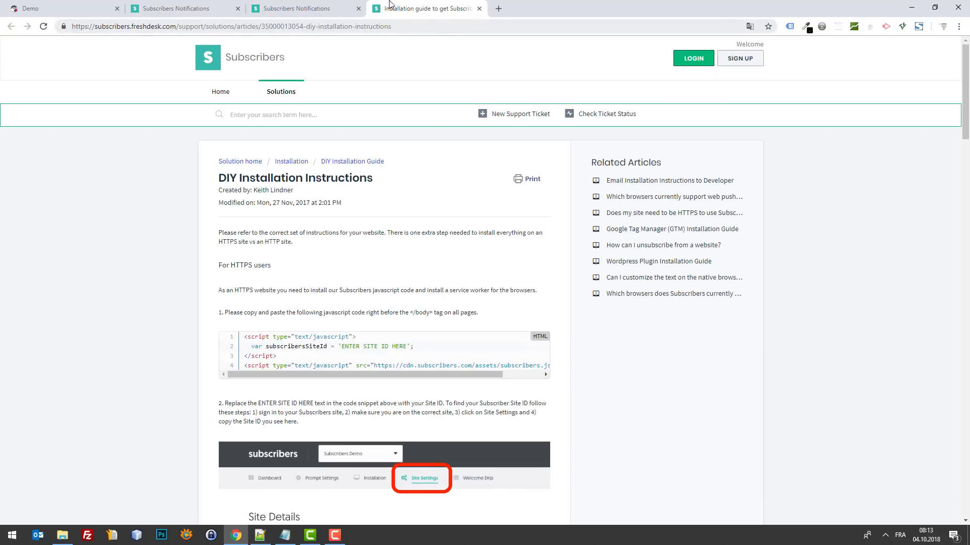
click(348, 9)
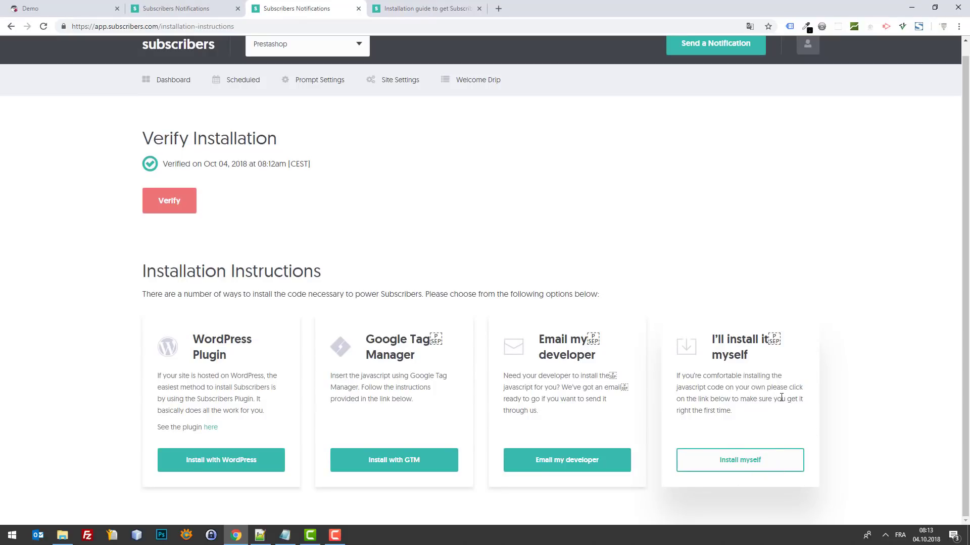
drag(713, 341, 761, 376)
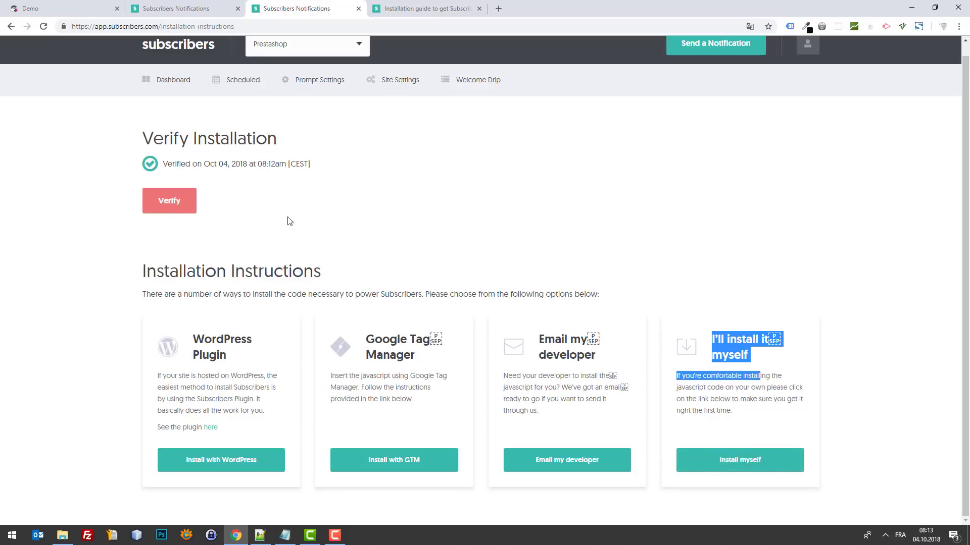
click(383, 6)
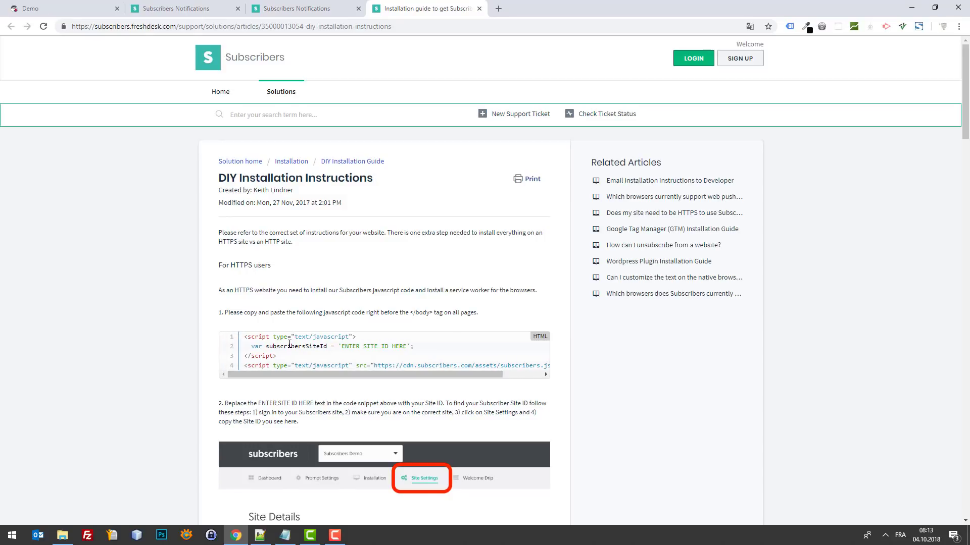
scroll(281, 344, down, 2)
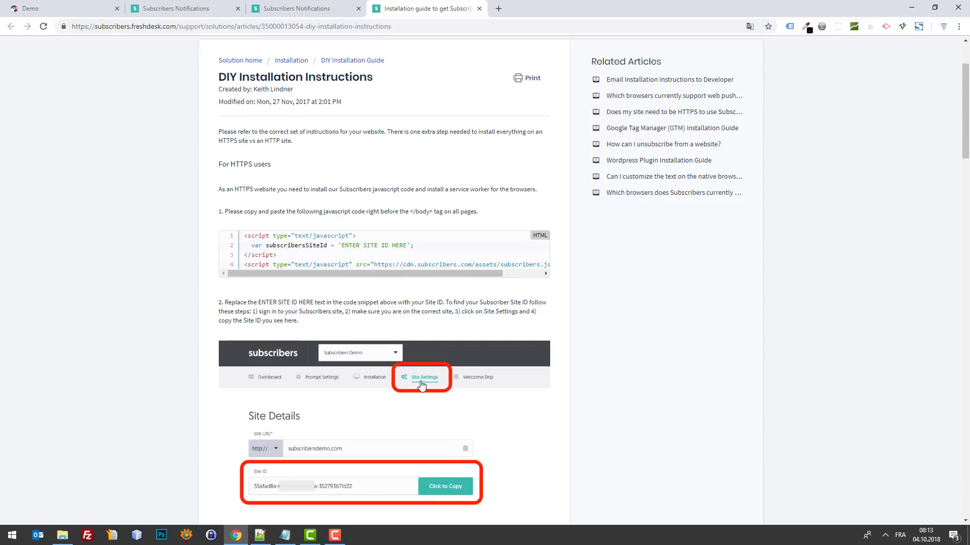
scroll(427, 373, down, 1)
scroll(424, 376, down, 2)
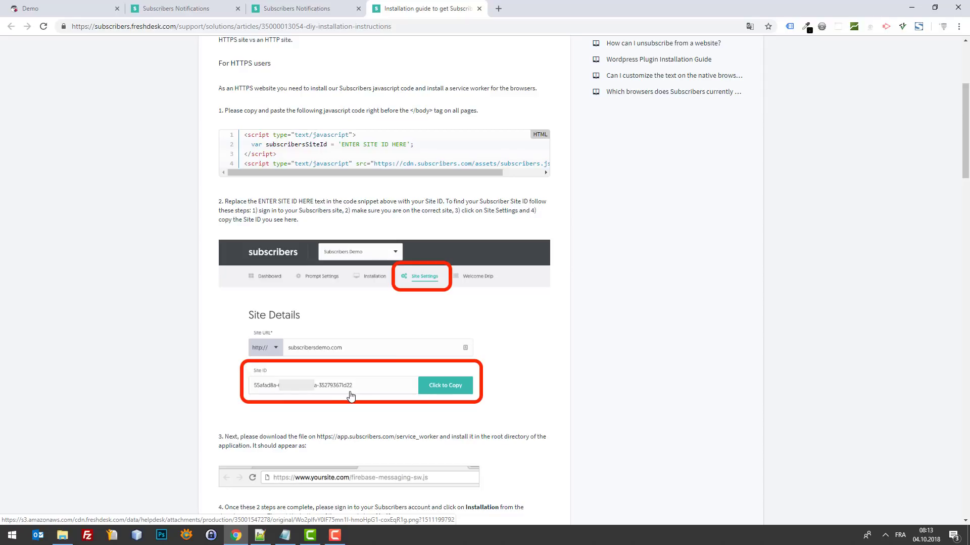
drag(343, 144, 405, 145)
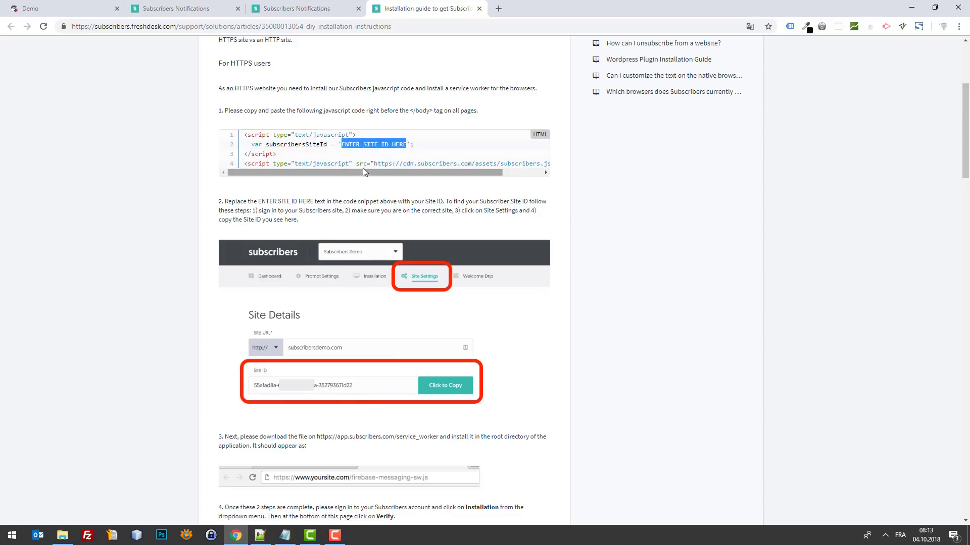
drag(239, 138, 543, 163)
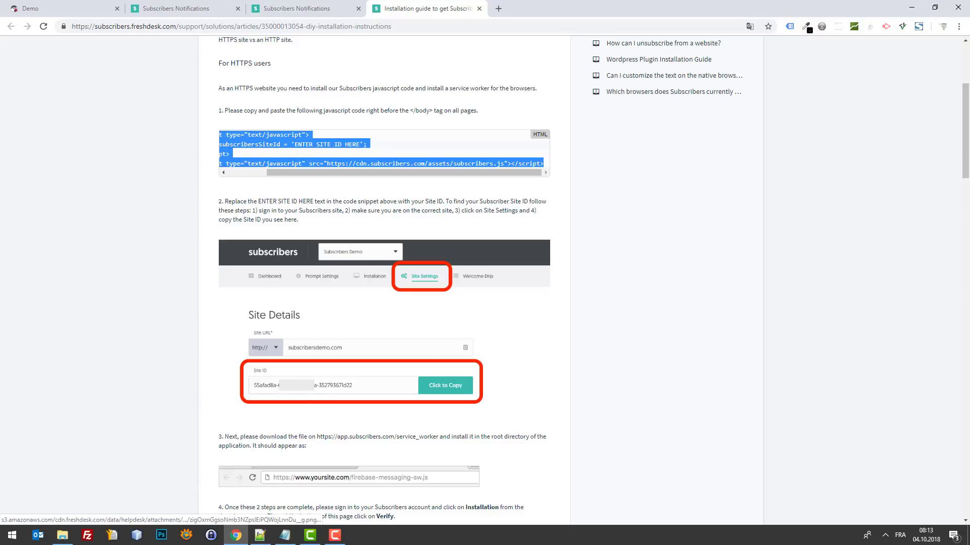
Step: Open the classic theme's javascript.tpl and paste the Subscribers script at the end
click(259, 535)
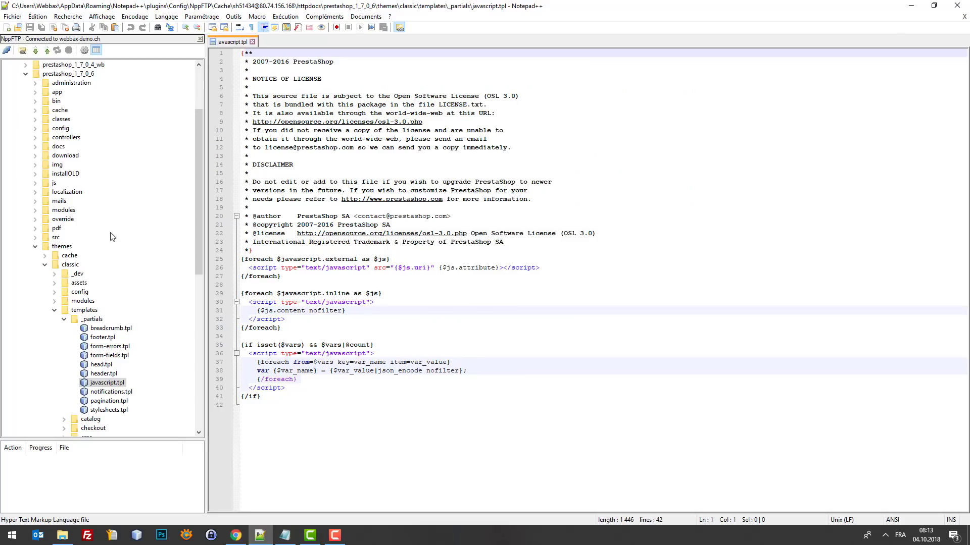
click(63, 246)
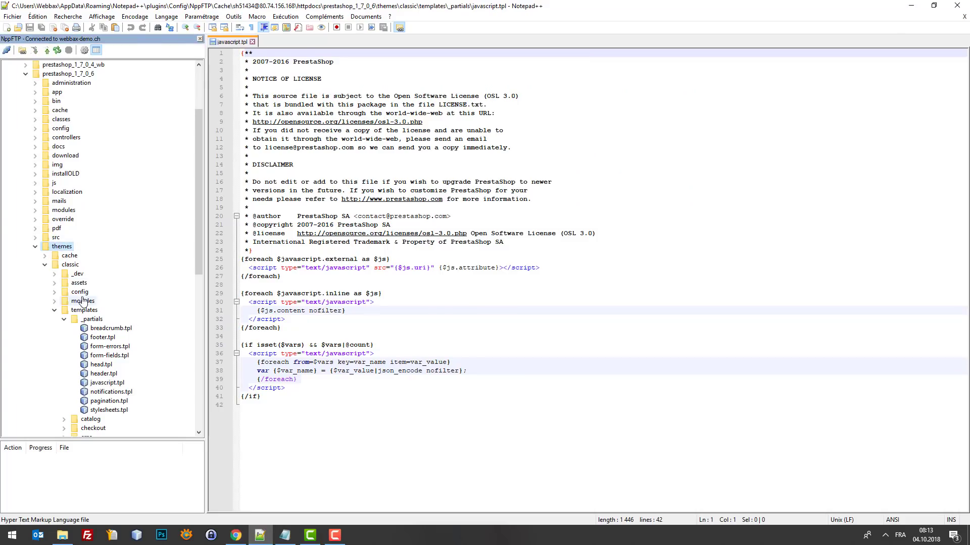
click(70, 265)
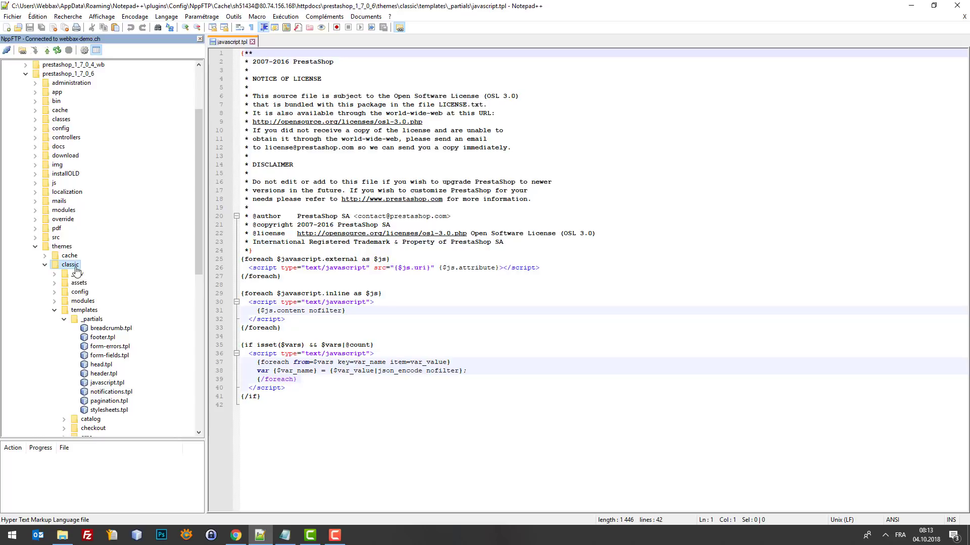
click(84, 311)
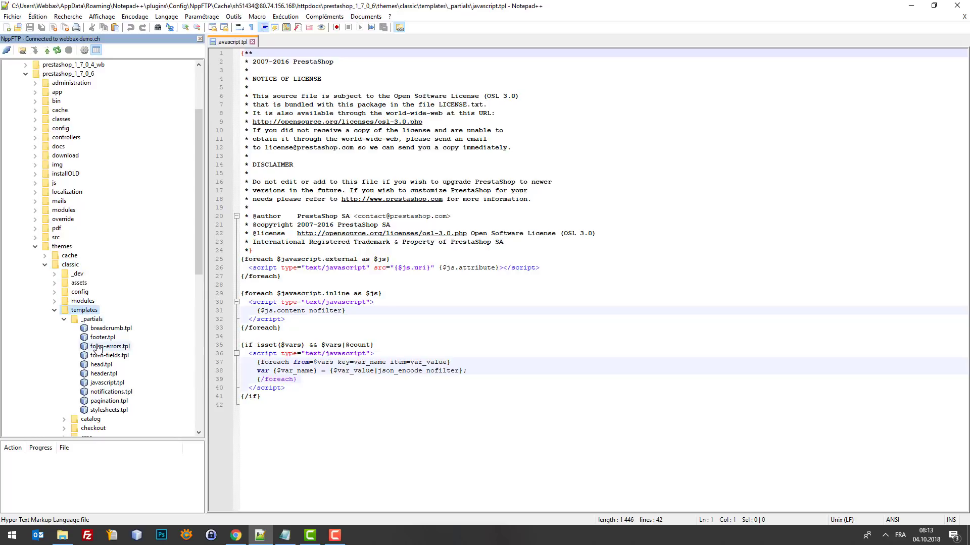
double_click(106, 383)
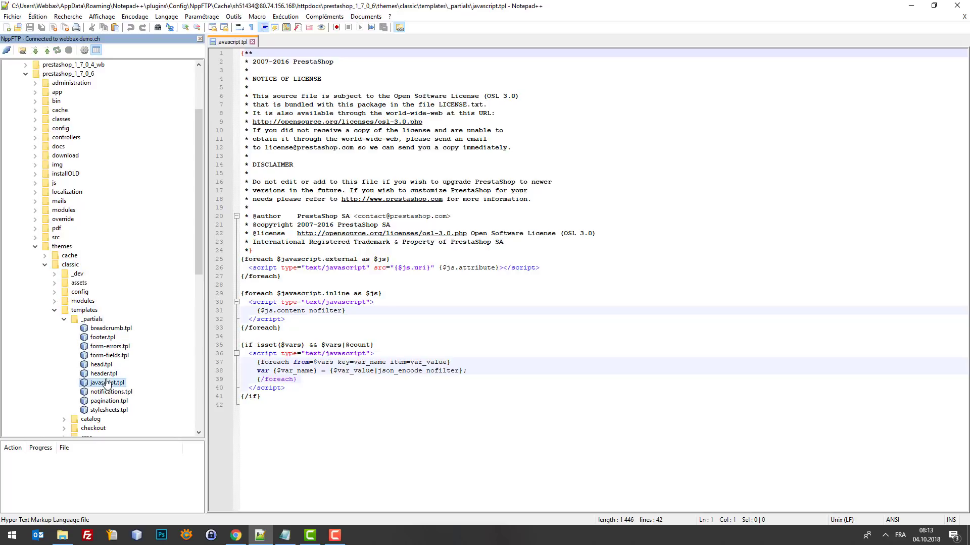
click(294, 404)
key(Return)
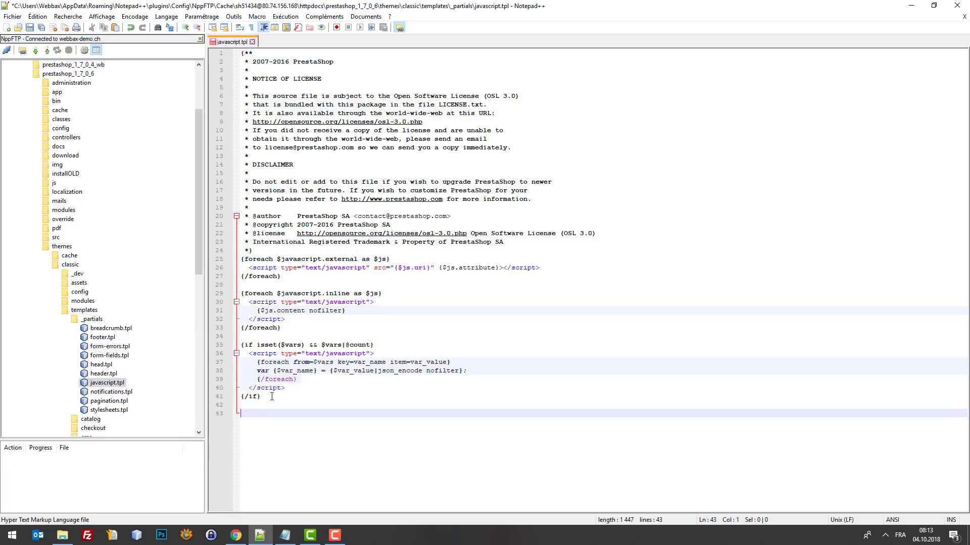
text(<script type="text/javascript">   var subscribersSiteId = 'ENTER SITE ID HERE'; </script> <script type="text/javascript" src="https://cdn.subscribers.com/assets/subscribers.js"></script>)
Step: Add the comment '{* Webbax - Tuto 61 *}' above the pasted script
click(281, 404)
key(Return)
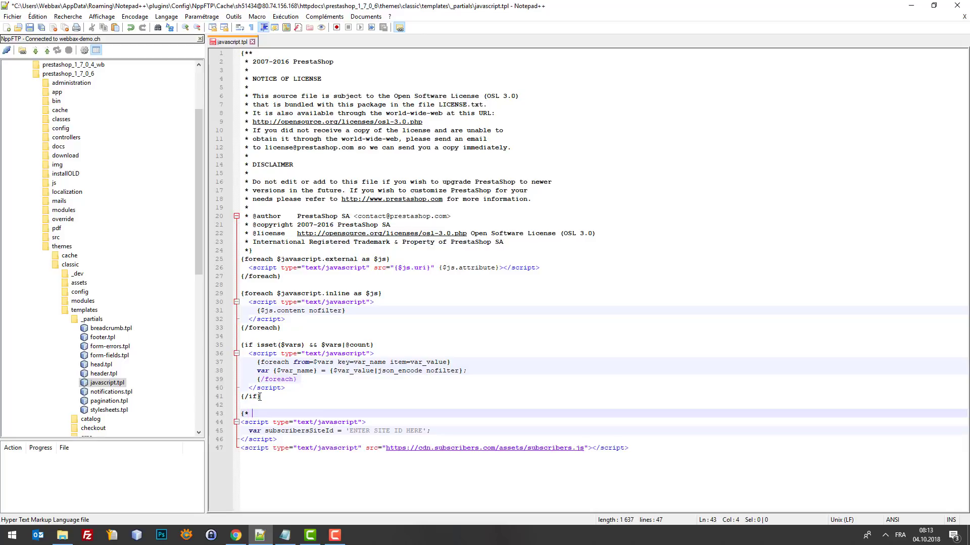
text({* Tuto 6)
key(Left)
key(Left)
key(Left)
key(Left)
key(Left)
text(Webbax -)
key(End)
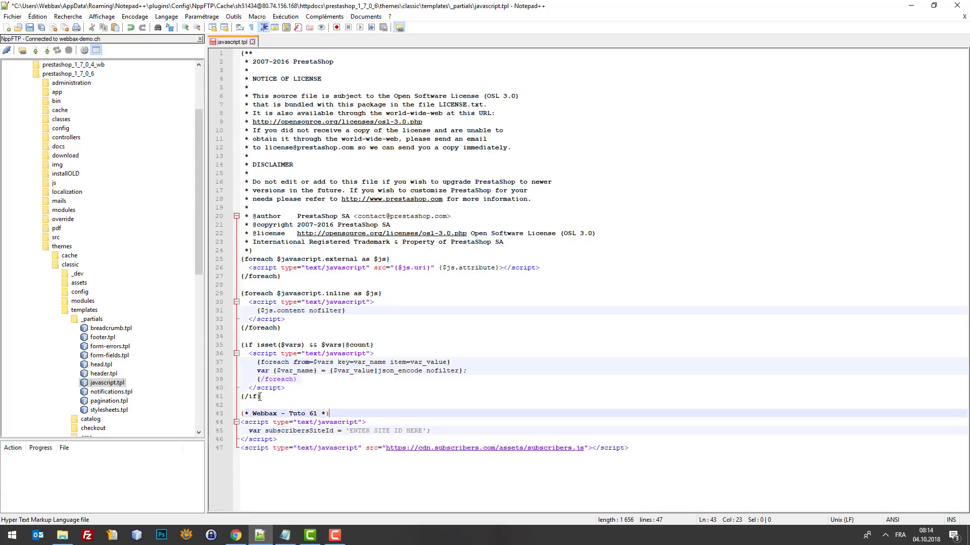
Step: Put the site ID declaration on its own indented line
click(249, 430)
key(BackSpace)
key(BackSpace)
key(BackSpace)
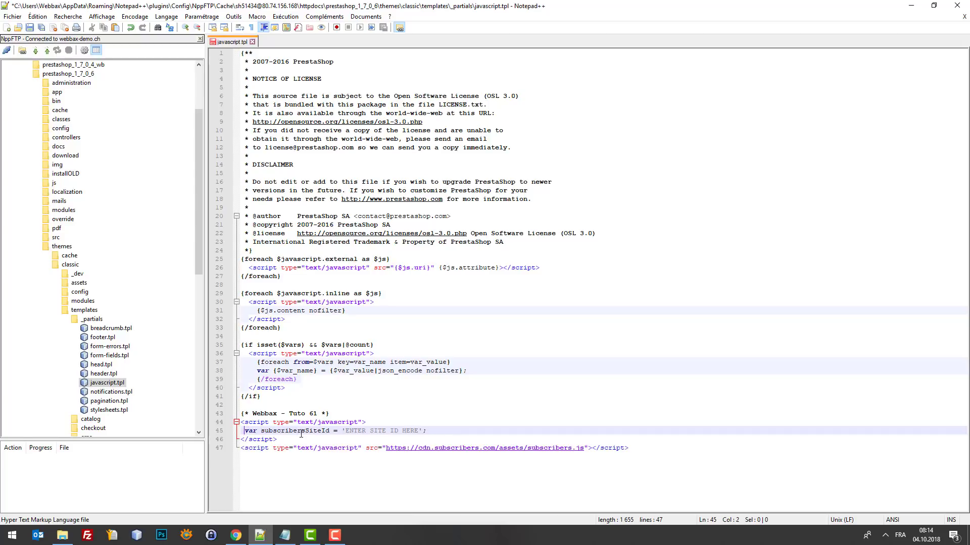
key(Return)
key(Tab)
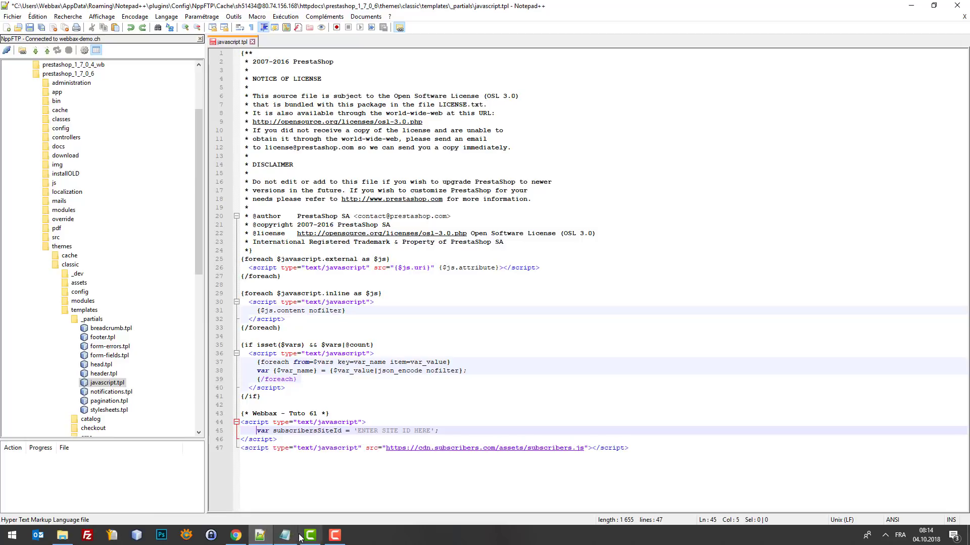
click(236, 535)
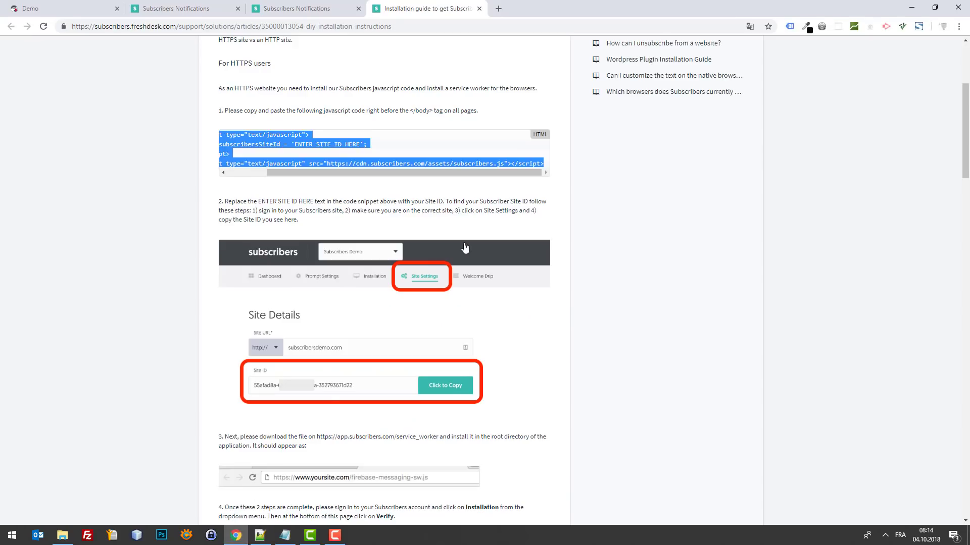
Step: Copy the Site ID with 'Click to Copy' on the Prestashop site's Site Settings page
click(291, 8)
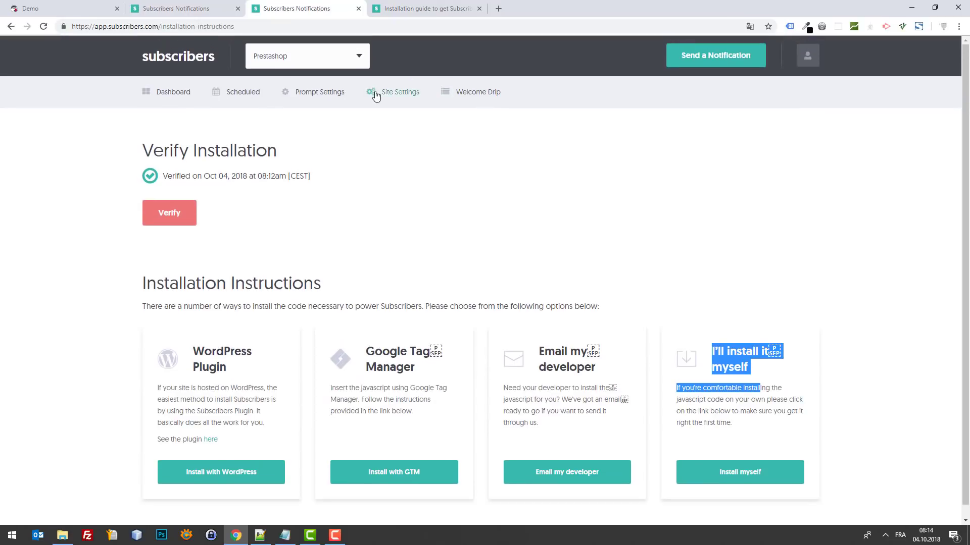
click(393, 92)
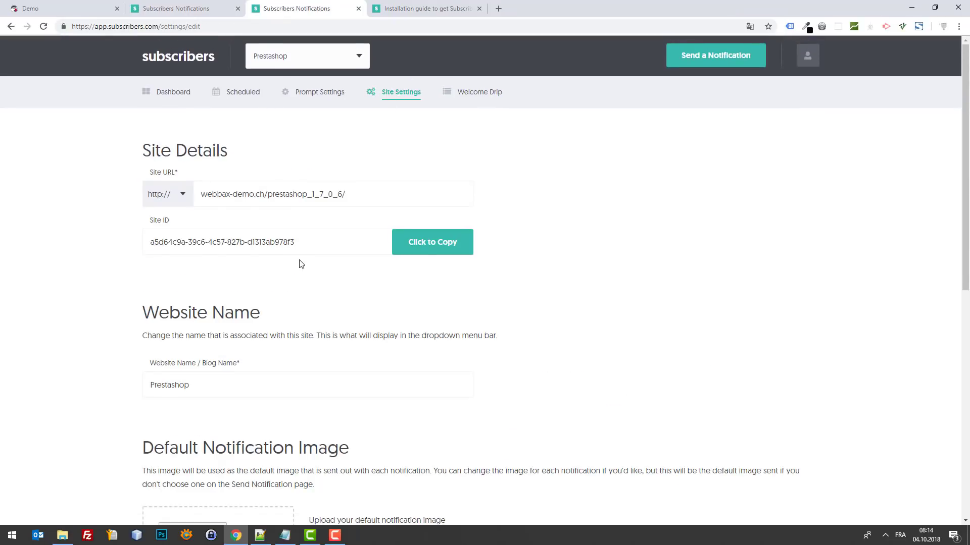
scroll(272, 222, down, 1)
click(433, 192)
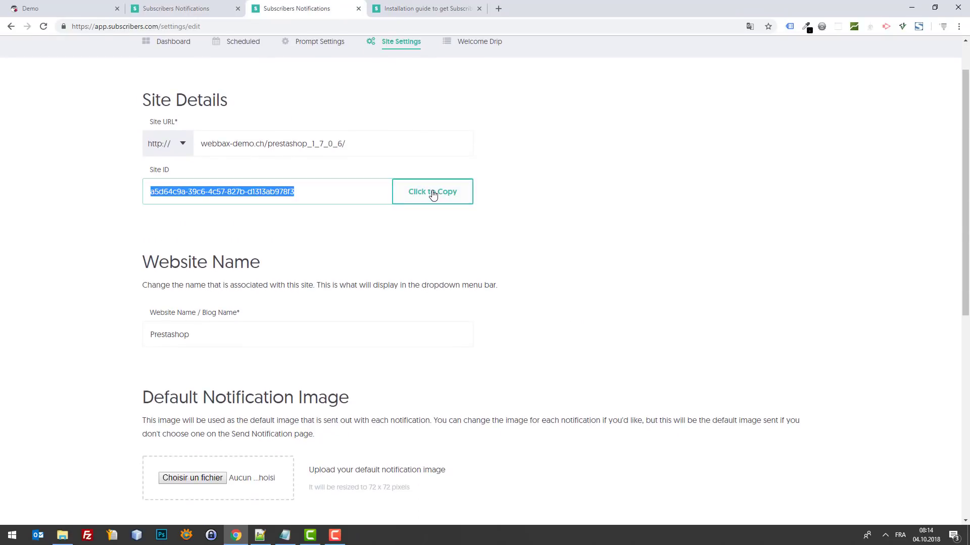
scroll(407, 106, up, 1)
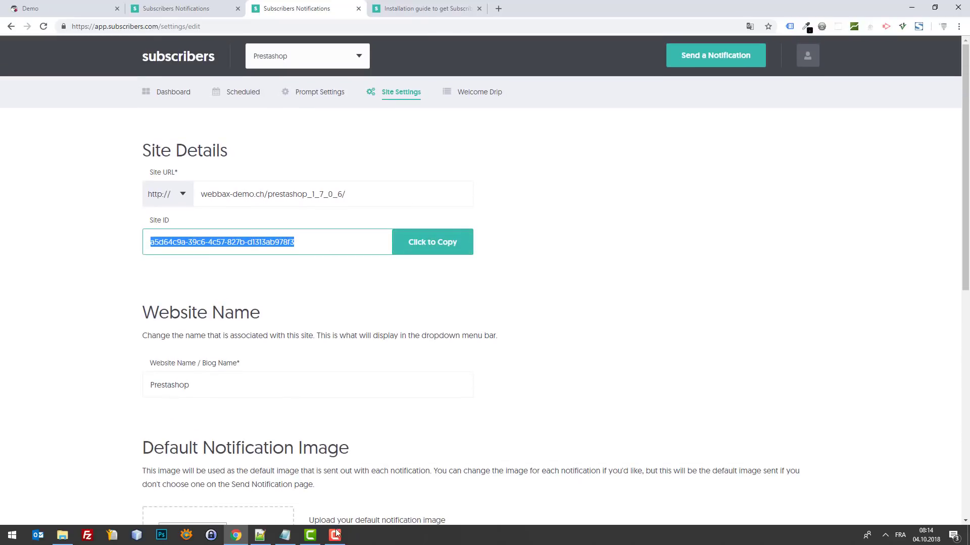
click(260, 536)
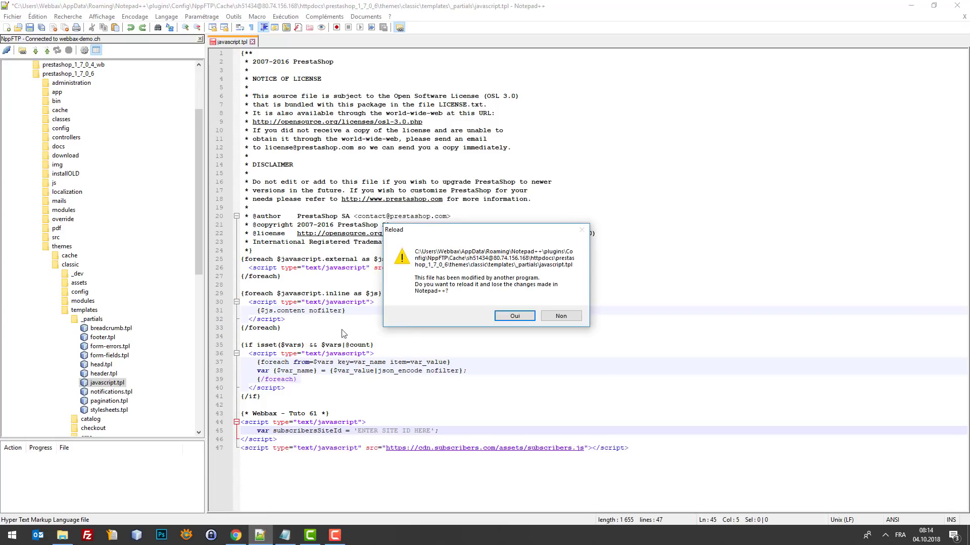
Step: Decline the reload, paste the Site ID over 'ENTER SITE ID HERE', and save javascript.tpl
click(561, 316)
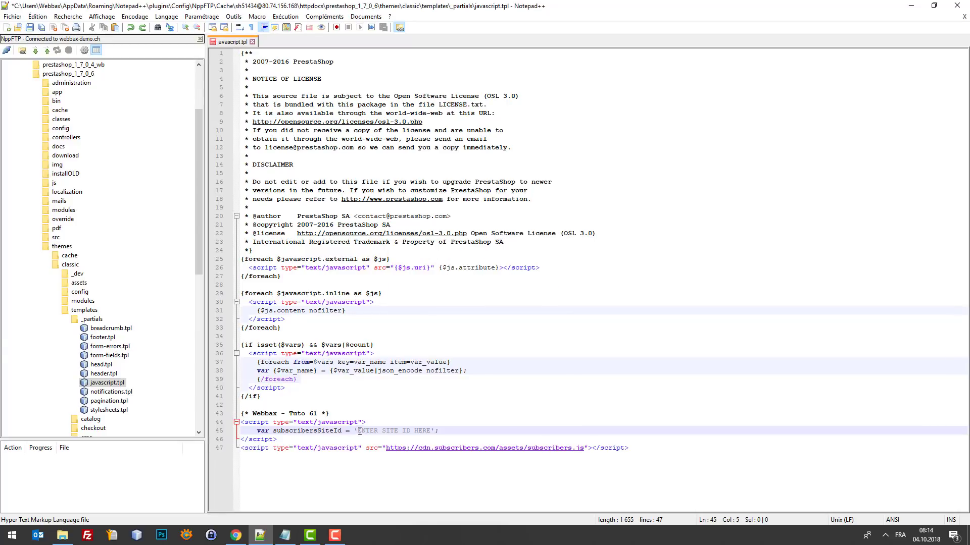
drag(359, 431, 427, 433)
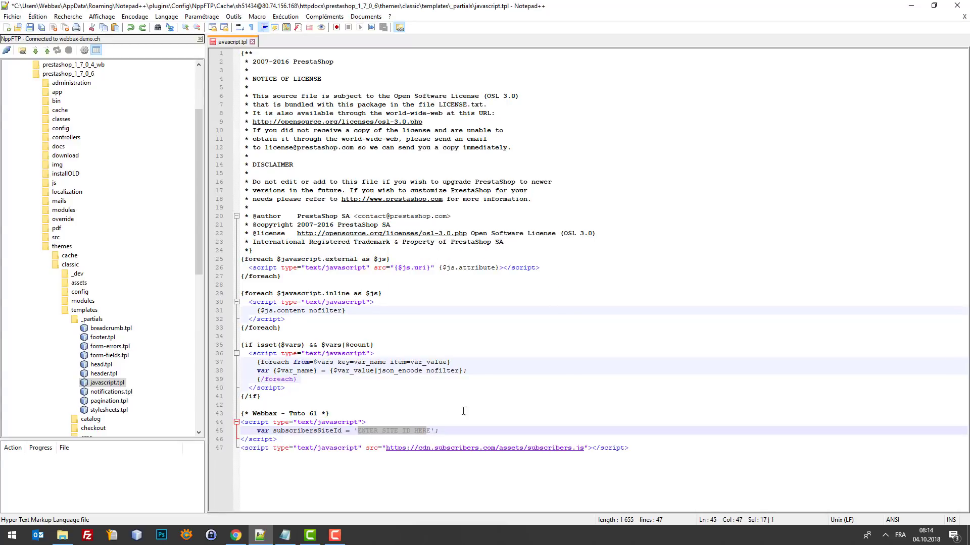
key(ctrl+v)
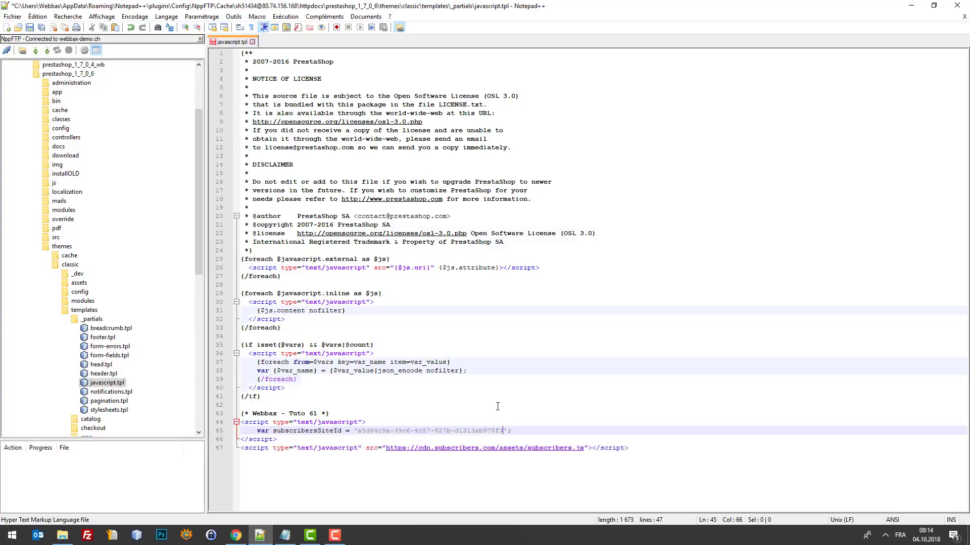
key(ctrl+s)
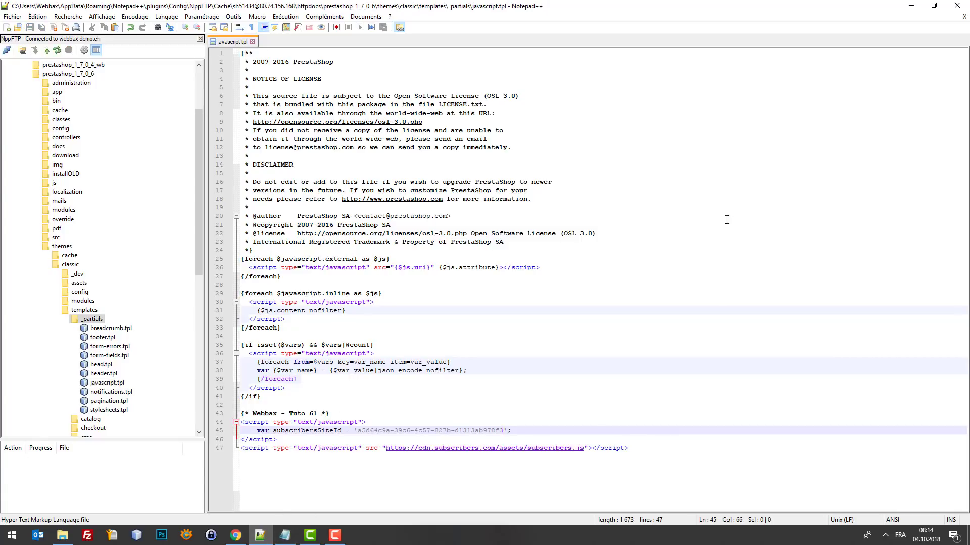
Step: Switch to the Demo storefront tab and reload the shop home page
click(242, 537)
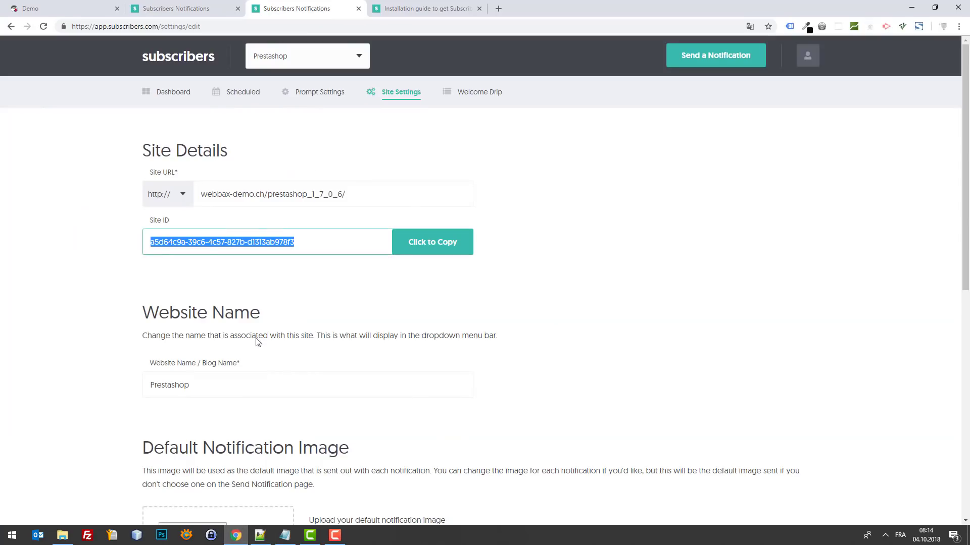
click(807, 54)
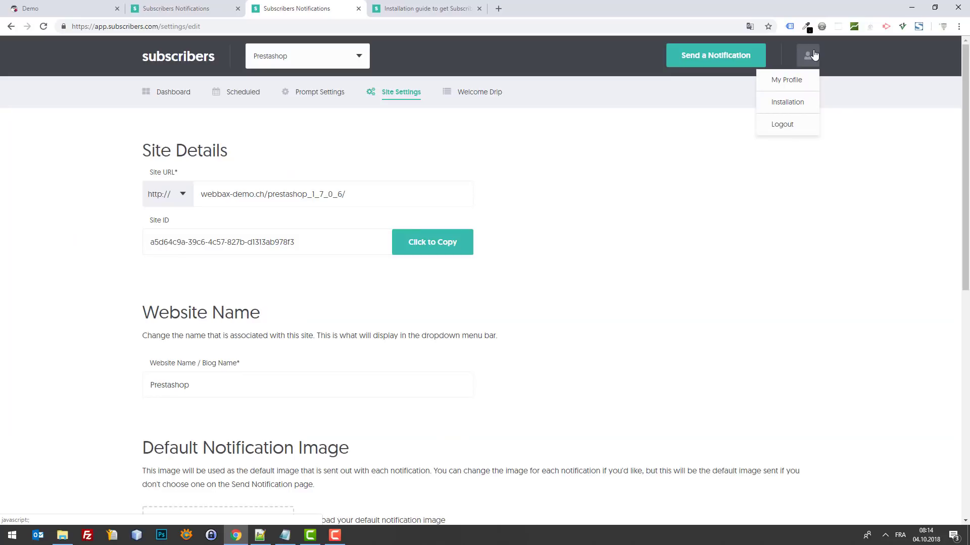
click(179, 8)
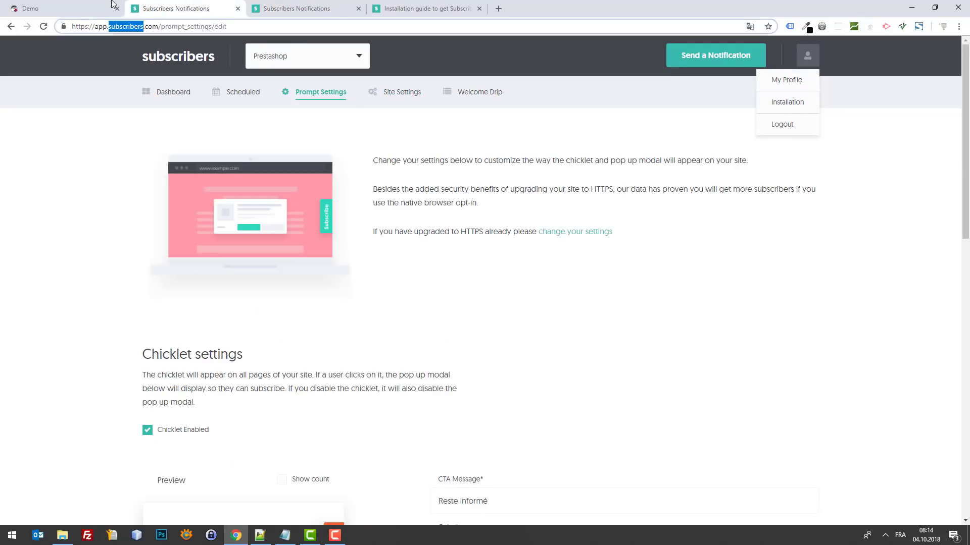
click(108, 5)
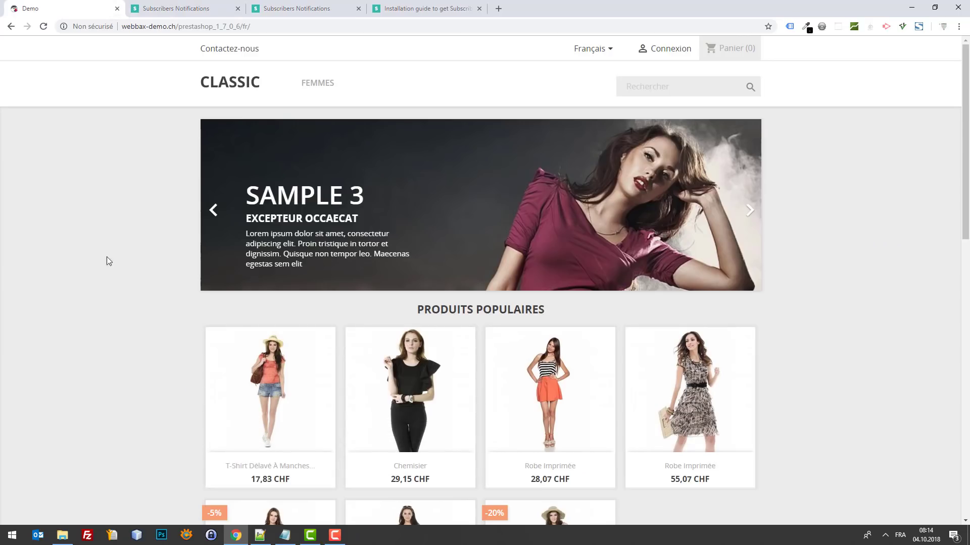
right_click(105, 233)
click(60, 185)
key(F5)
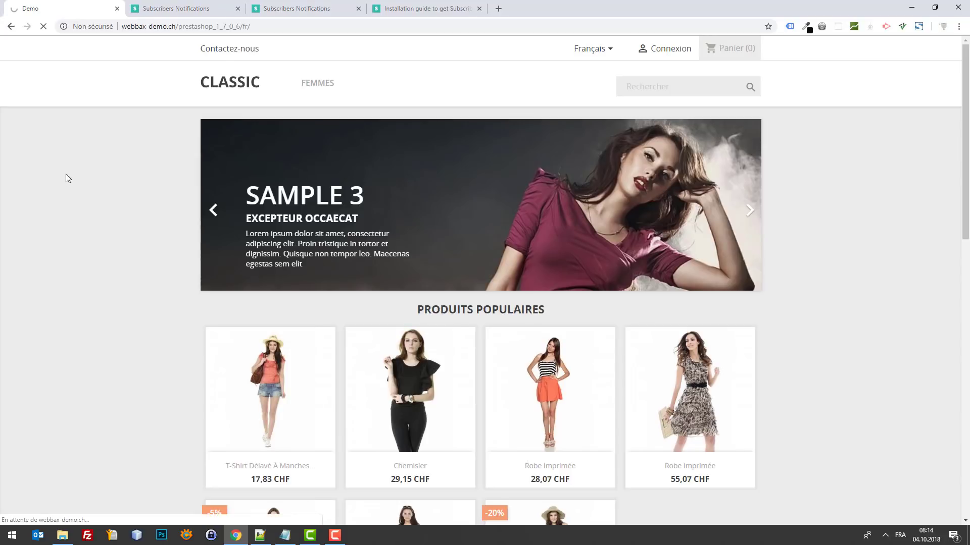
Step: View the storefront's page source and search it for the Subscribers code
right_click(66, 160)
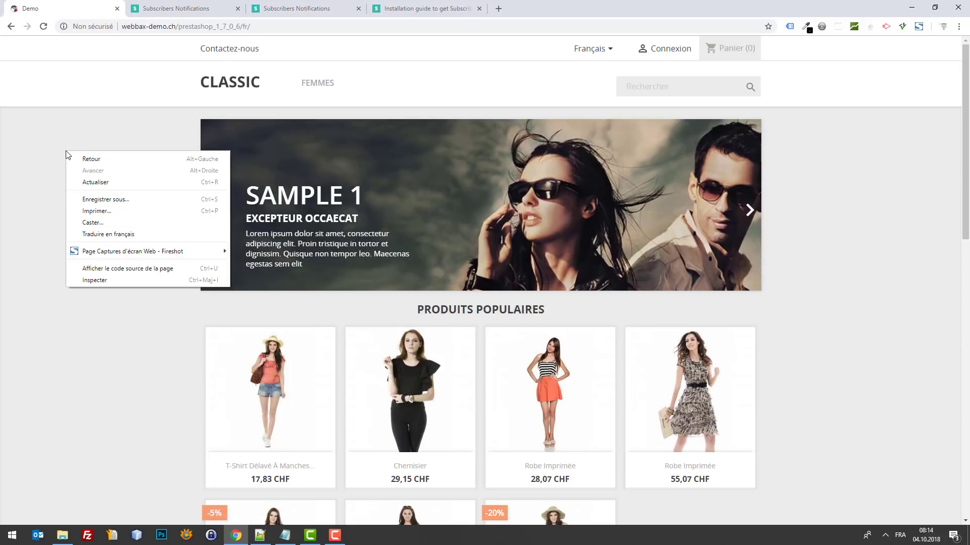
click(130, 264)
key(ctrl+f)
text(su)
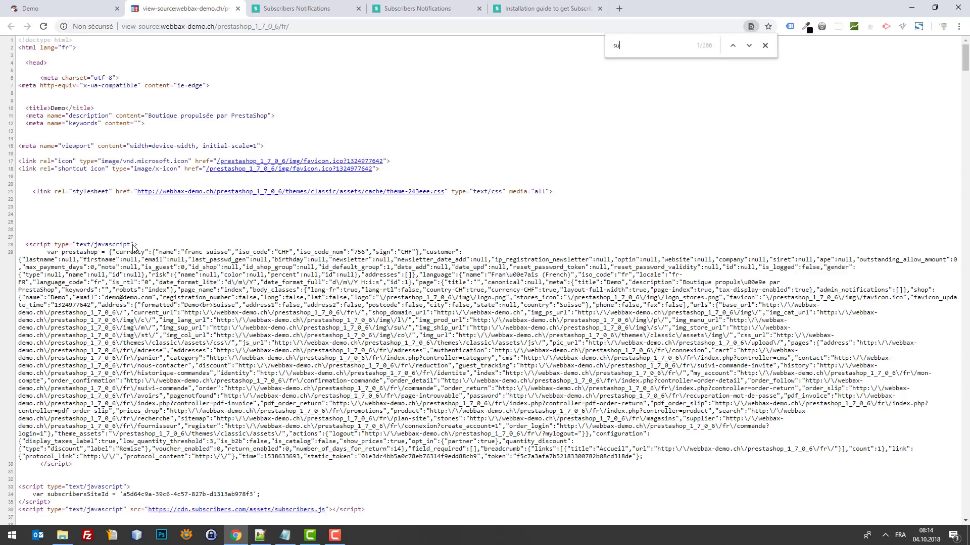
text(birs)
key(BackSpace)
key(BackSpace)
Step: Finish the Subscribers search in the source and compare it with javascript.tpl in Notepad++
text(r)
scroll(135, 247, down, 10)
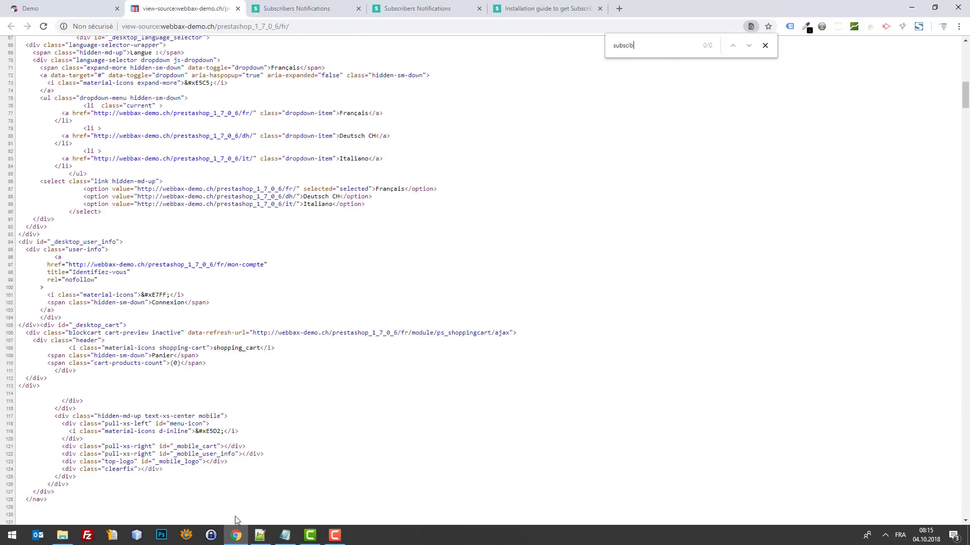
click(259, 536)
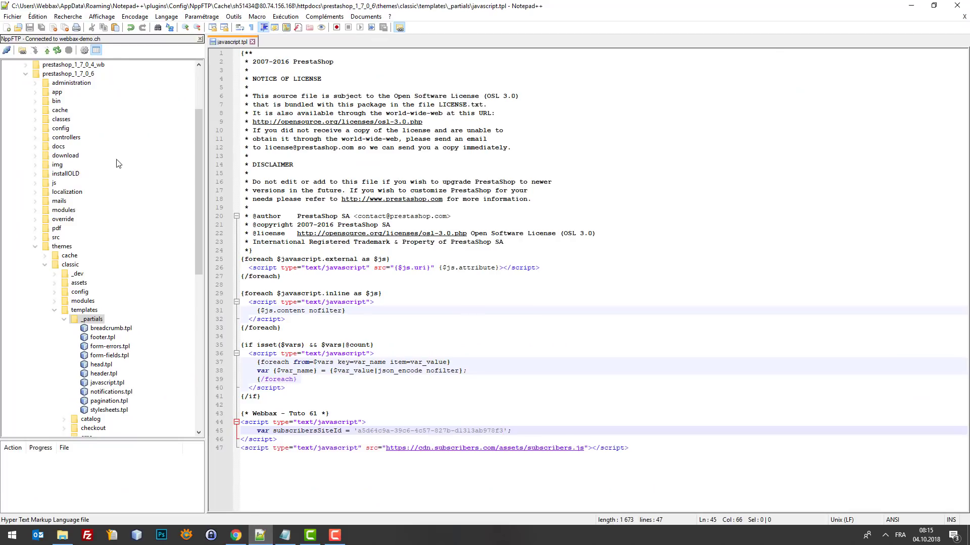
scroll(116, 162, up, 1)
scroll(119, 172, down, 3)
scroll(121, 188, up, 3)
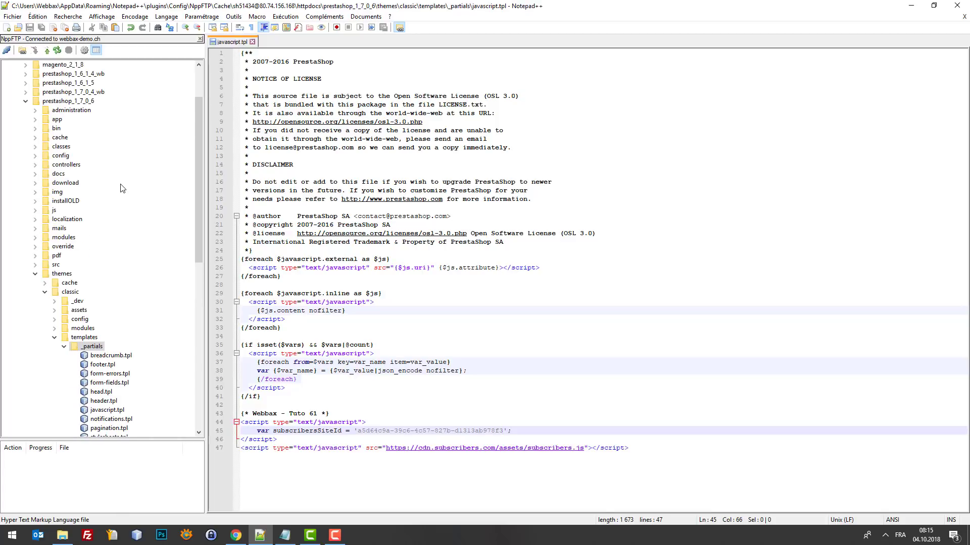
scroll(90, 126, down, 3)
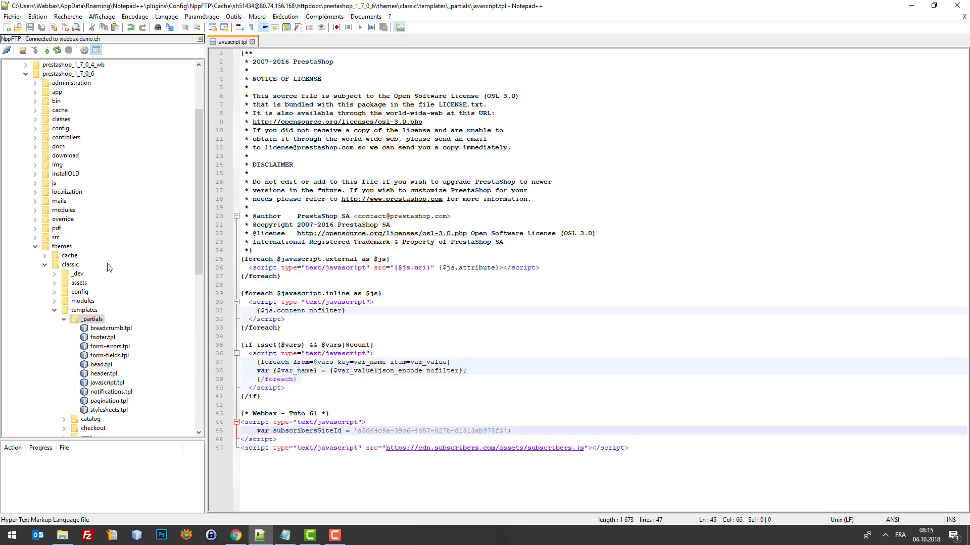
Step: Search the page source for .js and select the Subscribers script lines 1131-1134
click(236, 535)
key(ctrl+f)
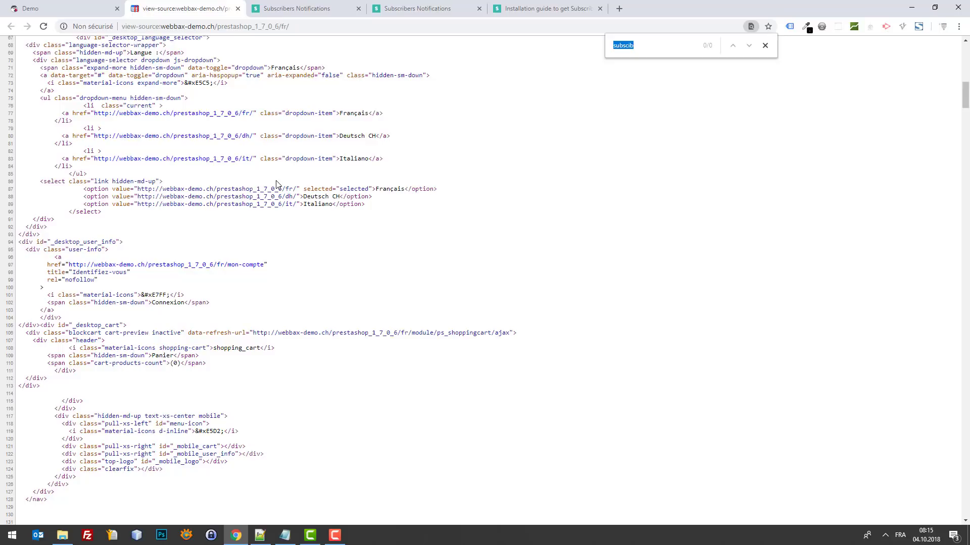
text(.js)
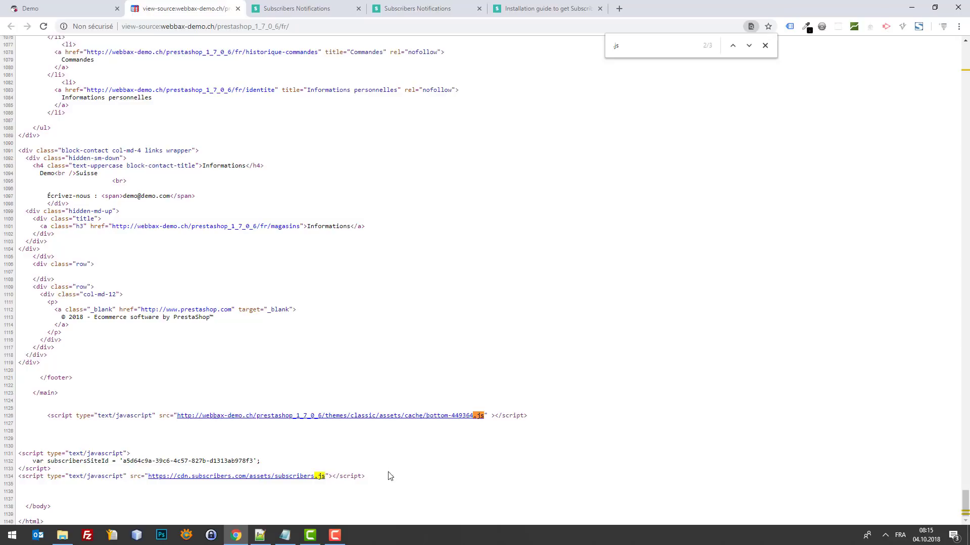
drag(389, 477, 10, 453)
click(277, 501)
drag(191, 494, 8, 446)
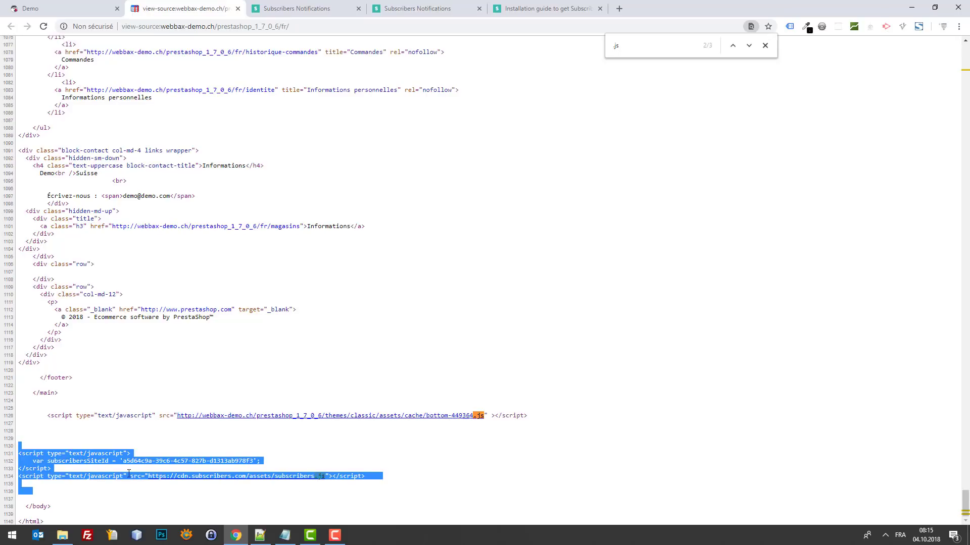
click(260, 535)
click(378, 381)
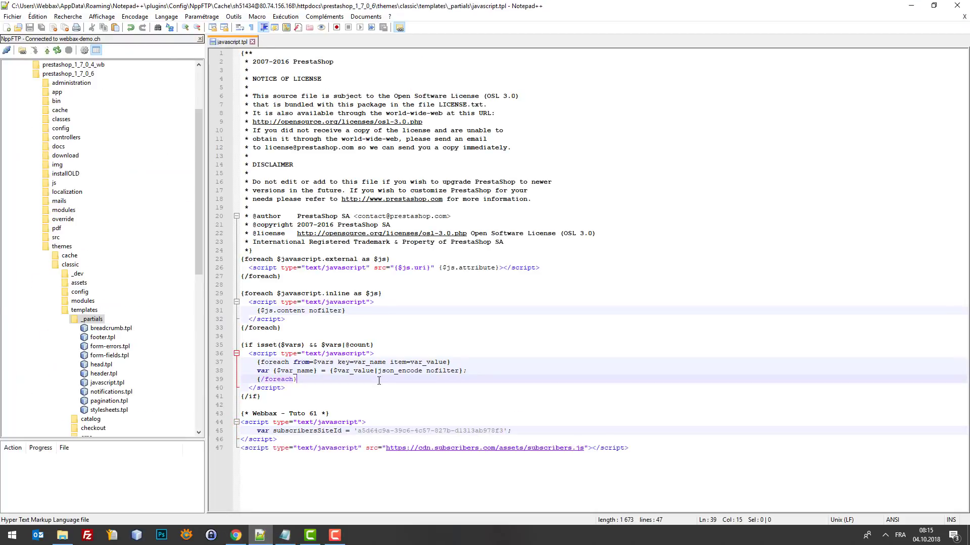
Step: Add a TEST marker after the script tag on line 44, save, and confirm it appears in the reloaded source
click(363, 422)
text(TEST)
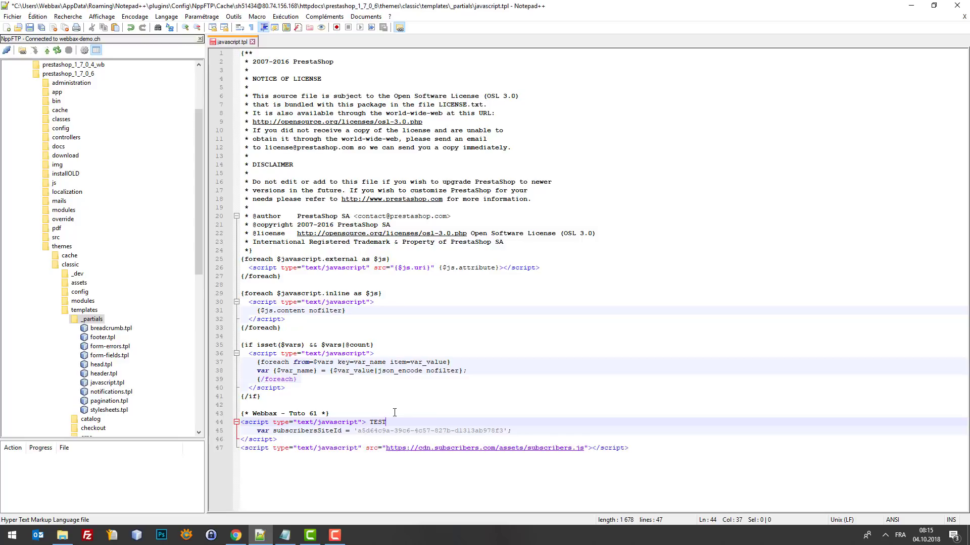
key(ctrl+s)
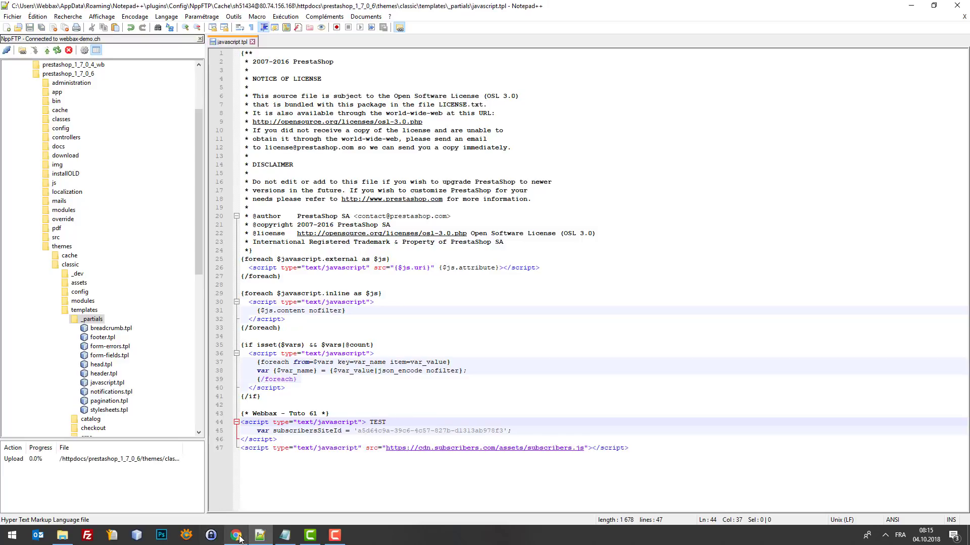
click(235, 535)
click(269, 351)
key(F5)
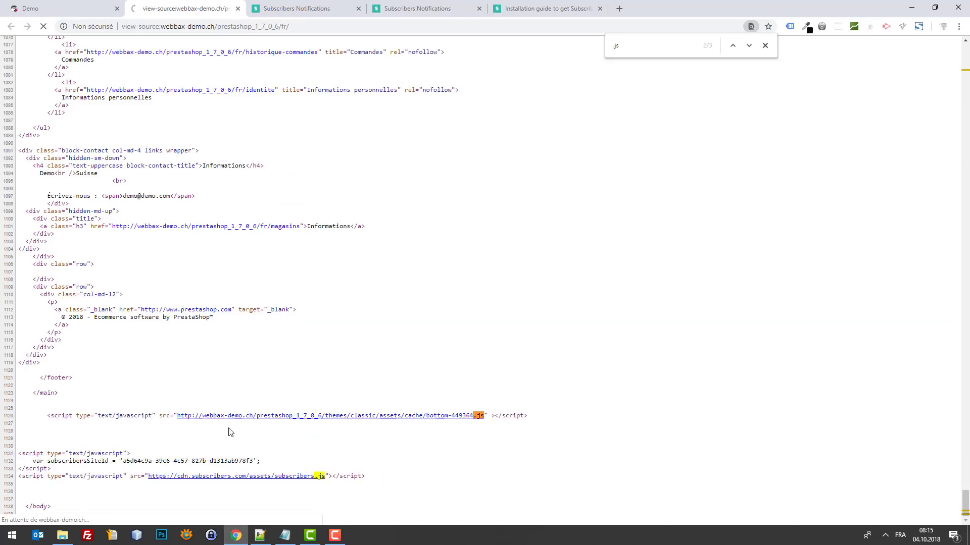
double_click(142, 453)
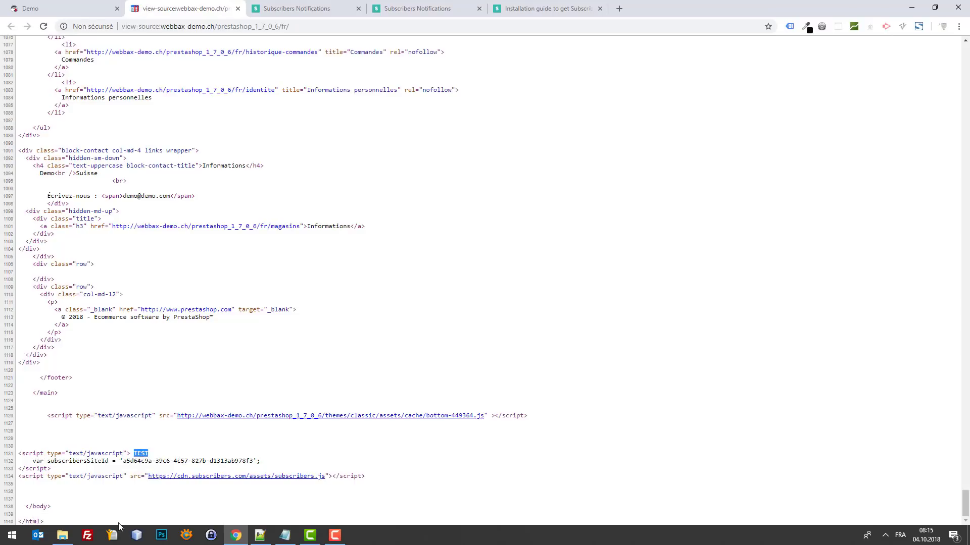
Step: Delete the TEST marker from line 44, save, and reload the source to confirm it is gone
click(259, 535)
double_click(379, 423)
key(BackSpace)
key(BackSpace)
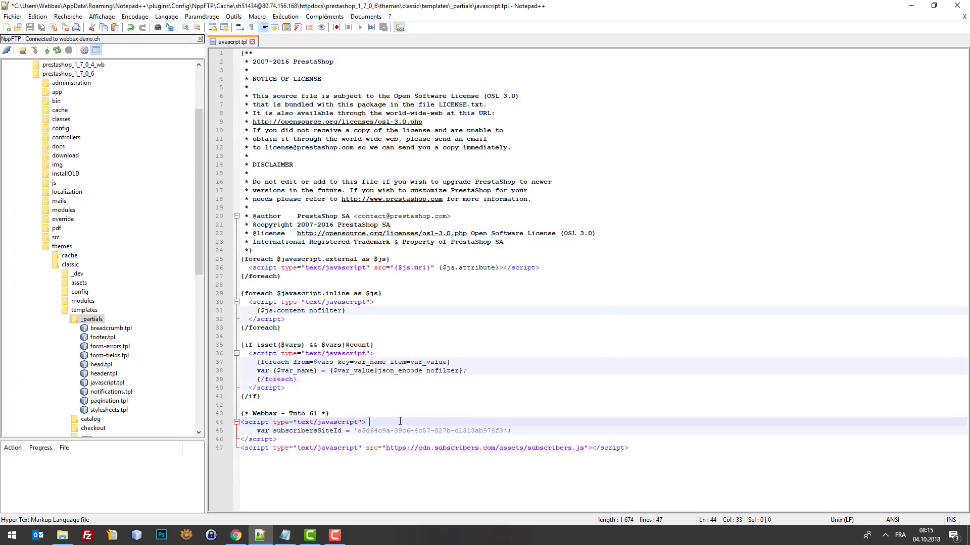
key(ctrl+s)
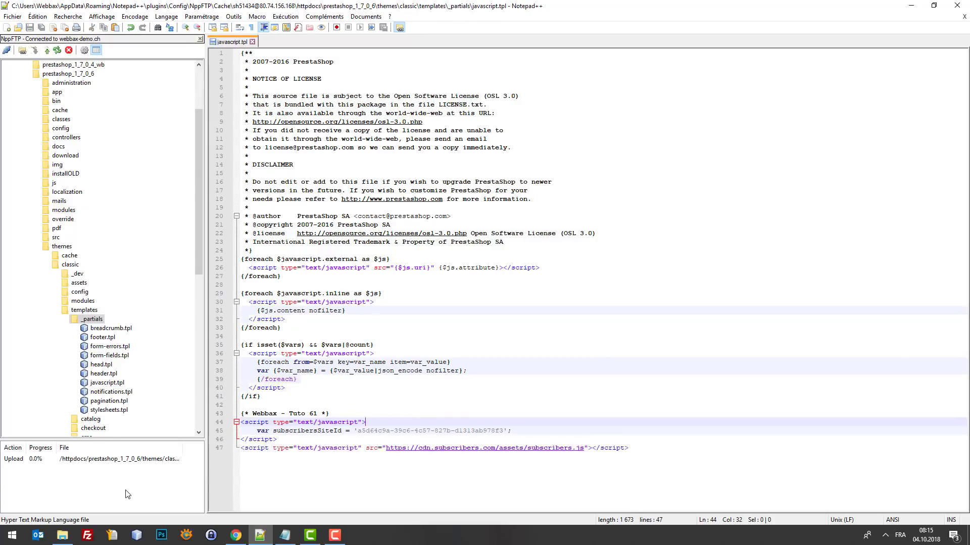
click(235, 535)
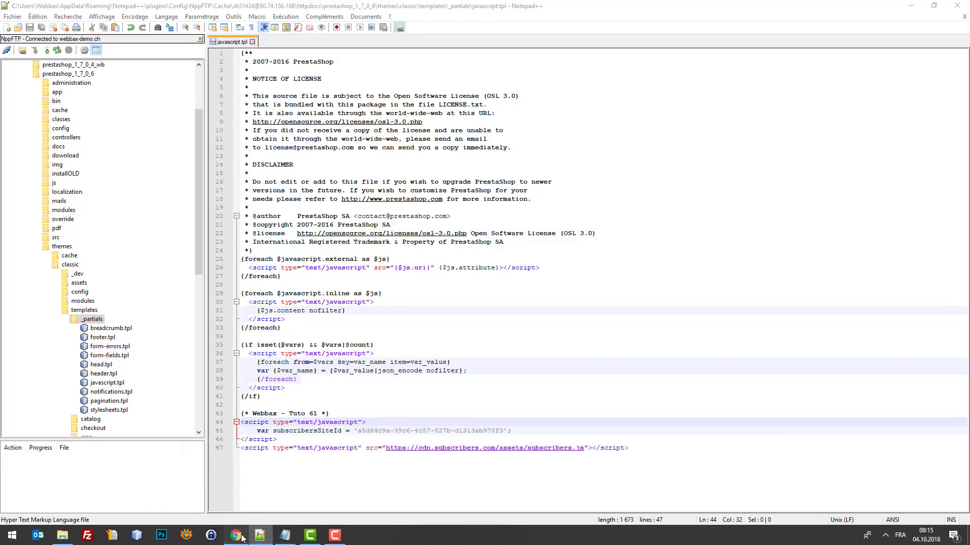
key(F5)
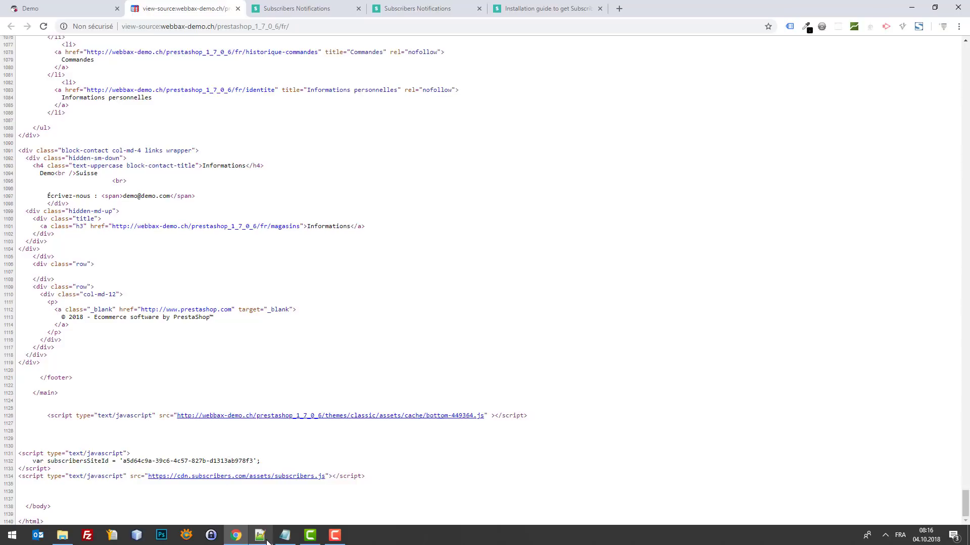
mouse_move(259, 535)
mouse_move(272, 493)
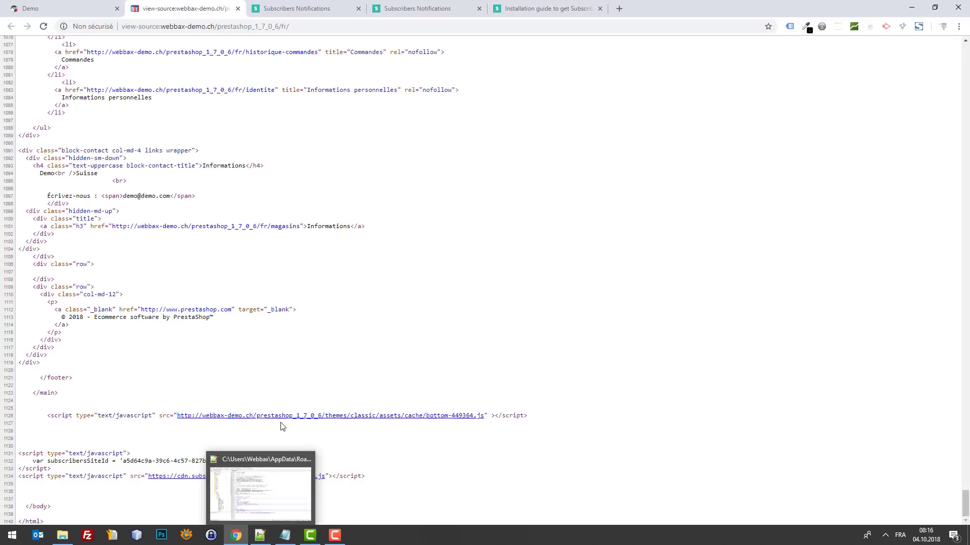
click(297, 487)
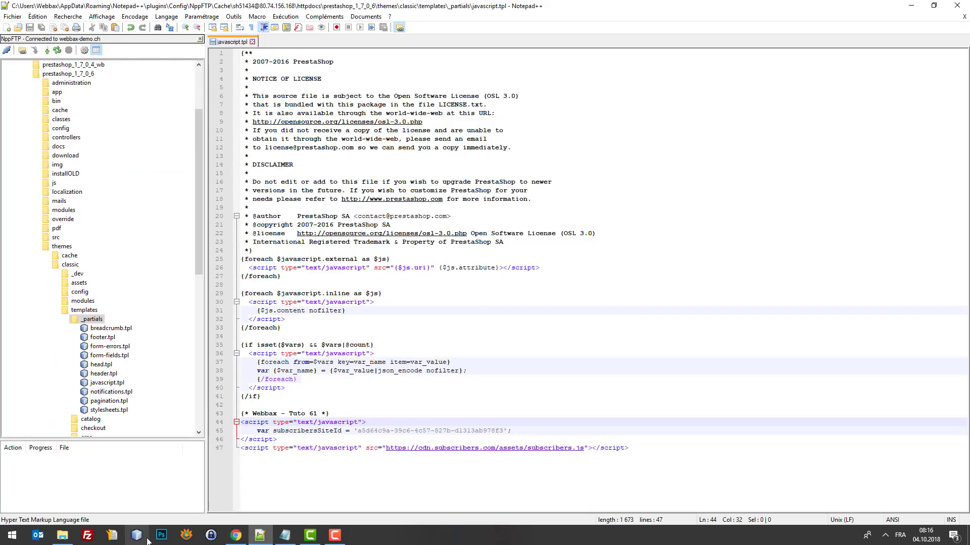
click(235, 535)
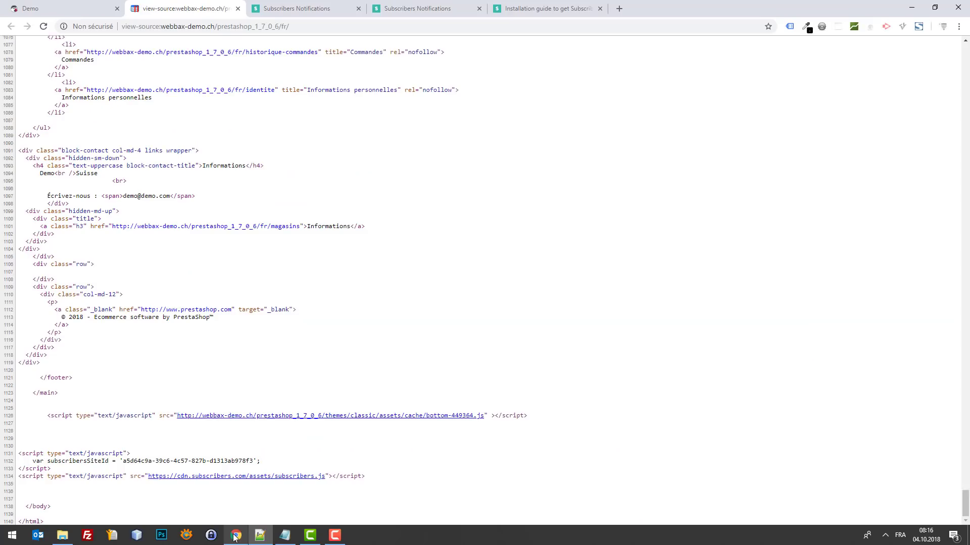
Step: Re-run Verify on the Subscribers Installation page and check the green success banner
click(33, 7)
click(281, 8)
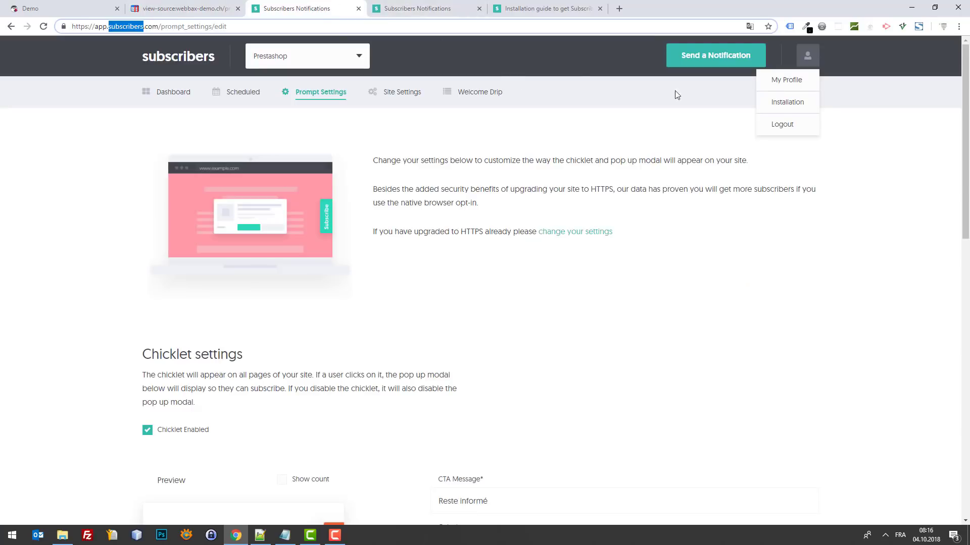
click(798, 101)
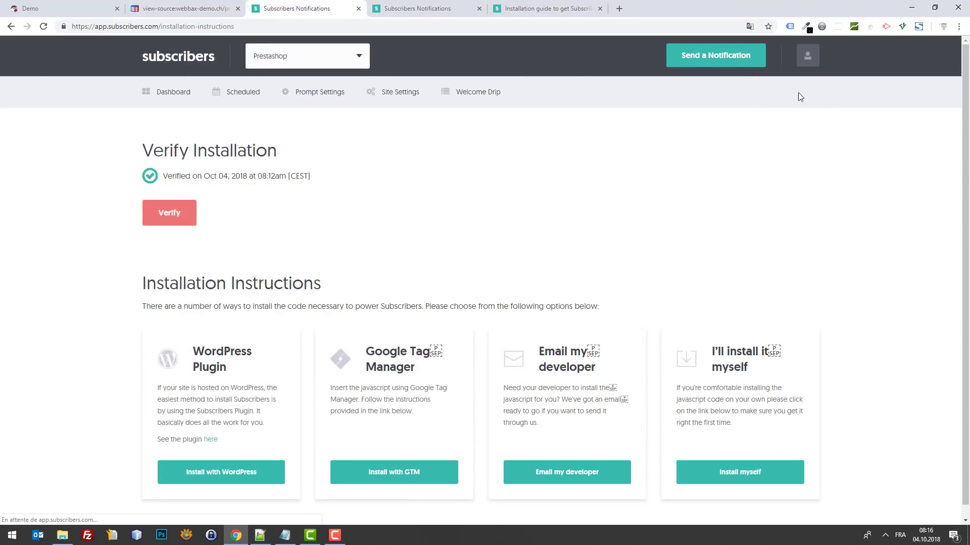
click(161, 218)
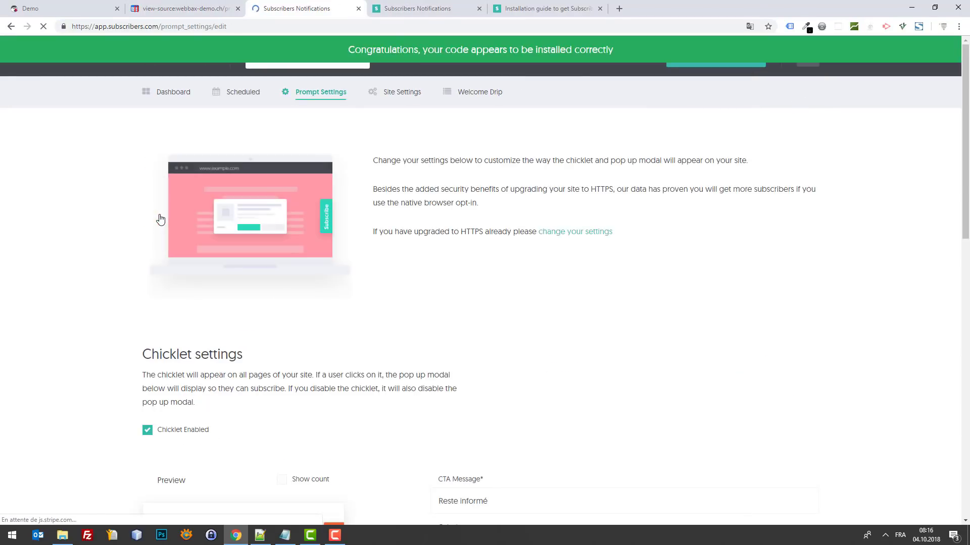
scroll(442, 242, down, 8)
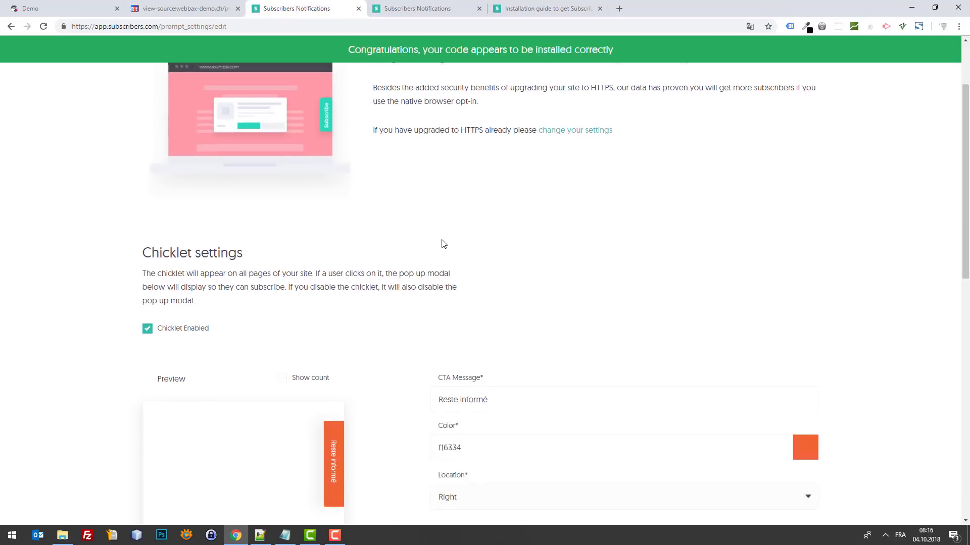
scroll(456, 222, up, 8)
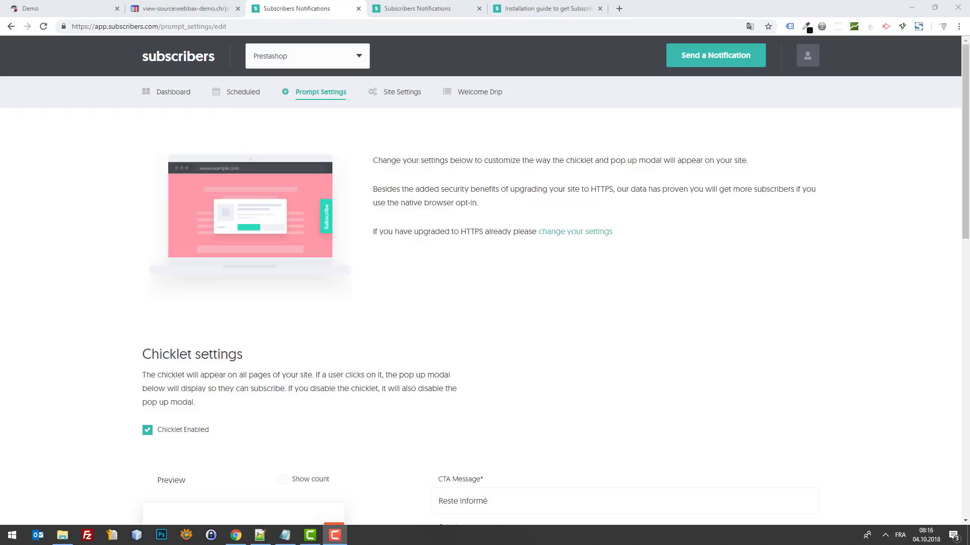
scroll(634, 268, down, 8)
scroll(634, 269, up, 6)
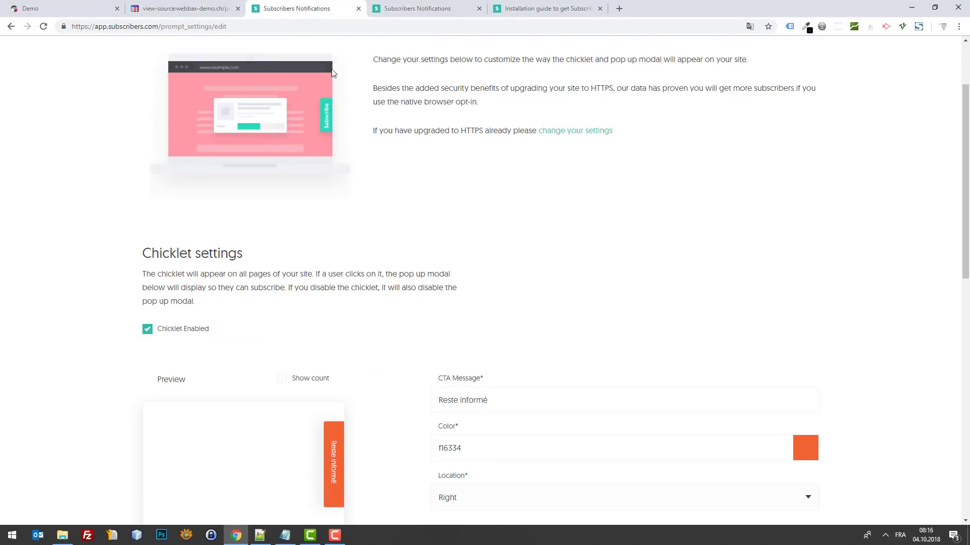
Step: Save the Prompt Settings until 'Settings updated' appears, then show the Demo storefront
click(91, 8)
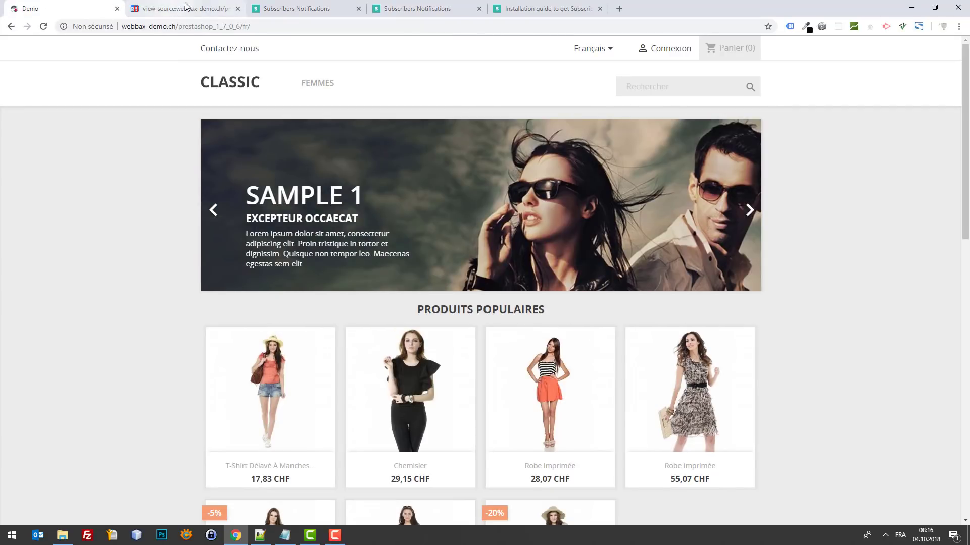
click(220, 8)
drag(282, 4, 226, 5)
scroll(613, 322, down, 5)
scroll(699, 318, down, 3)
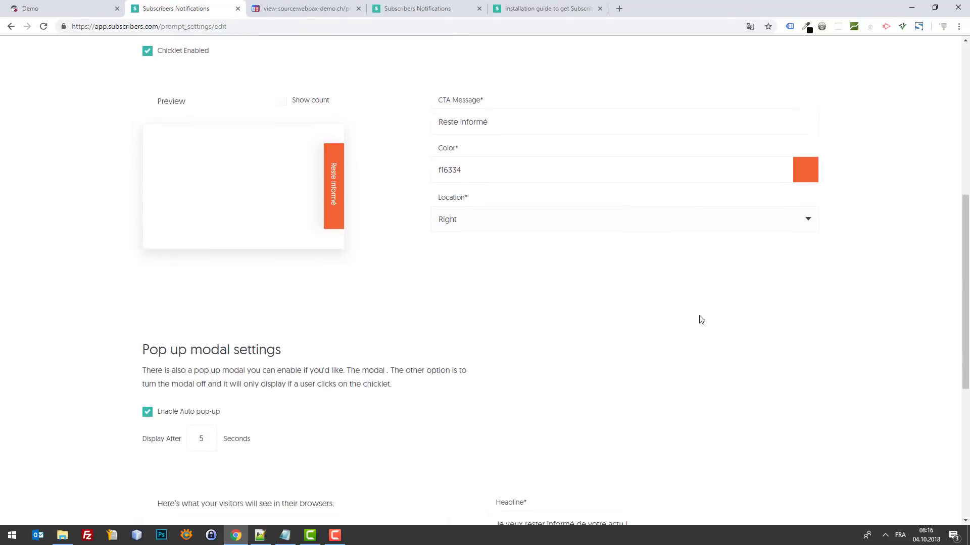
scroll(640, 282, up, 10)
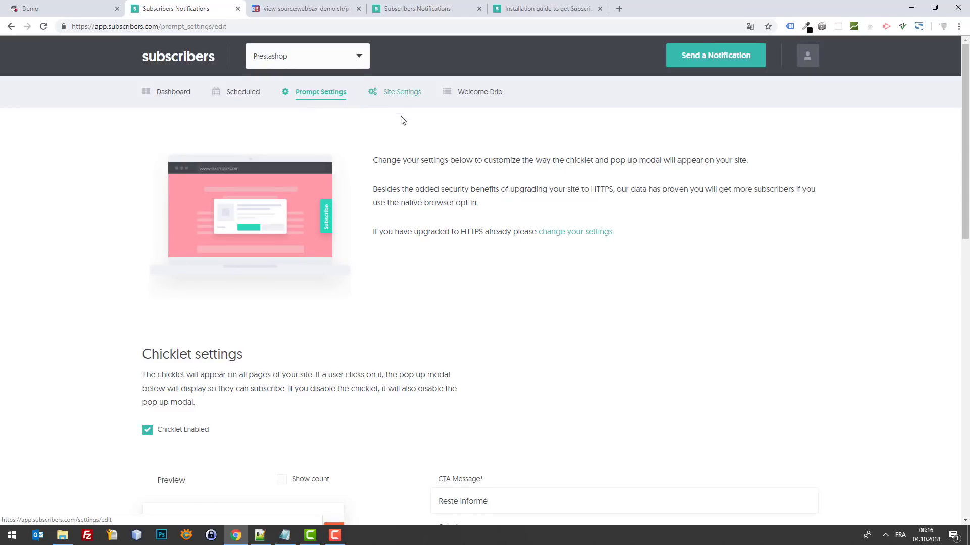
scroll(401, 119, down, 7)
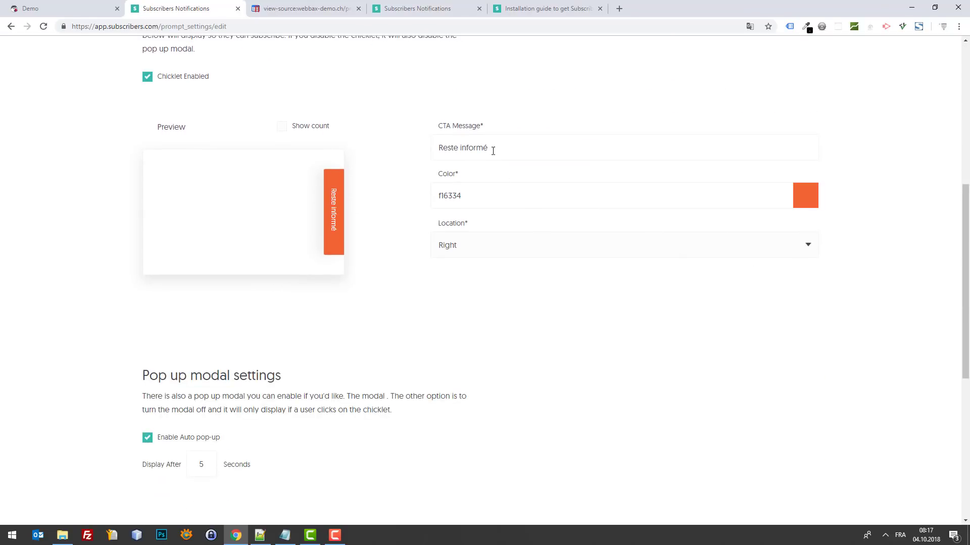
scroll(509, 186, down, 4)
scroll(459, 221, up, 11)
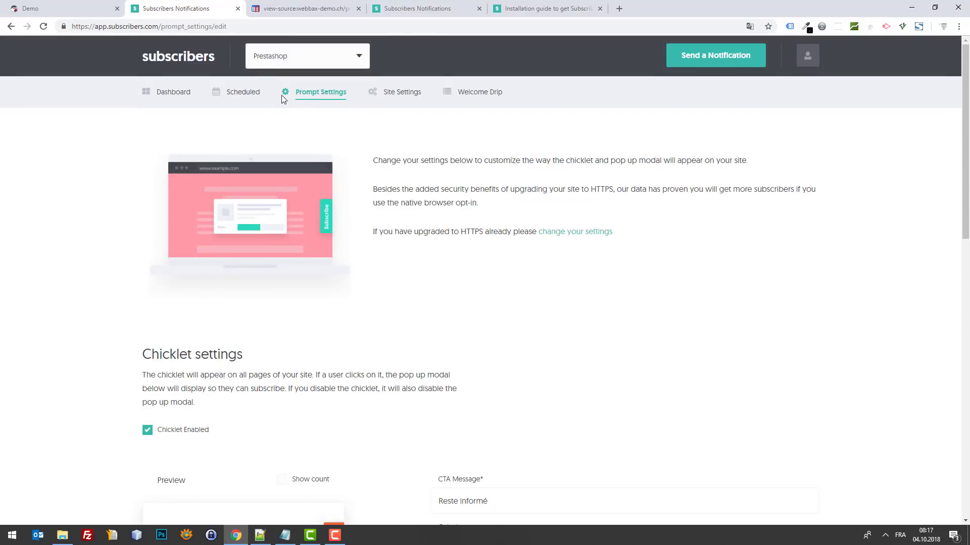
scroll(771, 226, down, 15)
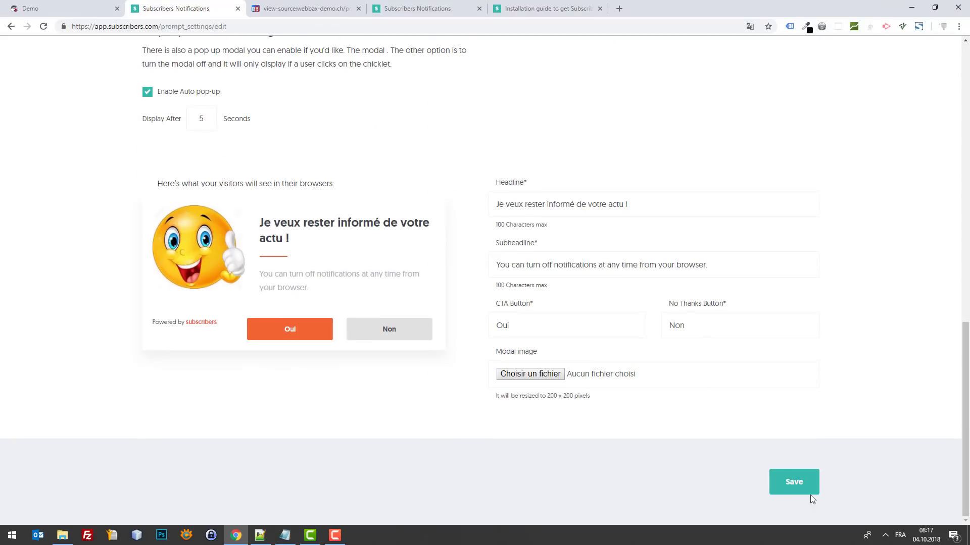
click(807, 491)
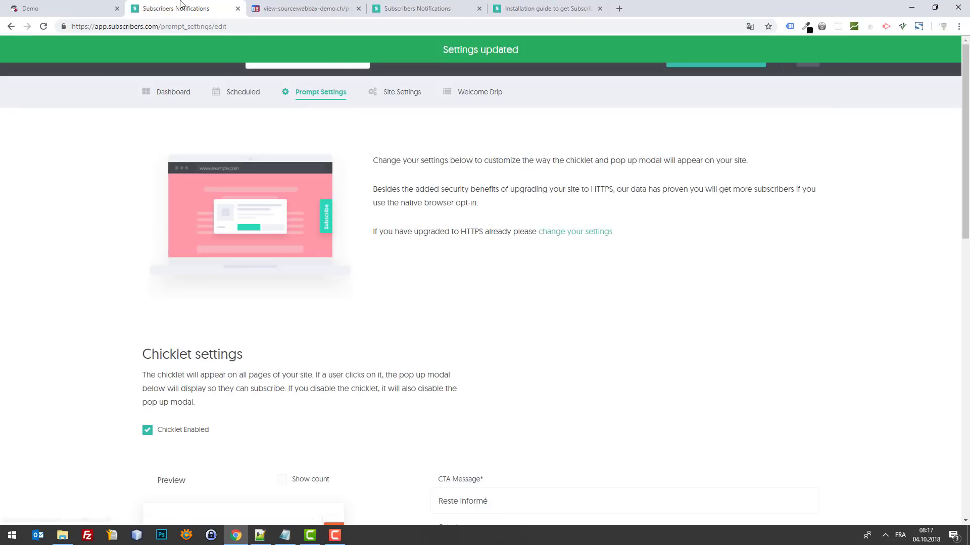
click(83, 5)
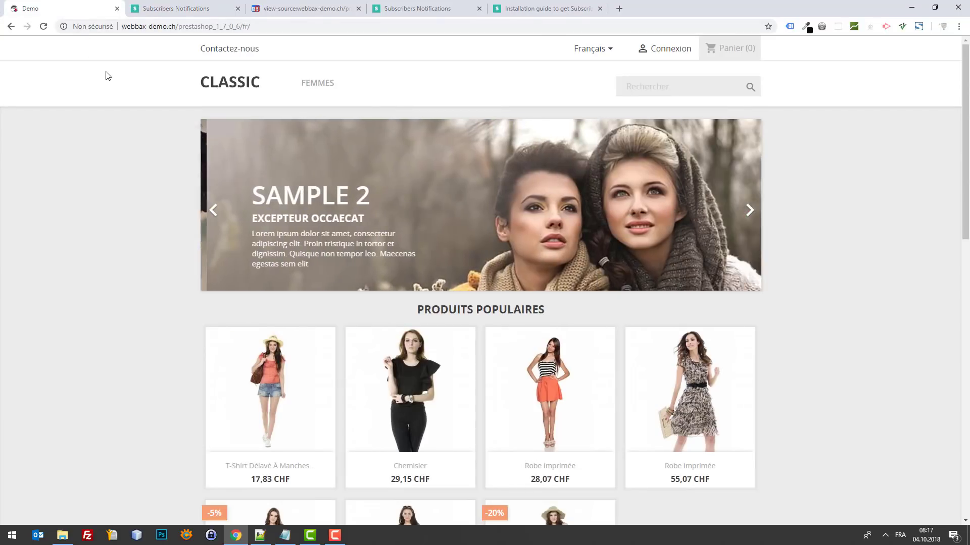
Step: Reload the Demo storefront with the DevTools Network panel open, then close DevTools
key(F12)
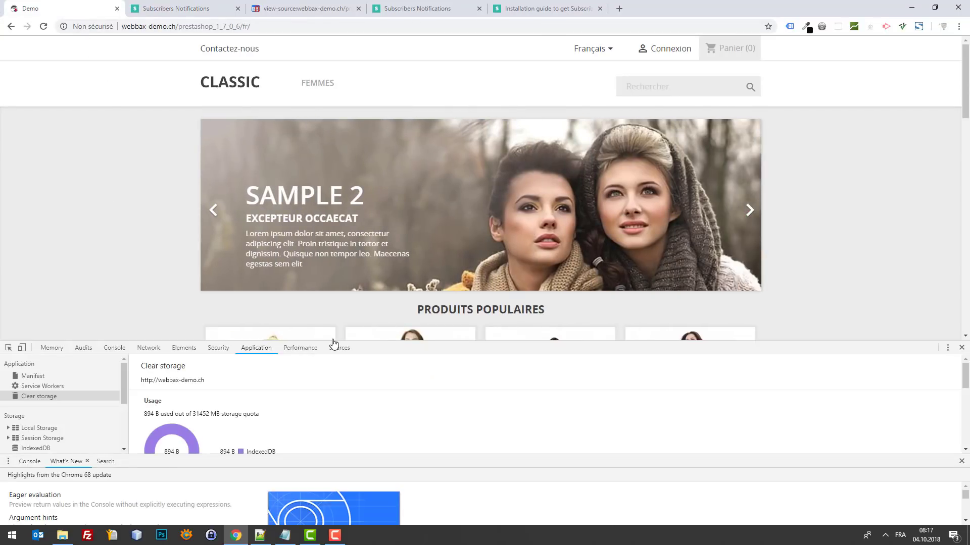
click(961, 347)
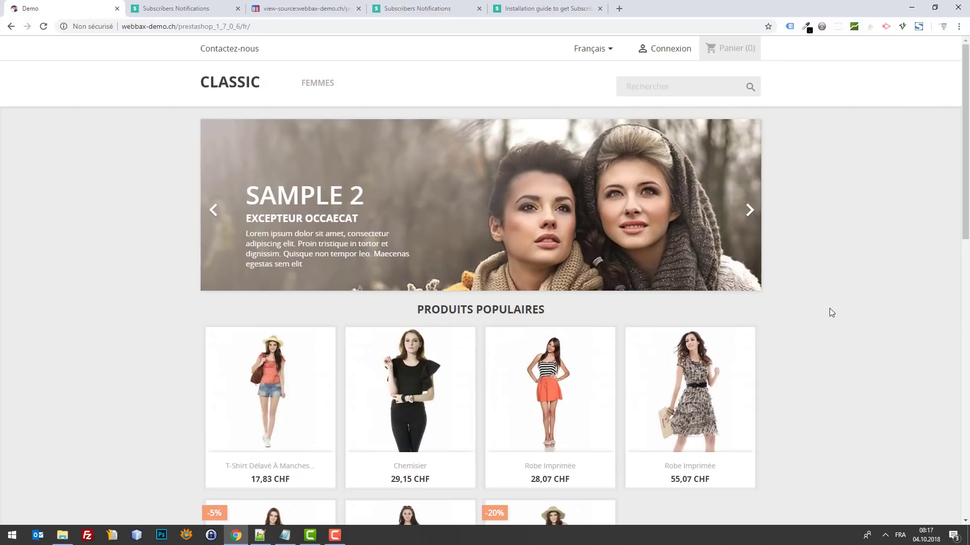
key(F12)
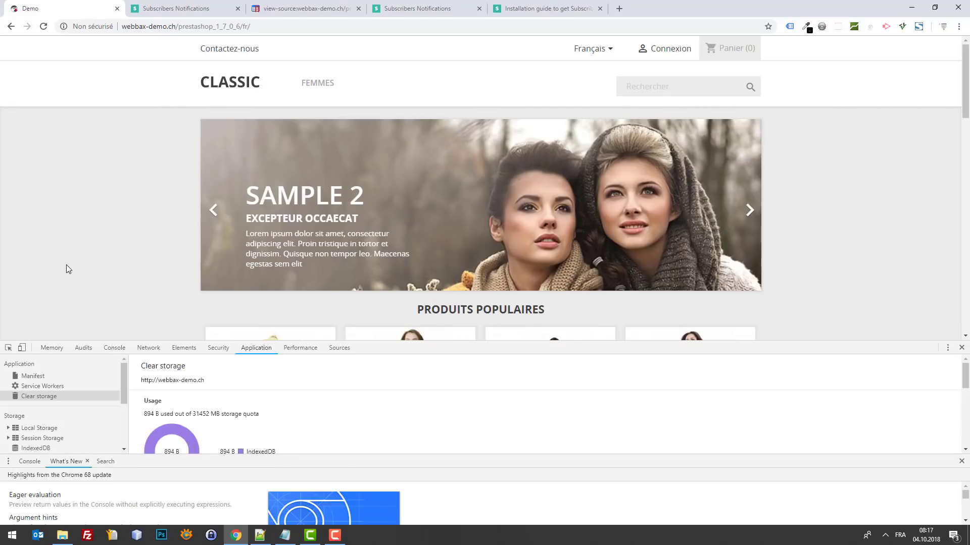
click(149, 349)
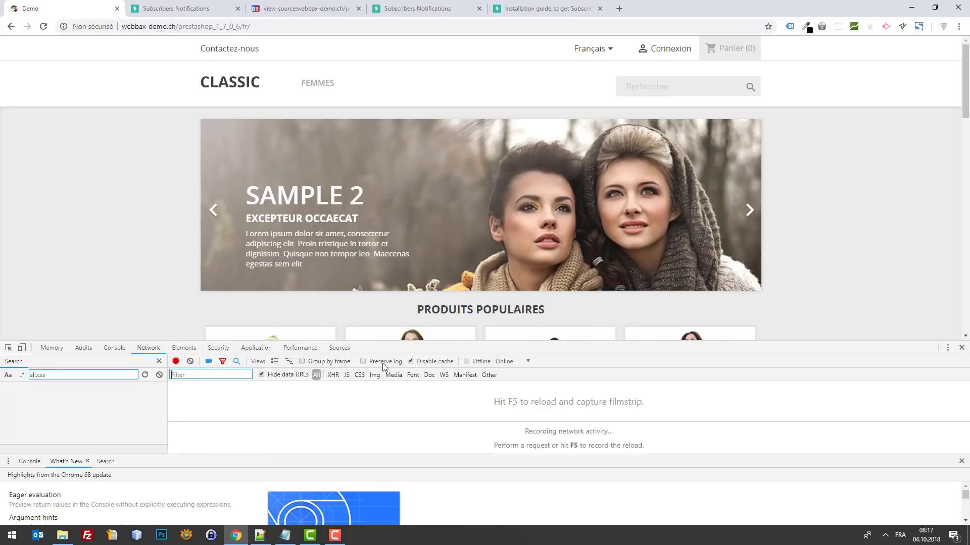
key(F5)
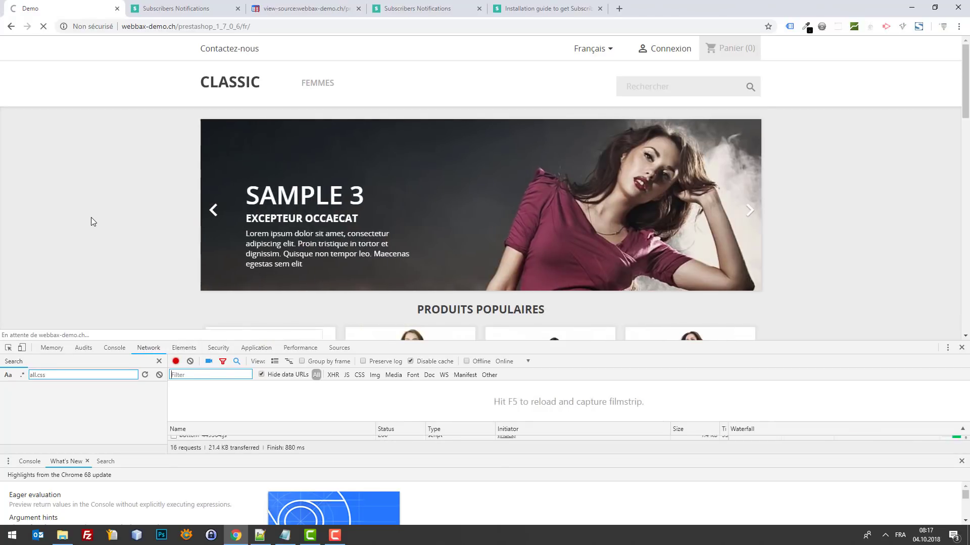
scroll(826, 152, down, 15)
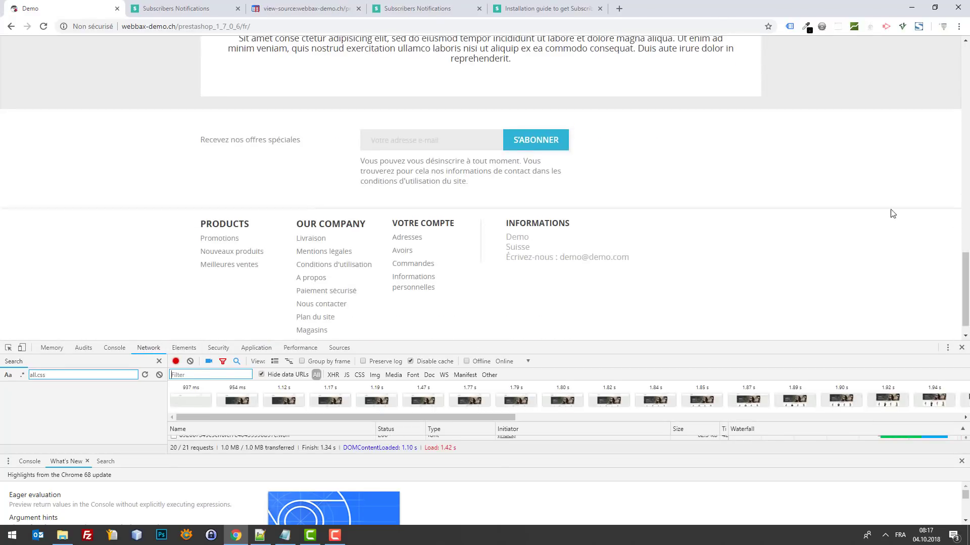
scroll(904, 270, up, 15)
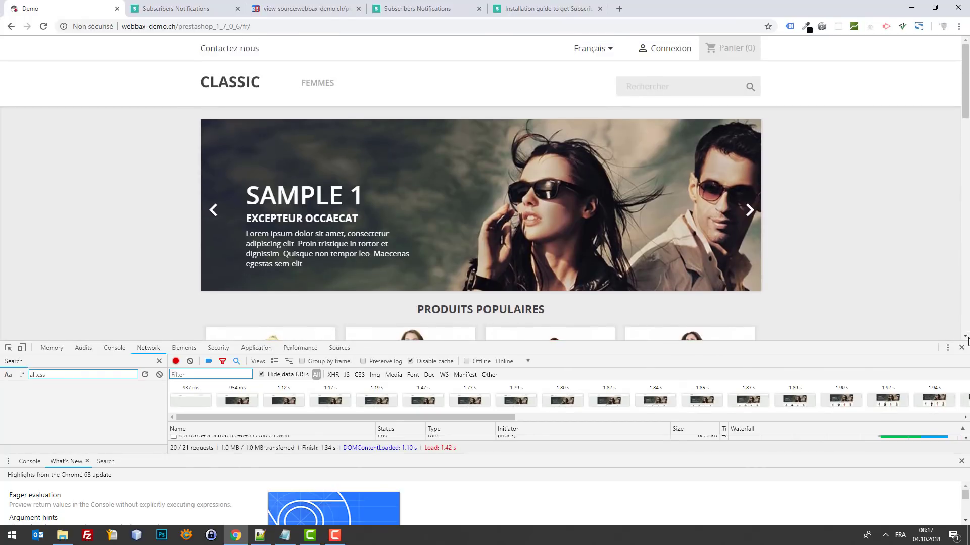
click(961, 347)
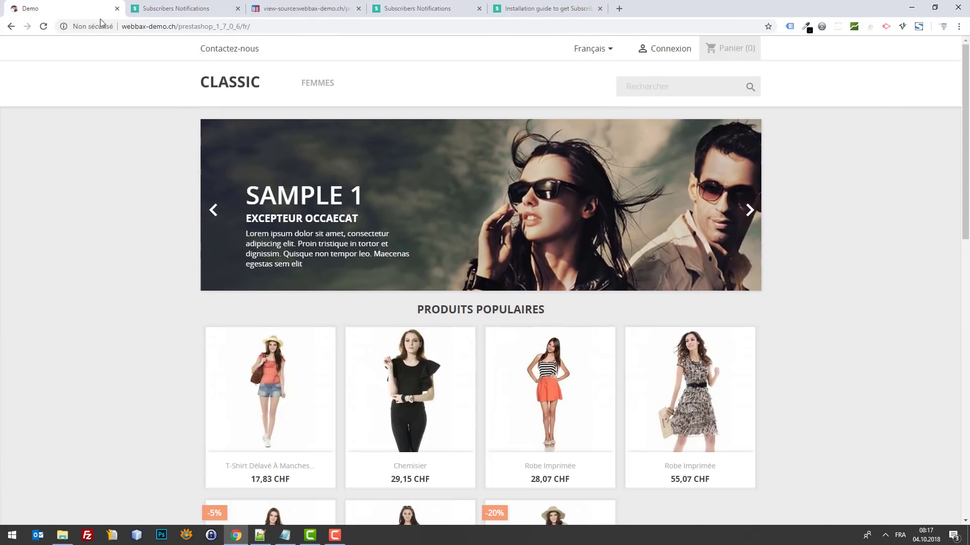
scroll(796, 298, down, 14)
scroll(464, 161, up, 8)
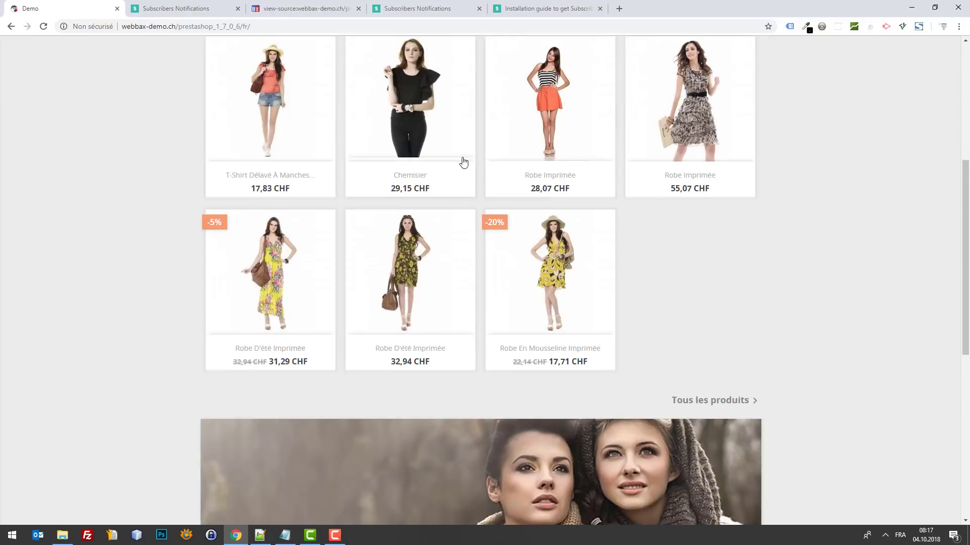
scroll(464, 162, up, 6)
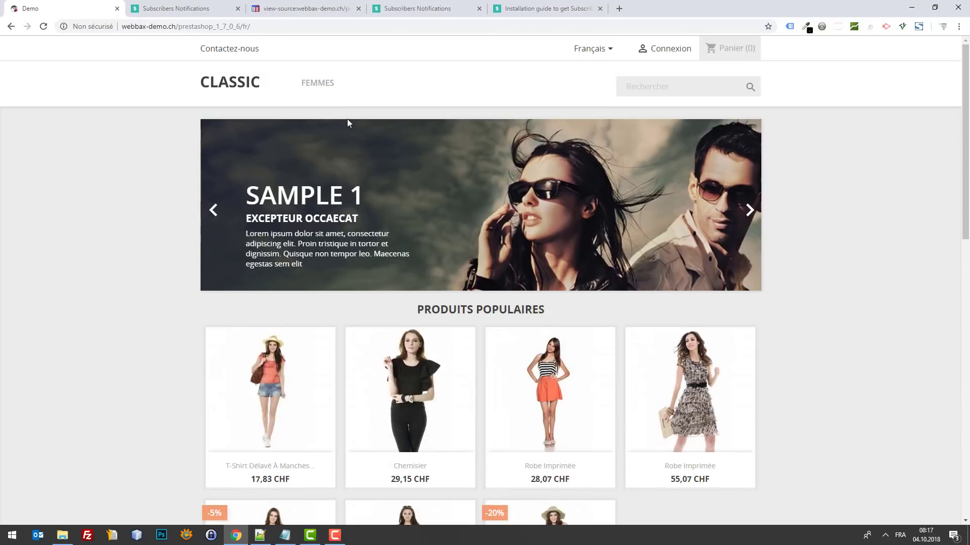
click(221, 4)
Step: Scroll through the chicklet settings in Subscribers
scroll(812, 292, down, 6)
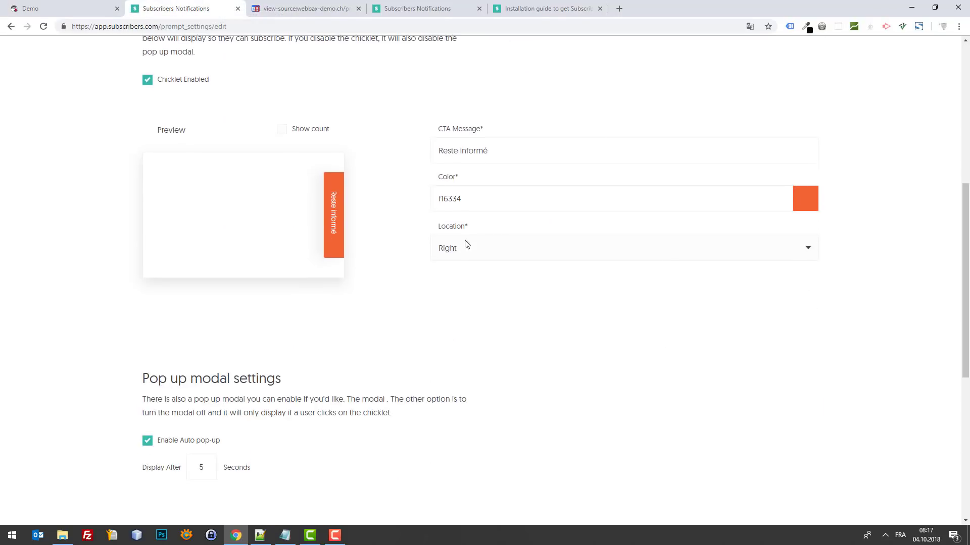
scroll(467, 244, up, 3)
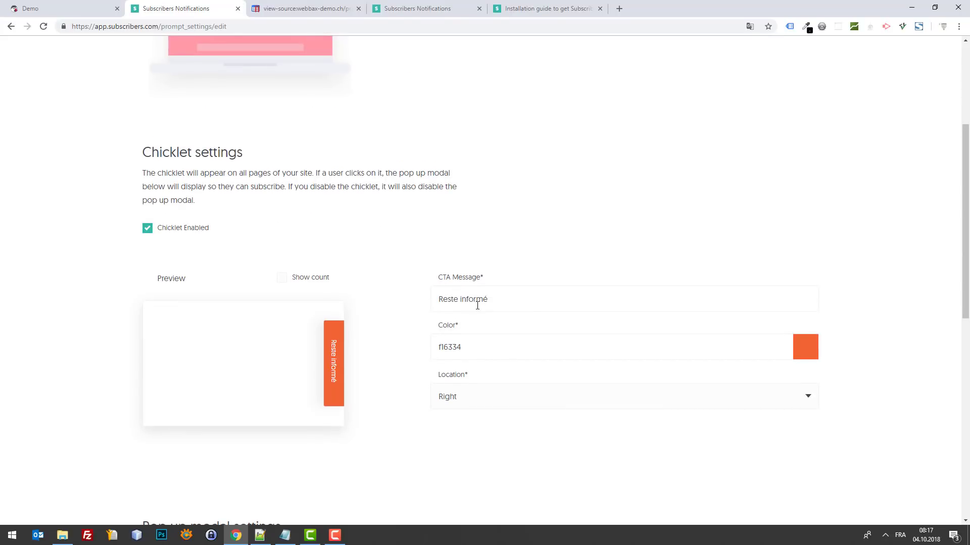
scroll(394, 190, up, 4)
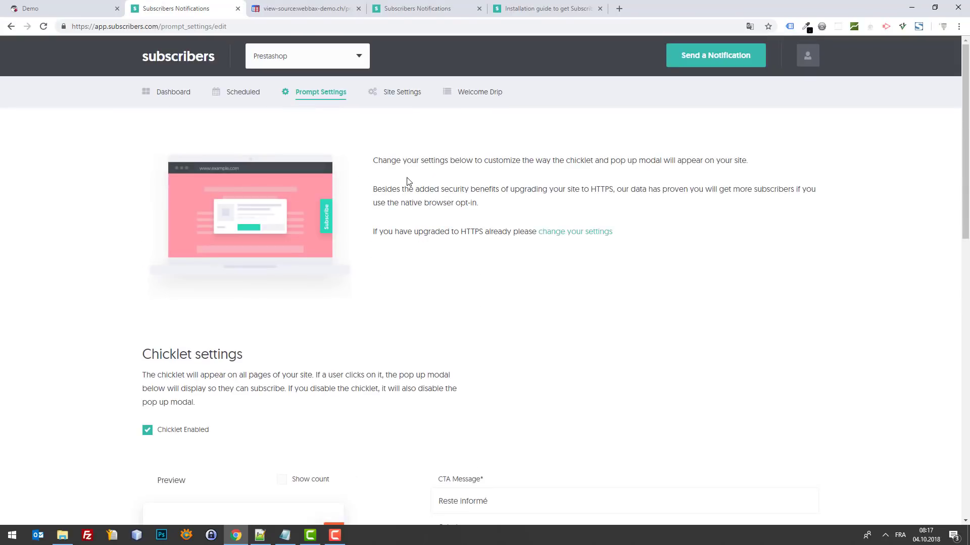
click(91, 8)
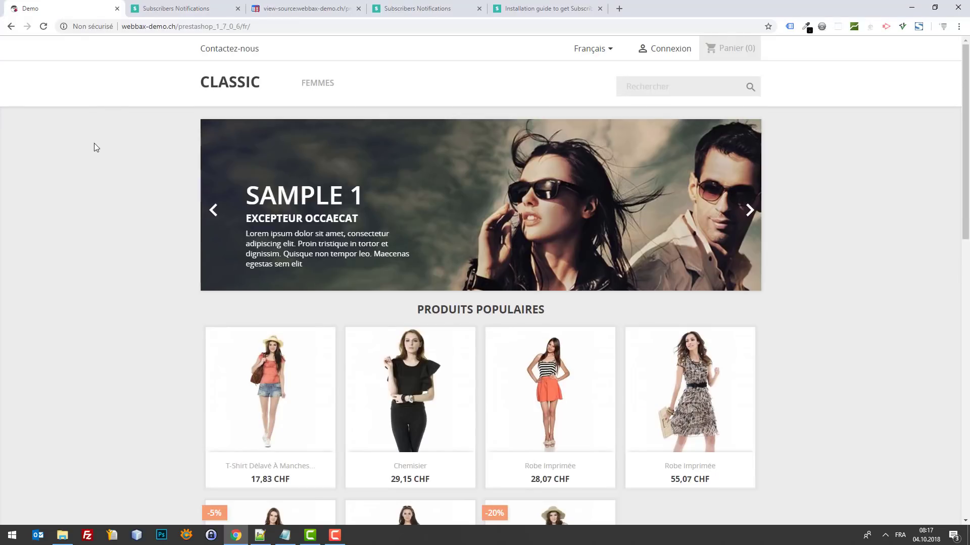
Step: Open DevTools on the Demo storefront and look through its panels, enlarging the pane
key(F12)
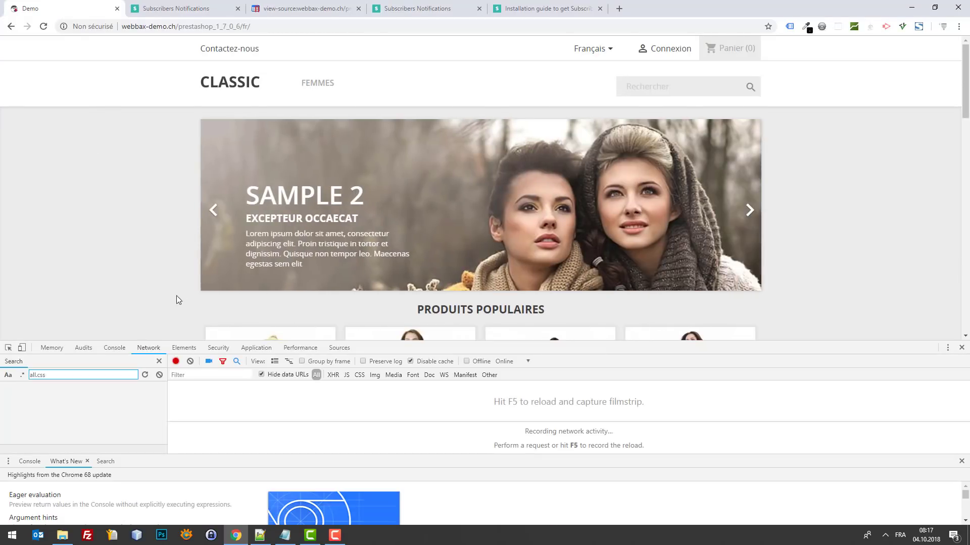
click(298, 348)
click(258, 348)
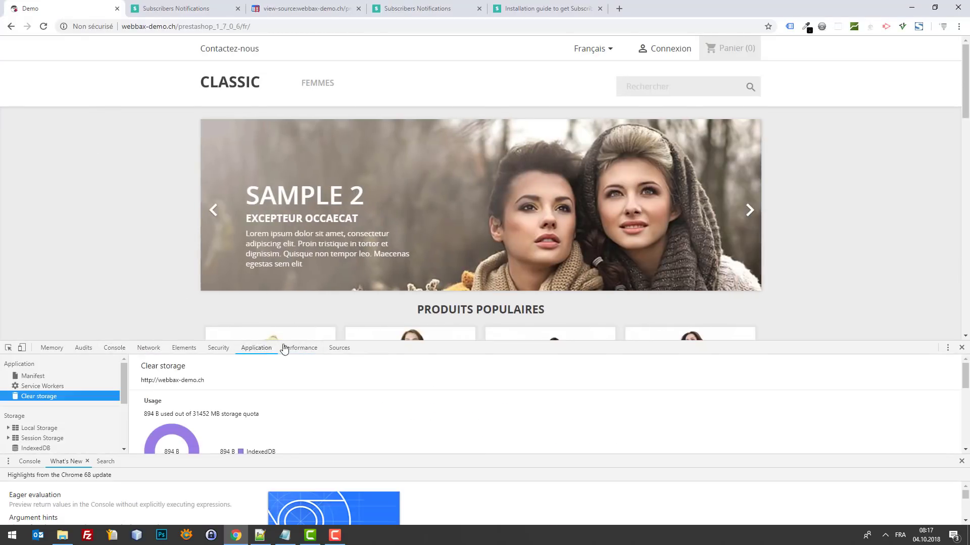
click(284, 349)
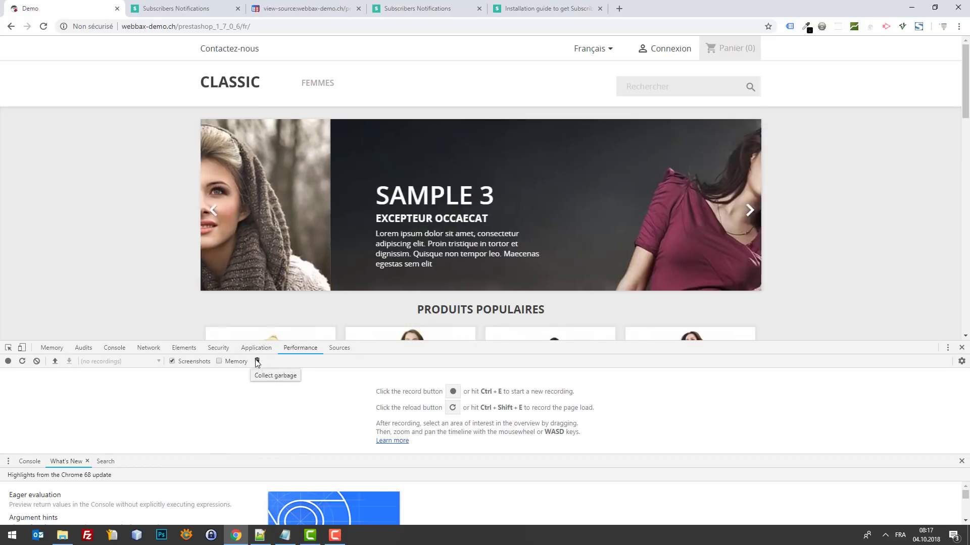
click(218, 347)
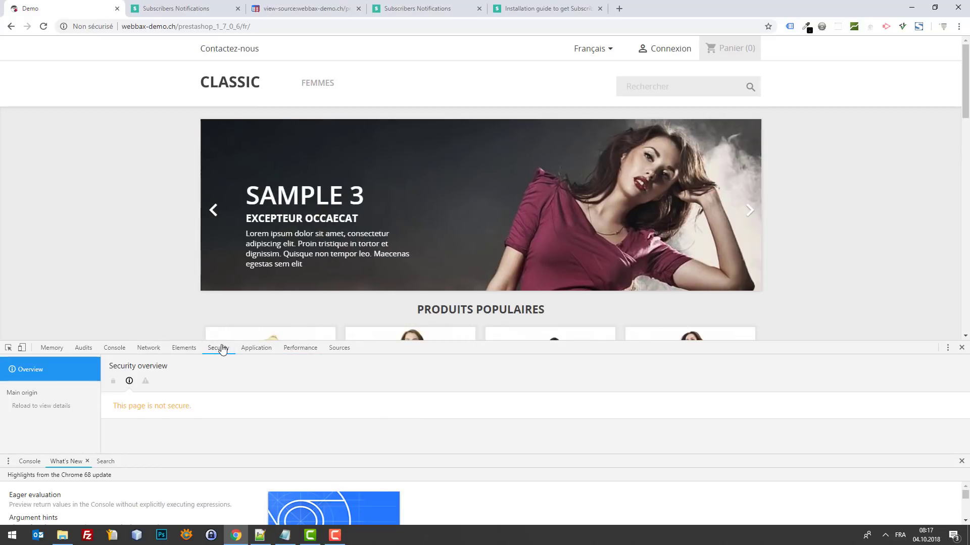
click(184, 348)
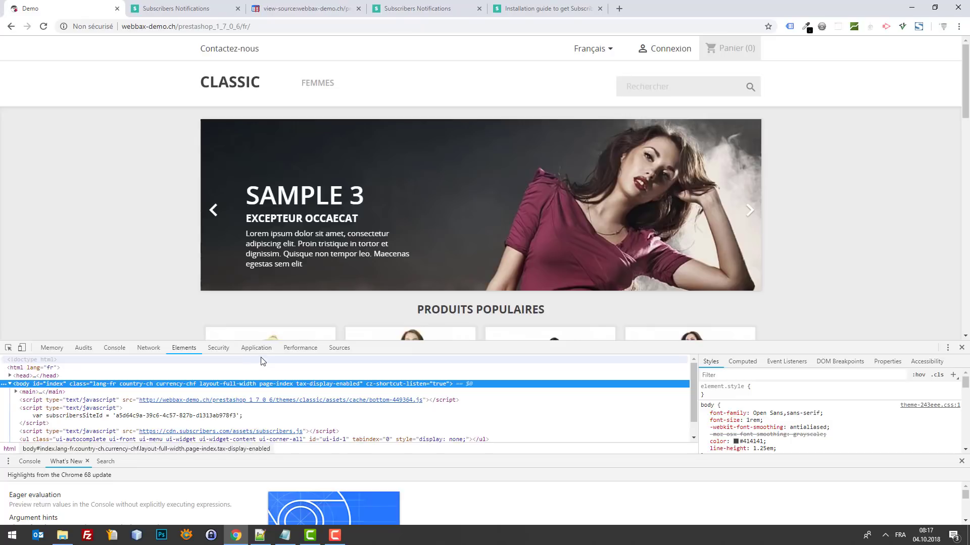
click(300, 348)
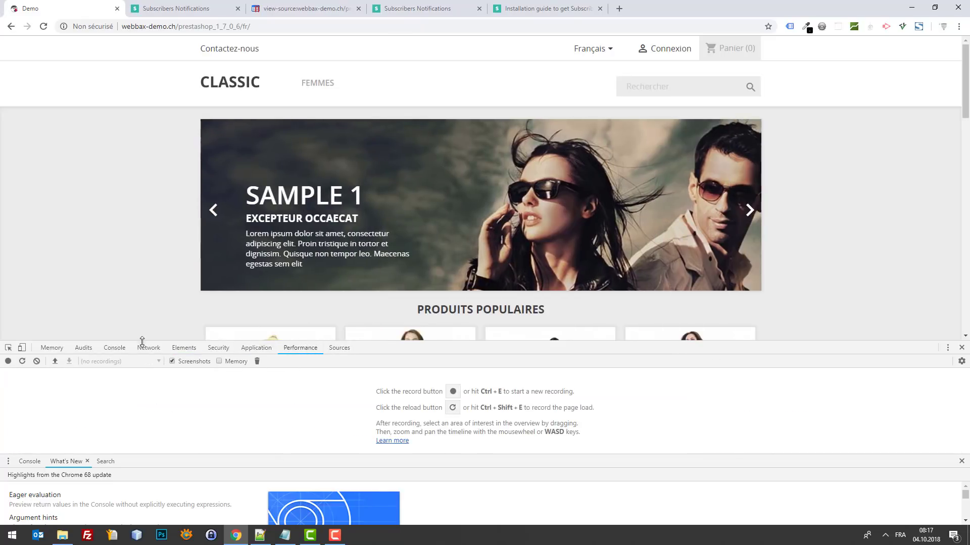
click(149, 348)
click(184, 347)
click(299, 351)
click(339, 348)
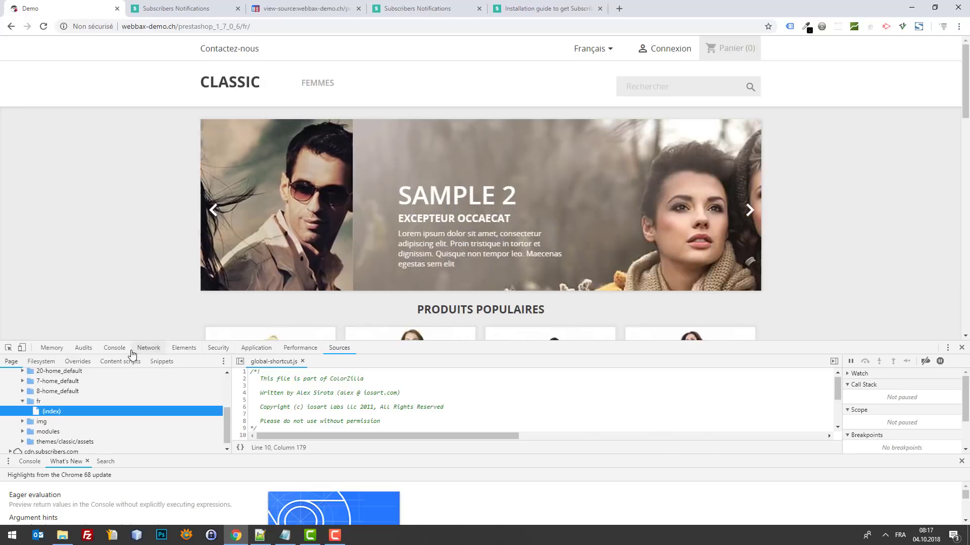
drag(575, 342, 555, 253)
Step: Clear all the shop's stored site data from Application > Clear storage and close DevTools
click(256, 261)
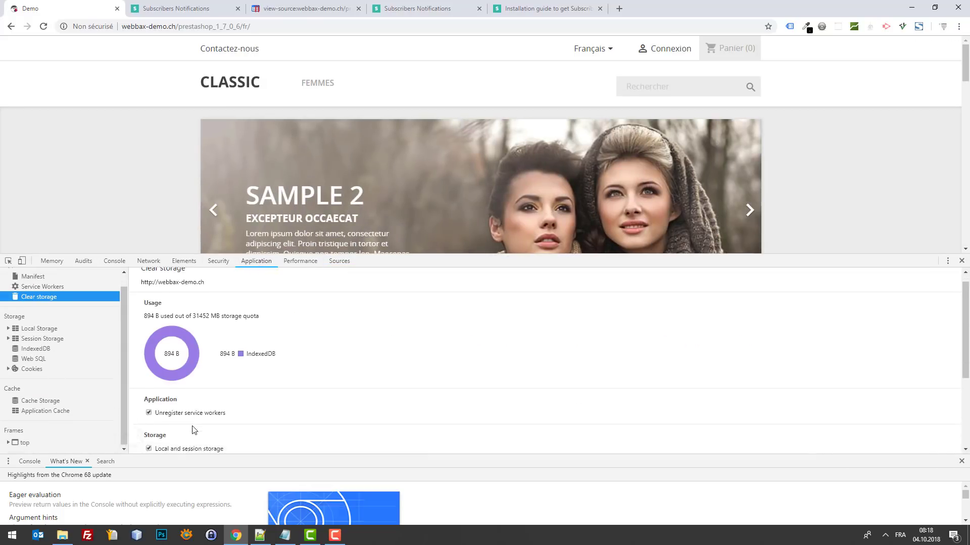
scroll(194, 430, down, 3)
click(172, 440)
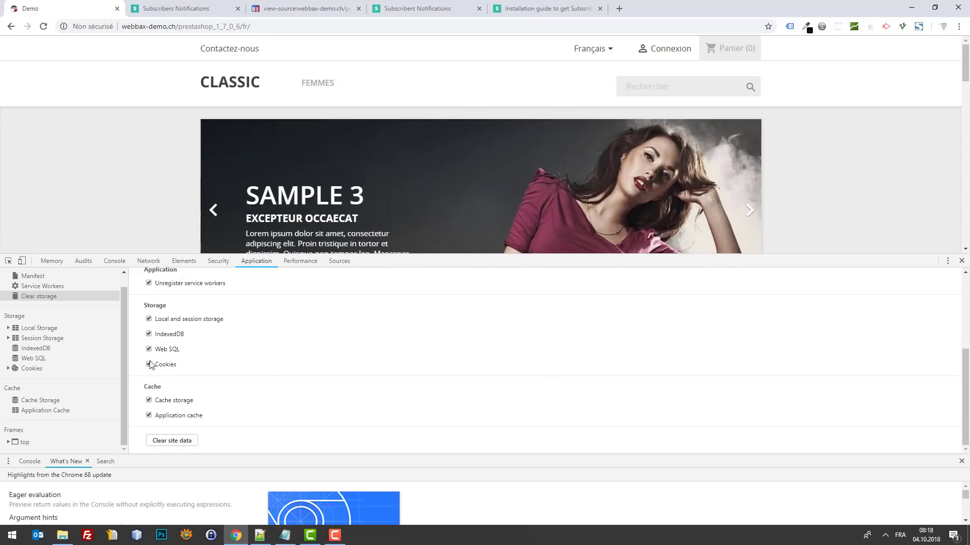
scroll(35, 300, up, 1)
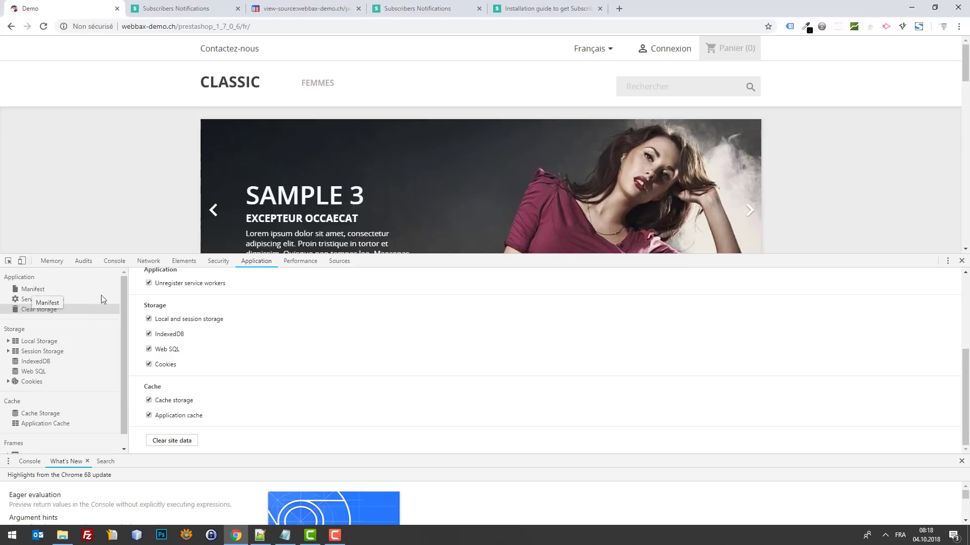
click(962, 261)
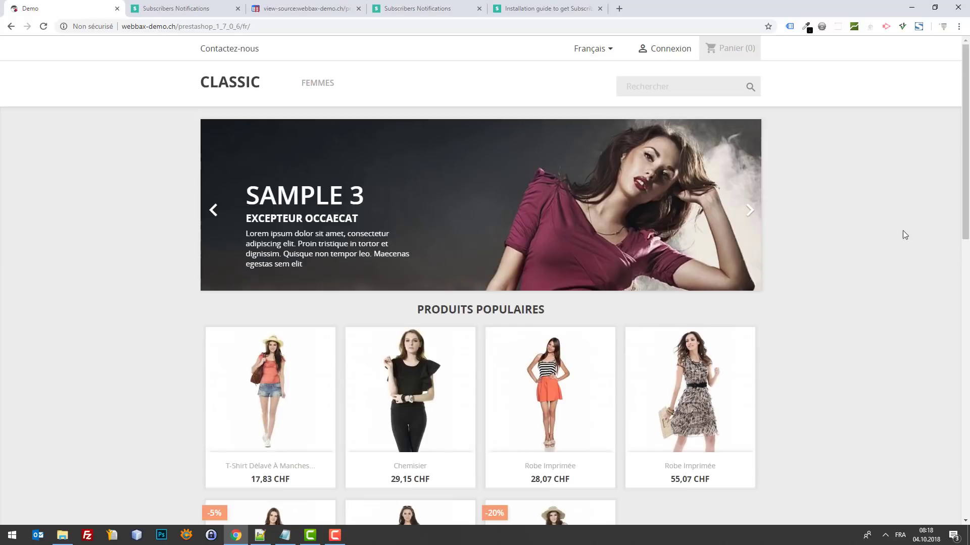
Step: Reload the storefront to bring up the opt-in pop-up, close DevTools, and return to Prompt Settings
key(F5)
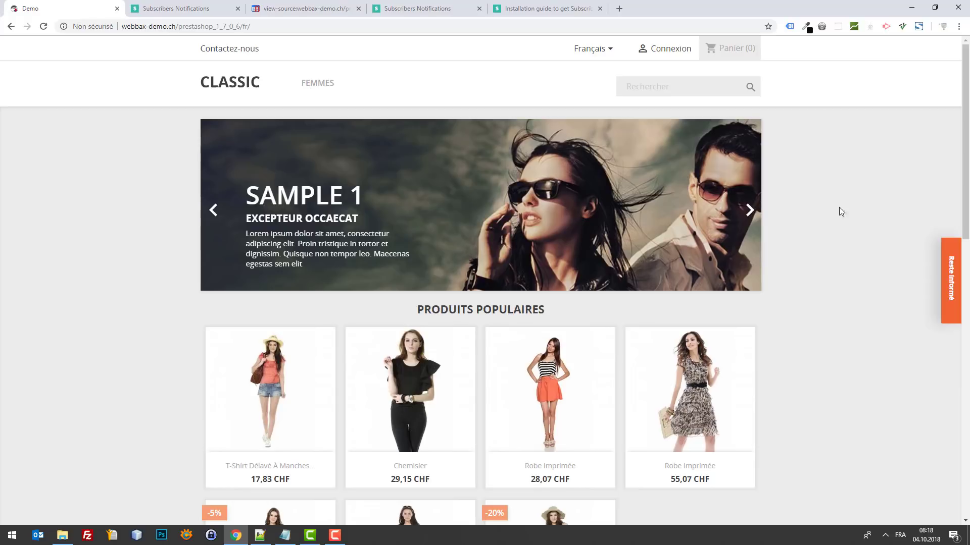
key(F12)
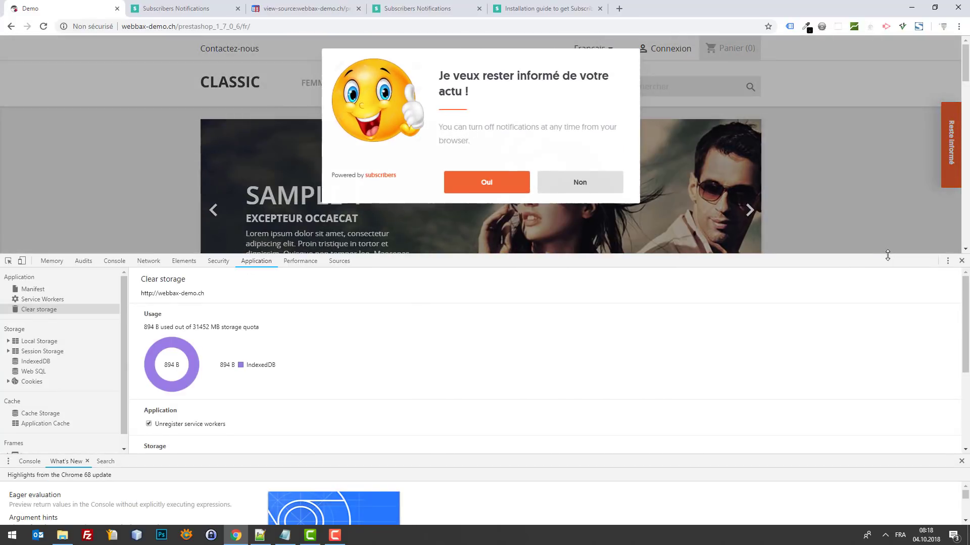
drag(888, 255, 901, 362)
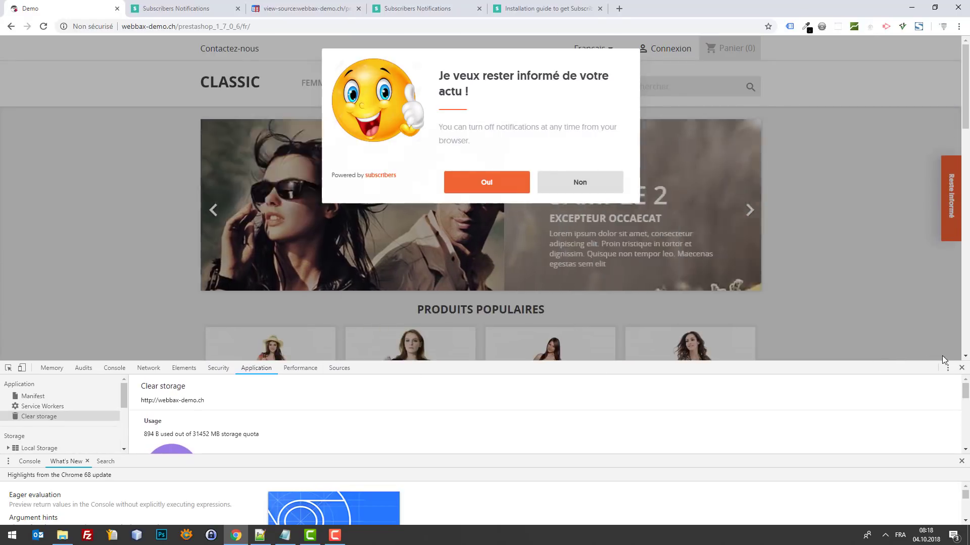
click(961, 368)
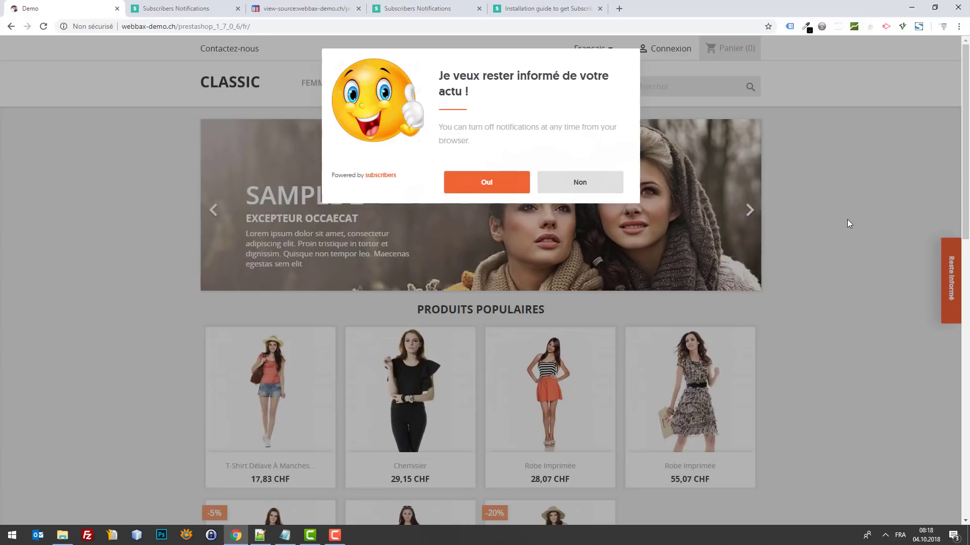
click(170, 6)
scroll(438, 253, down, 6)
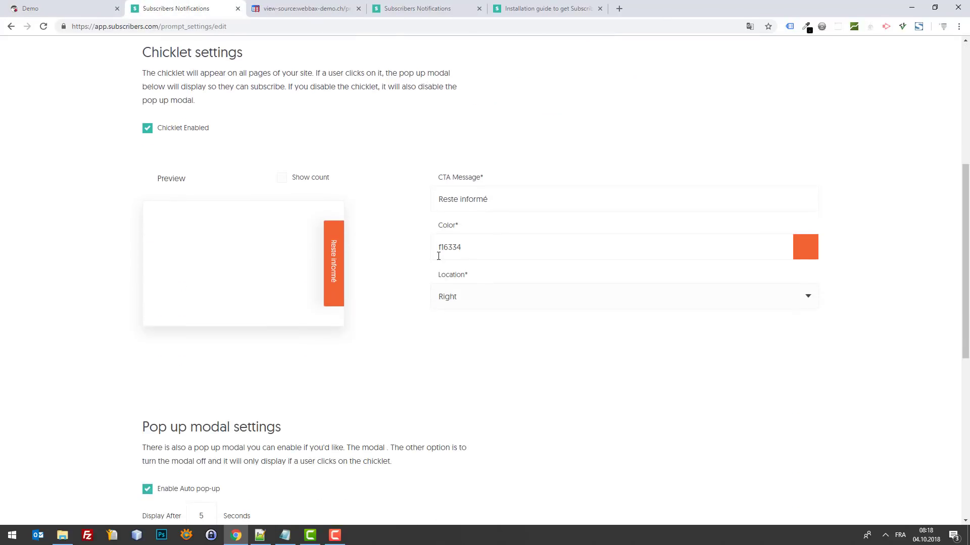
scroll(448, 256, down, 5)
scroll(393, 224, up, 4)
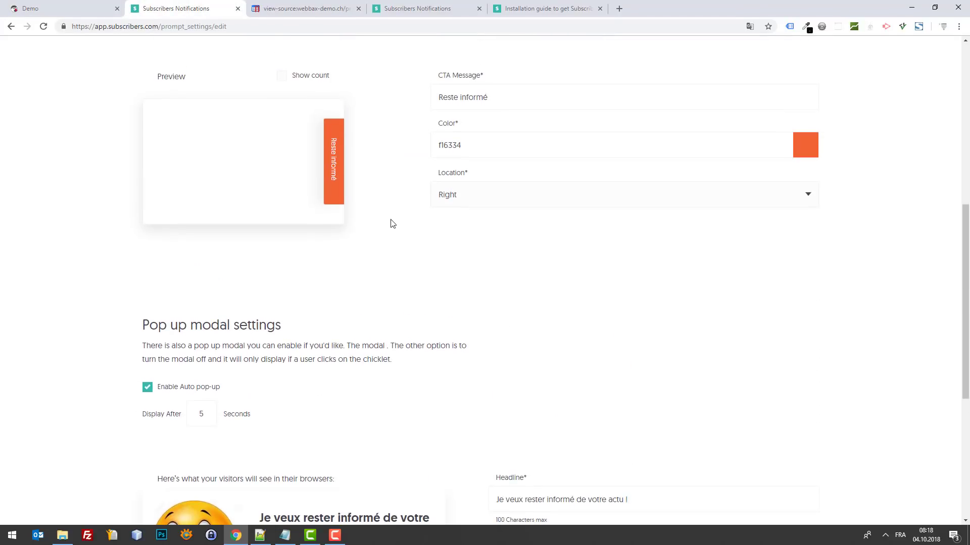
scroll(373, 222, down, 2)
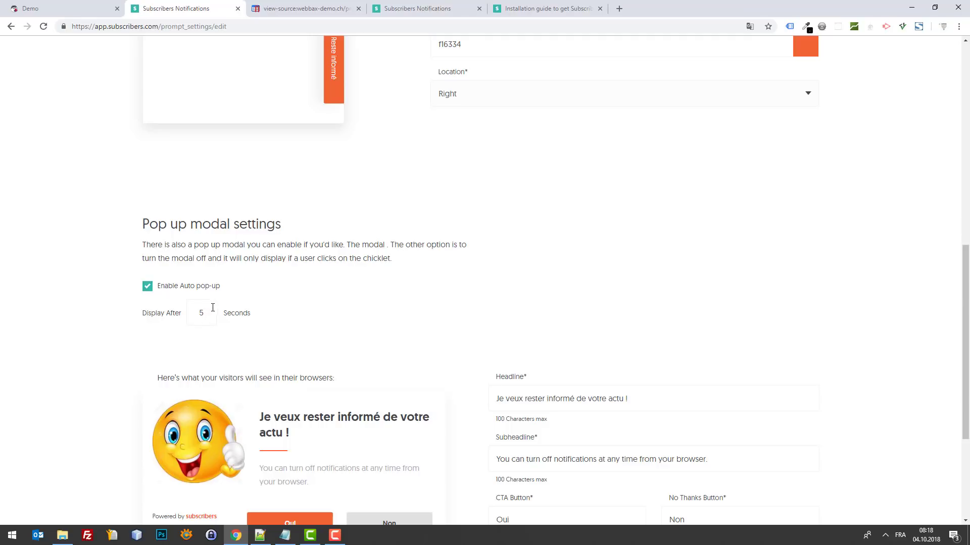
click(11, 5)
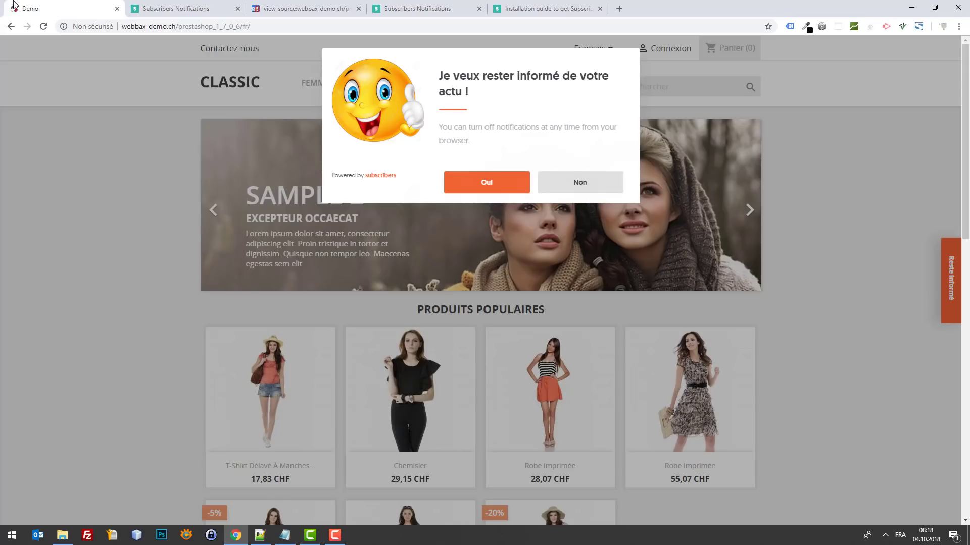
click(164, 6)
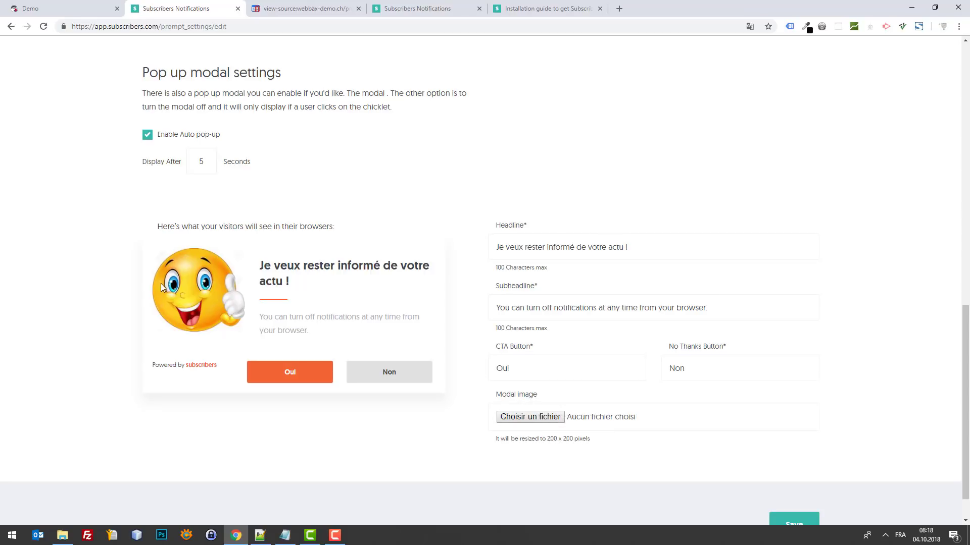
scroll(536, 356, down, 1)
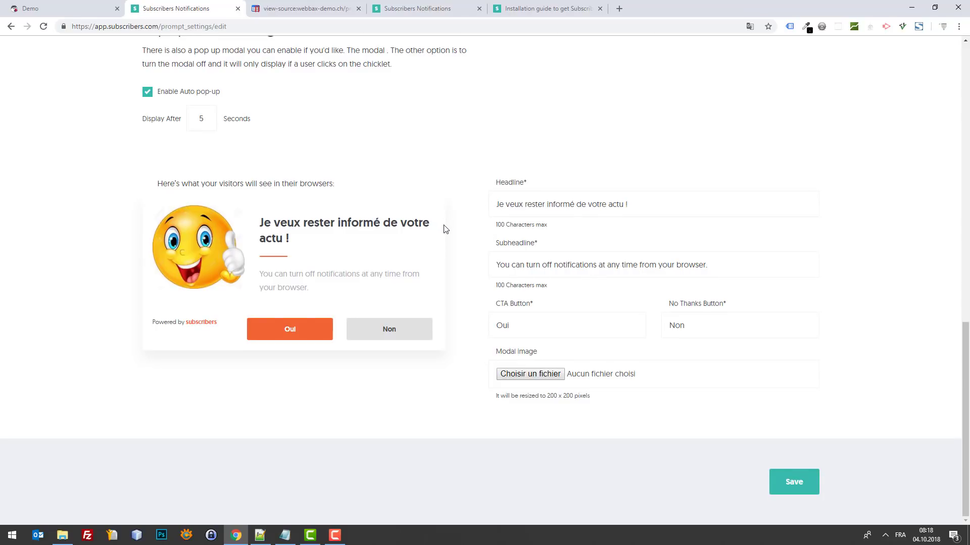
Step: Replace the subheadline with 'Pouvons-nous vous envoyer des notifications ? … intéressantes à vous dire.'
click(627, 265)
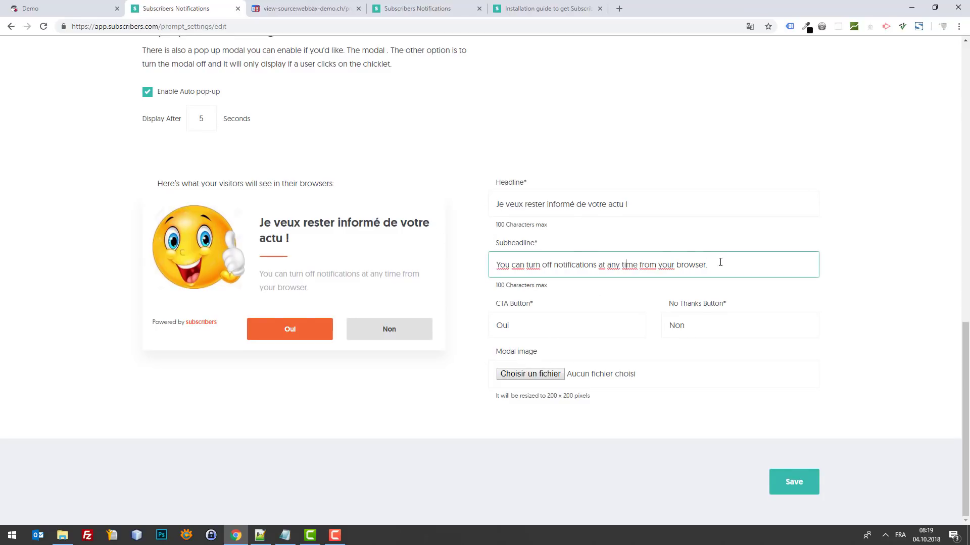
key(ctrl+a)
text(M)
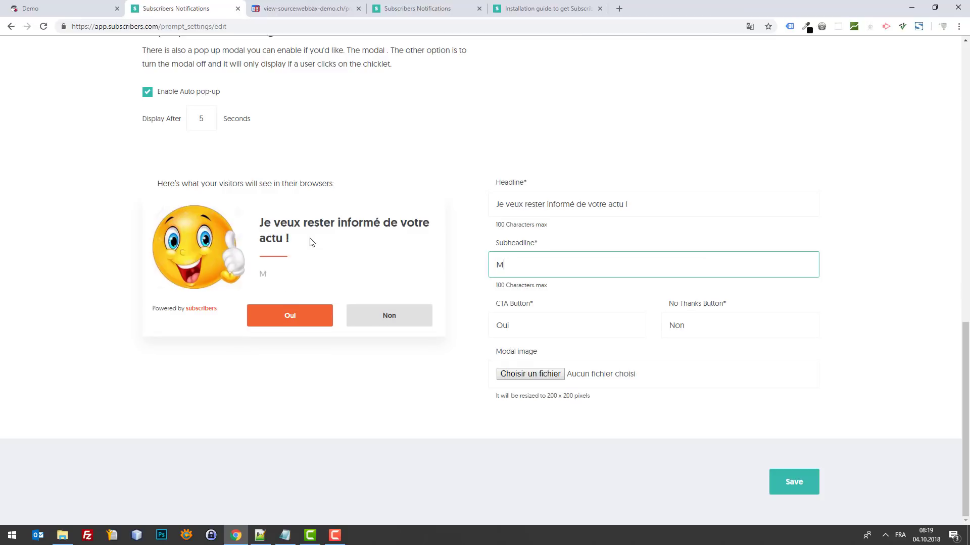
text(ous pouve)
key(ctrl+a)
text(Pouvons nous)
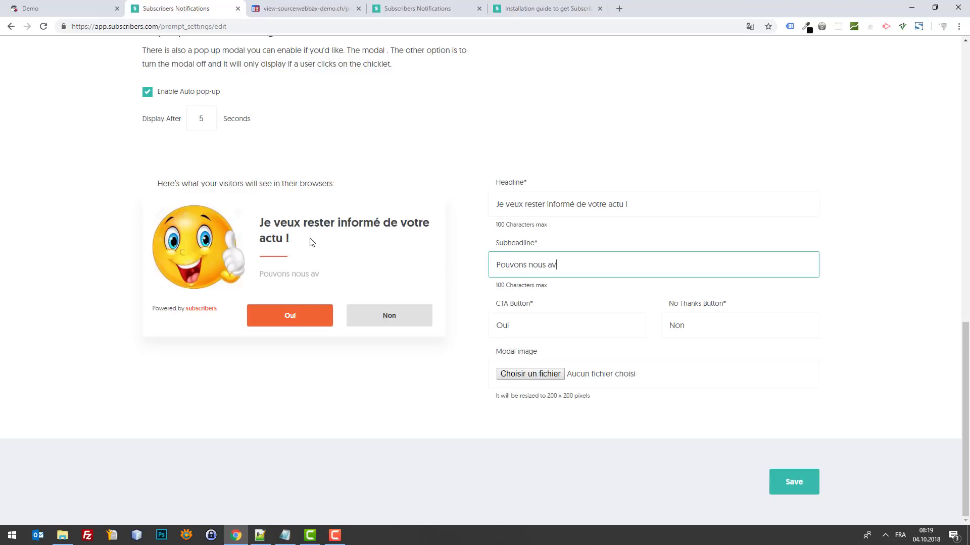
text(vous nous envoyer des notifications ?)
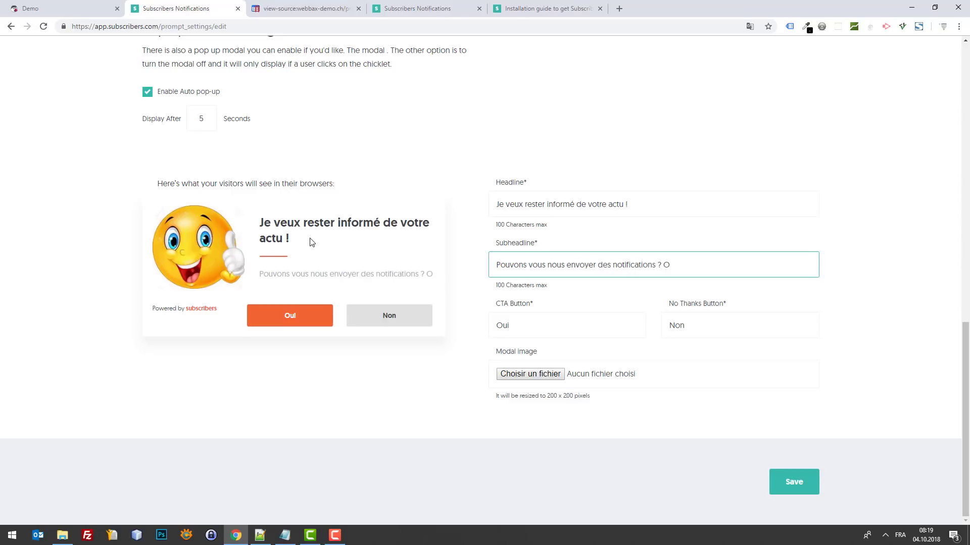
text( On dd)
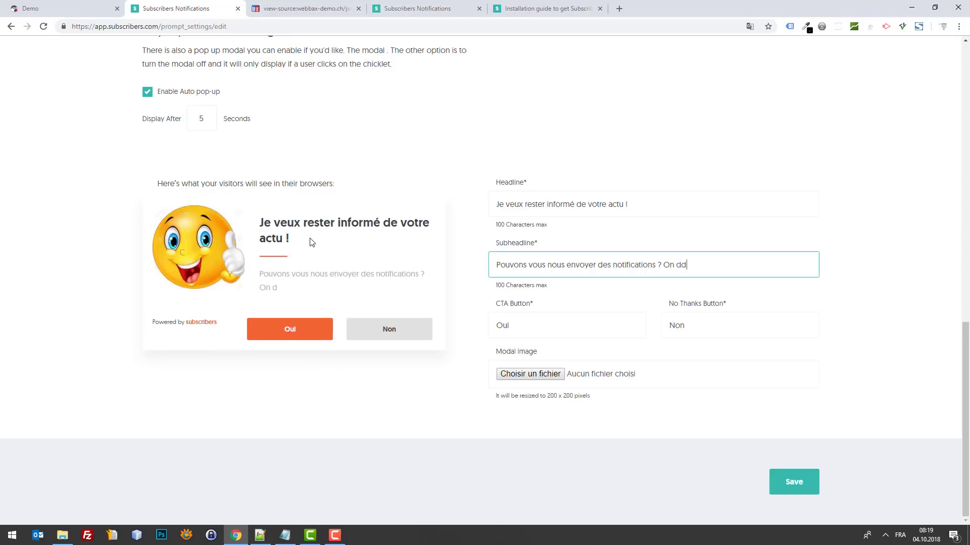
text(es choses intéressantes à vous dire.)
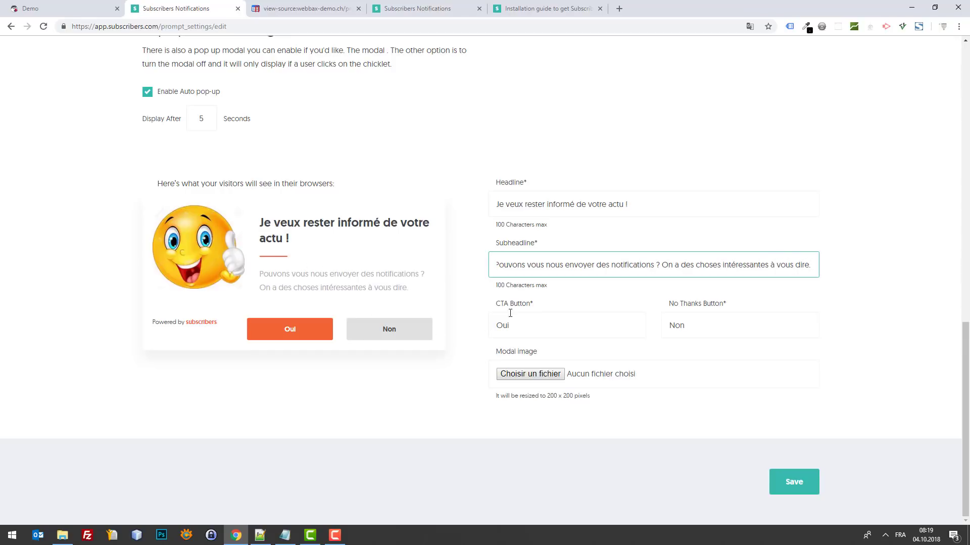
Step: Label the CTA button 'Trop bien !' and the No Thanks button 'Non merci !'
click(580, 329)
key(ctrl+a)
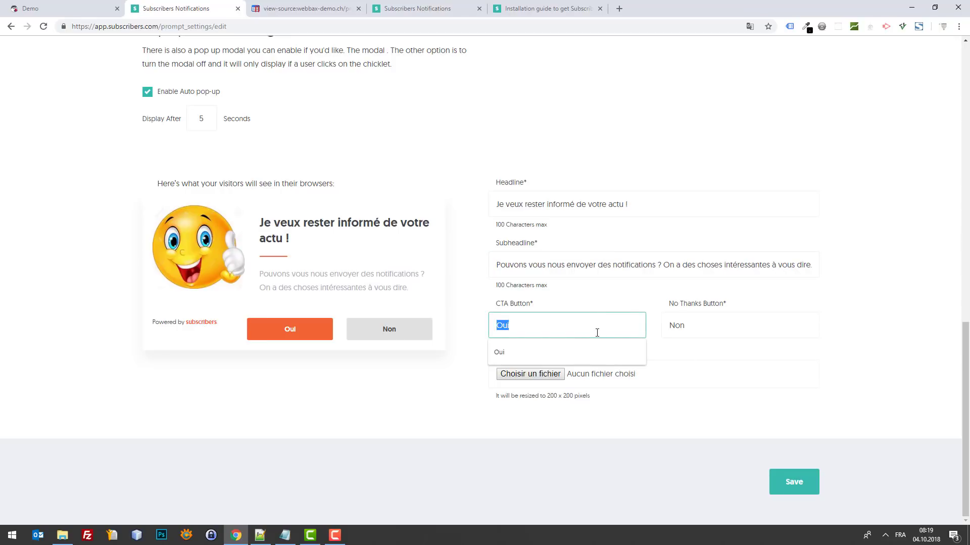
text(Trop bien !)
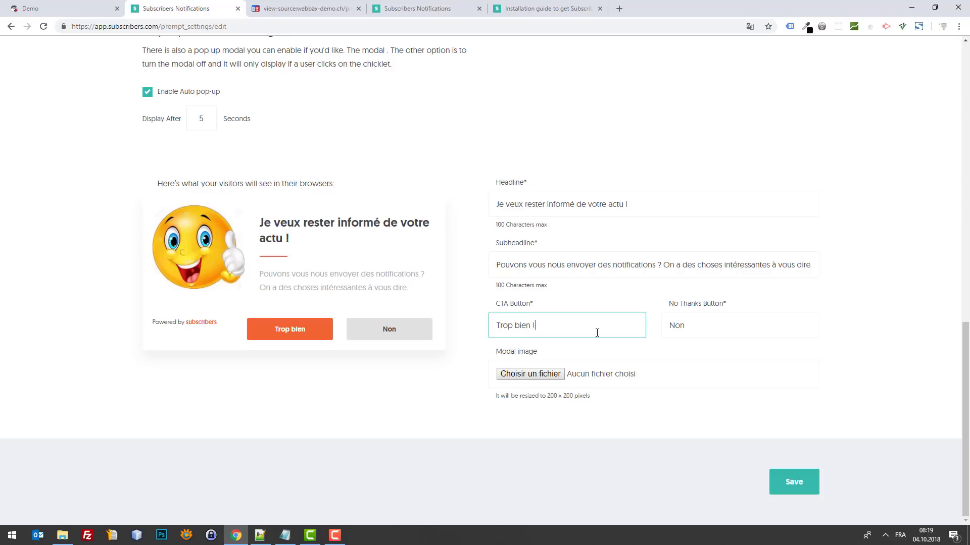
key(Tab)
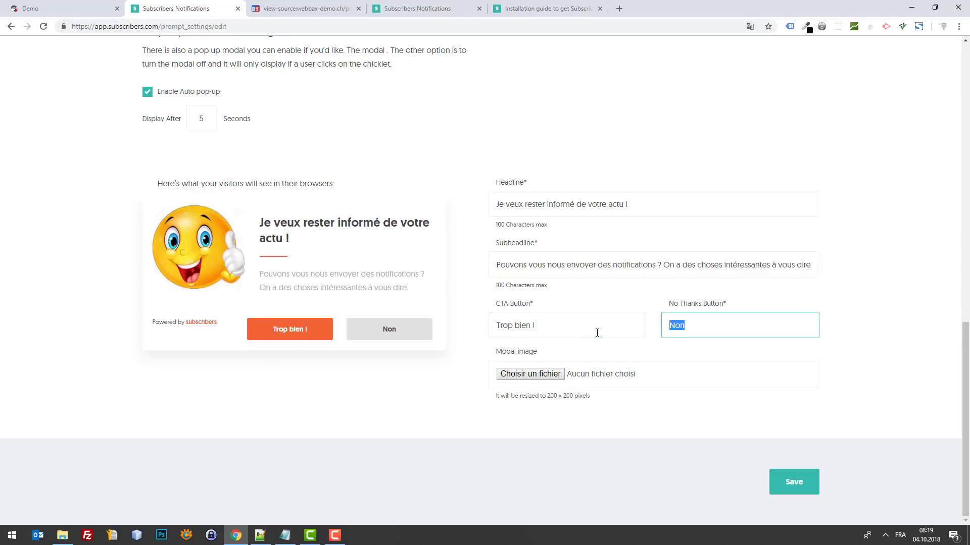
text(Non merci !)
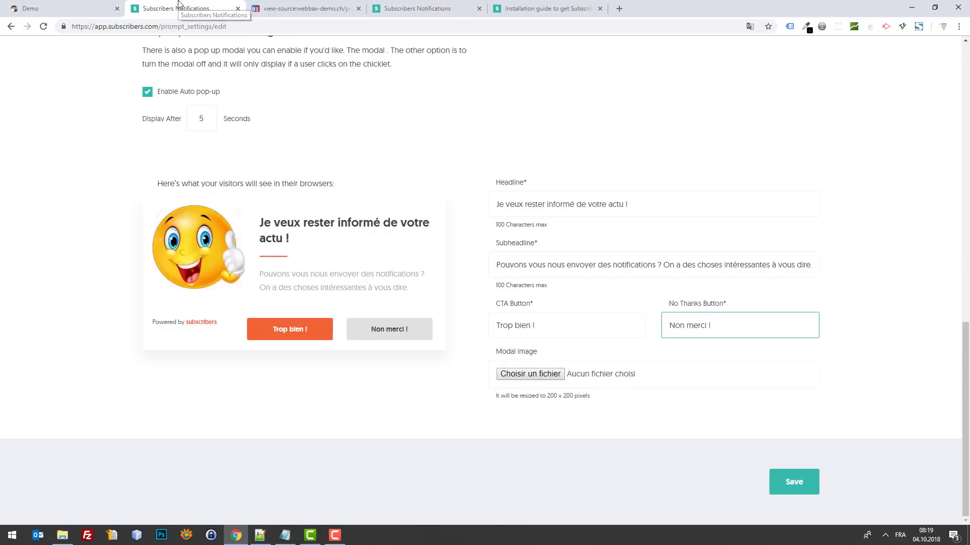
Step: Search Google Images for 'happy' after a first search for 'funny' on google.com
key(ctrl+t)
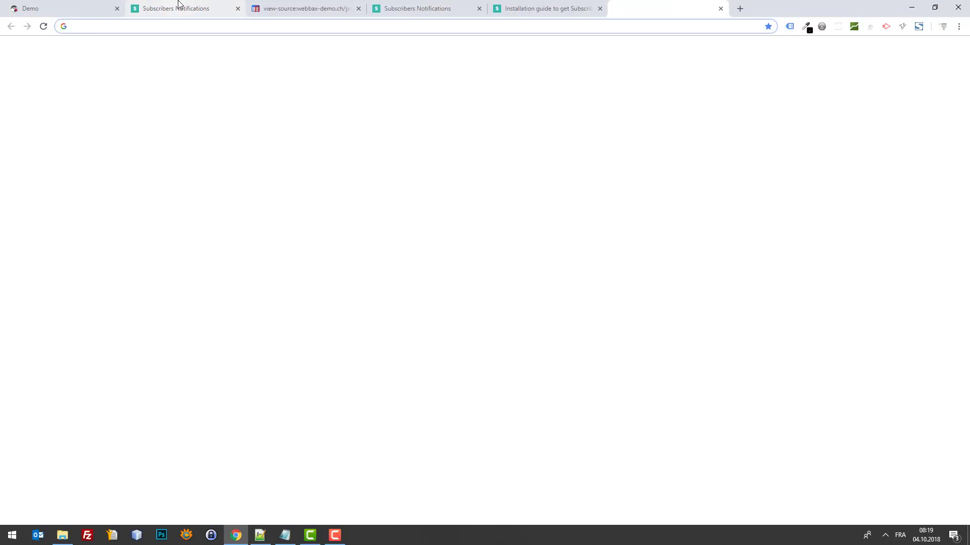
text(googleé.c)
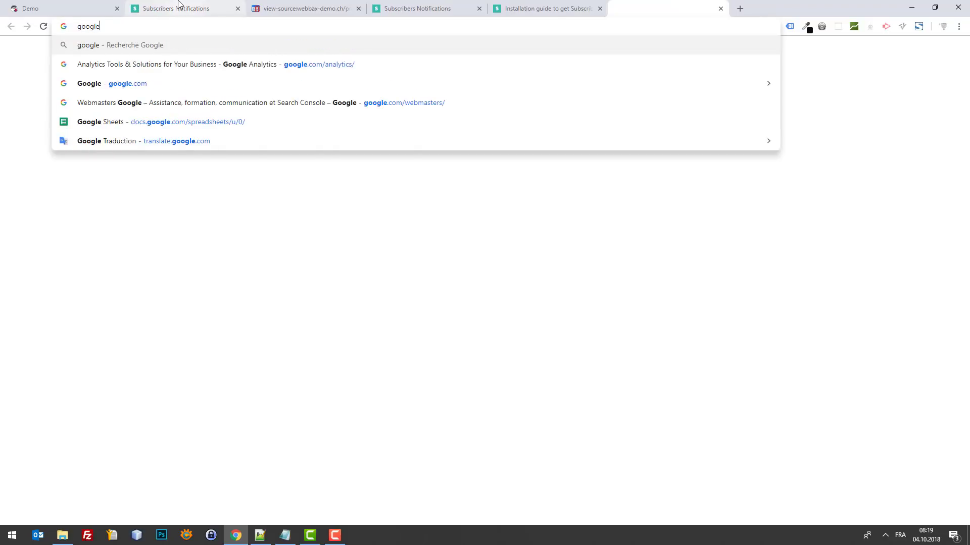
key(BackSpace)
key(BackSpace)
key(BackSpace)
text(.com)
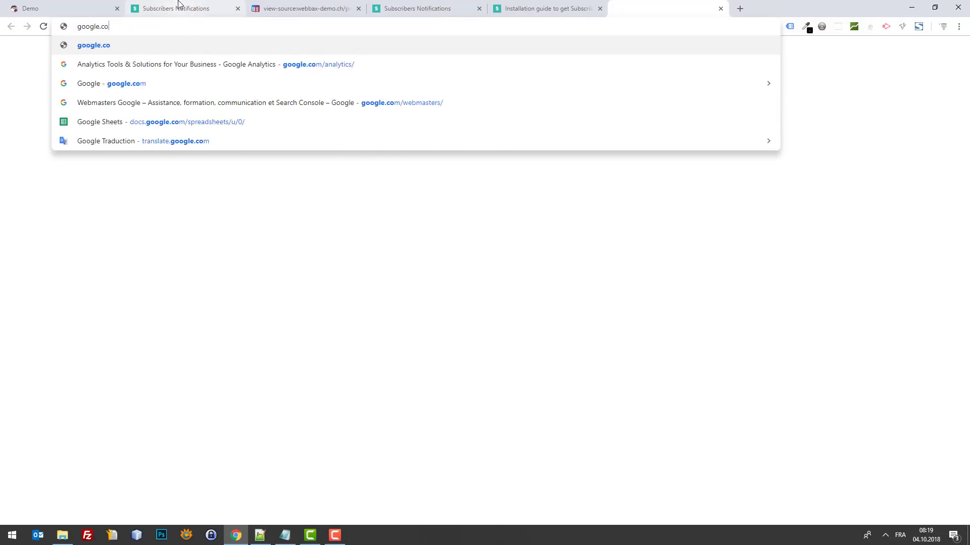
key(Return)
text(f)
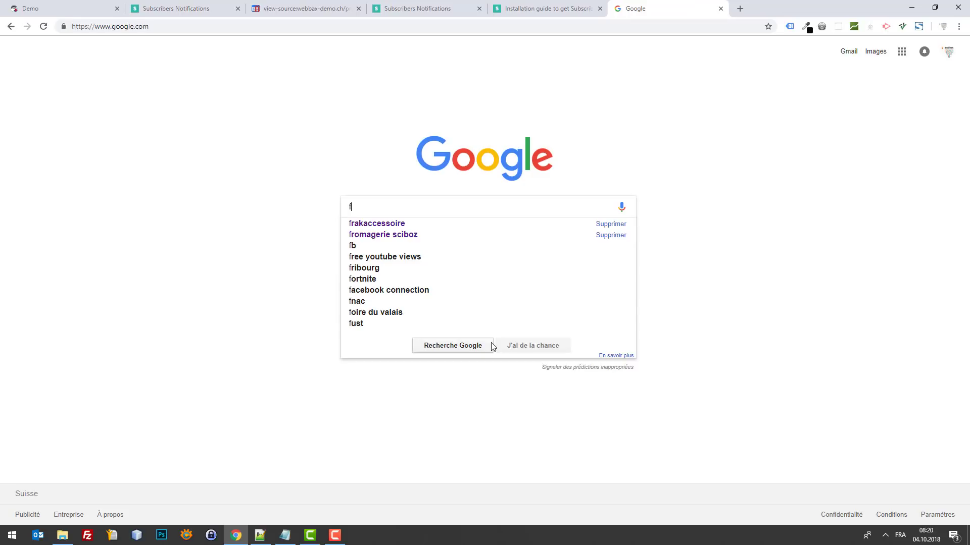
text(unny)
key(Return)
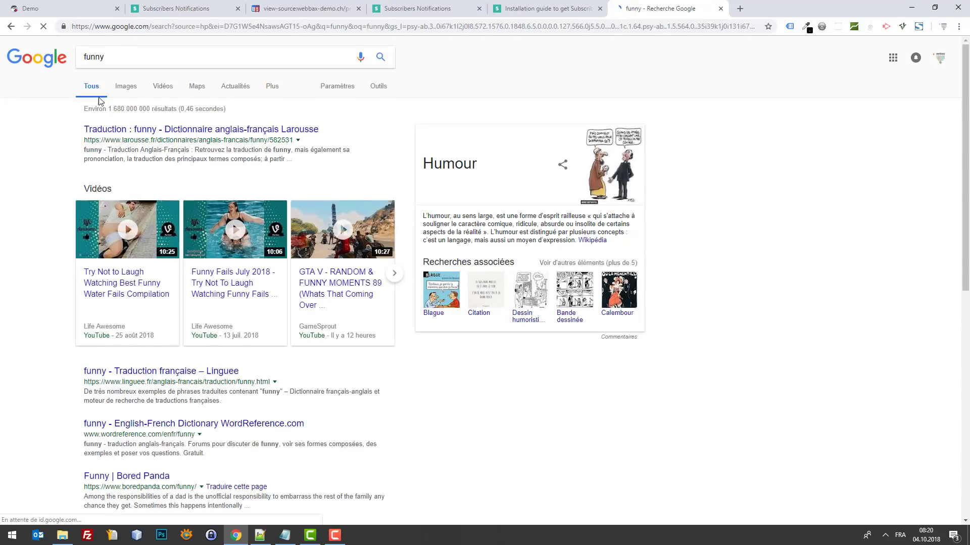
click(130, 87)
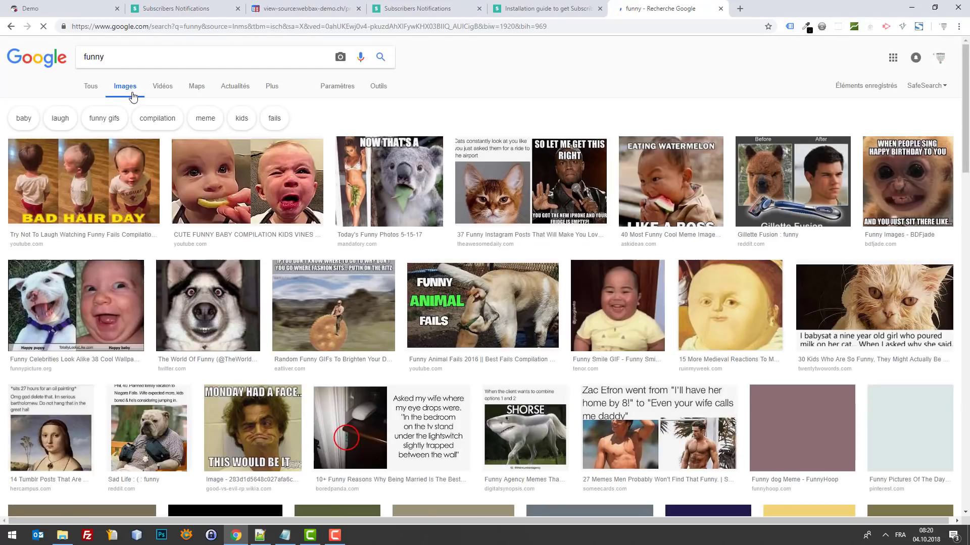
double_click(128, 50)
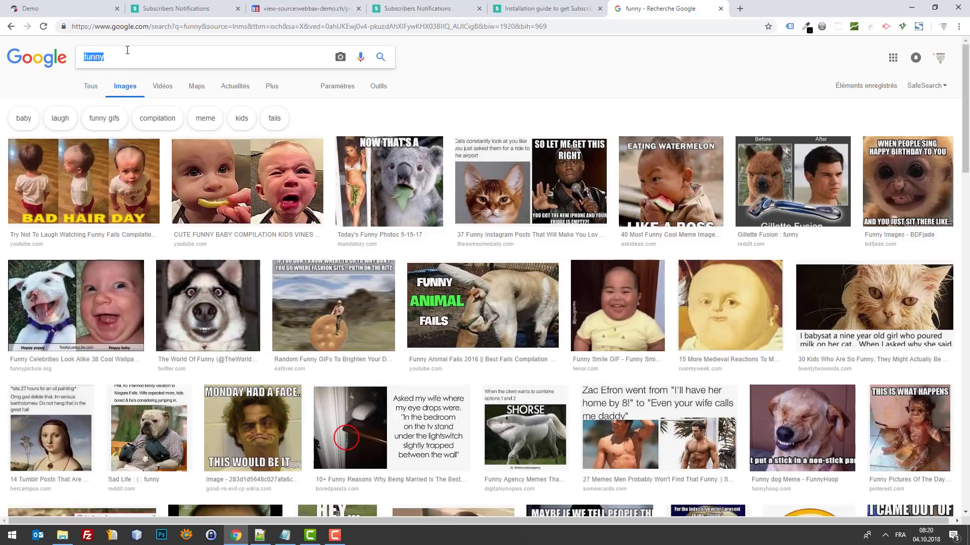
text(happy)
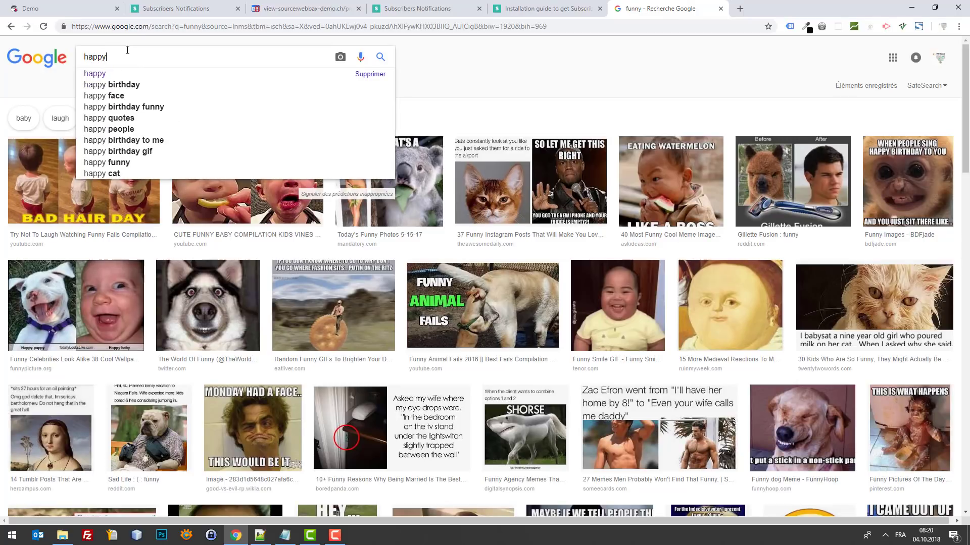
key(Return)
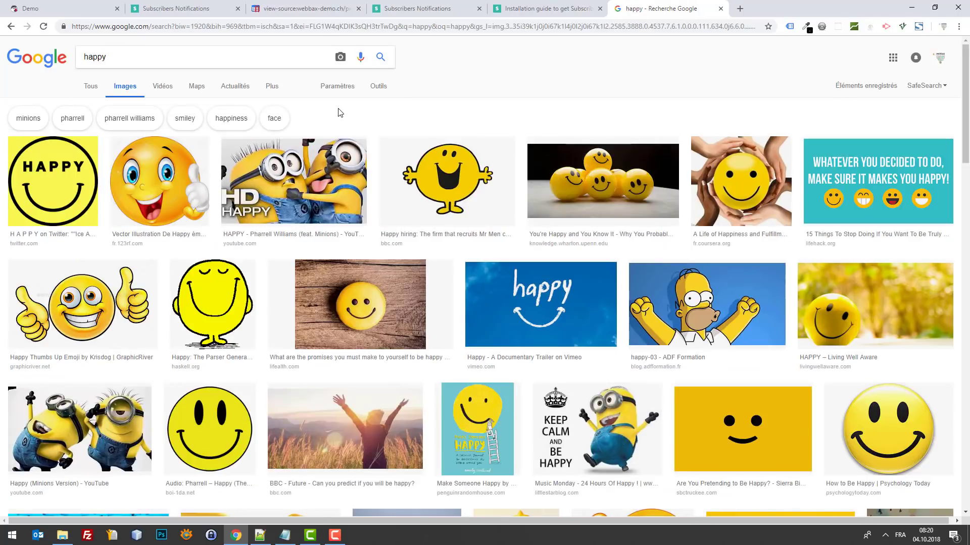
Step: Save the wooden smiley image to the desktop as commitments-to-make-if-you-want-to-be-happy.jpg
click(362, 306)
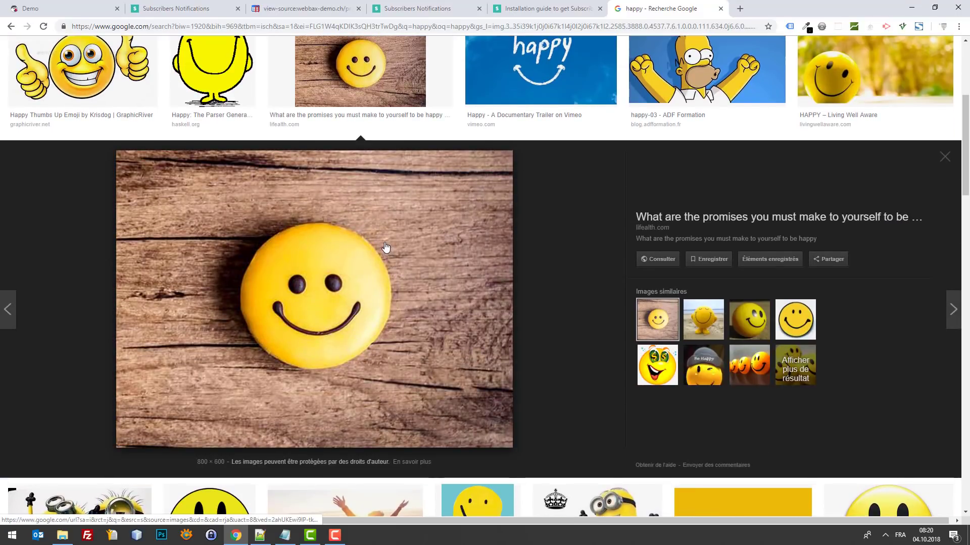
right_click(383, 242)
click(449, 335)
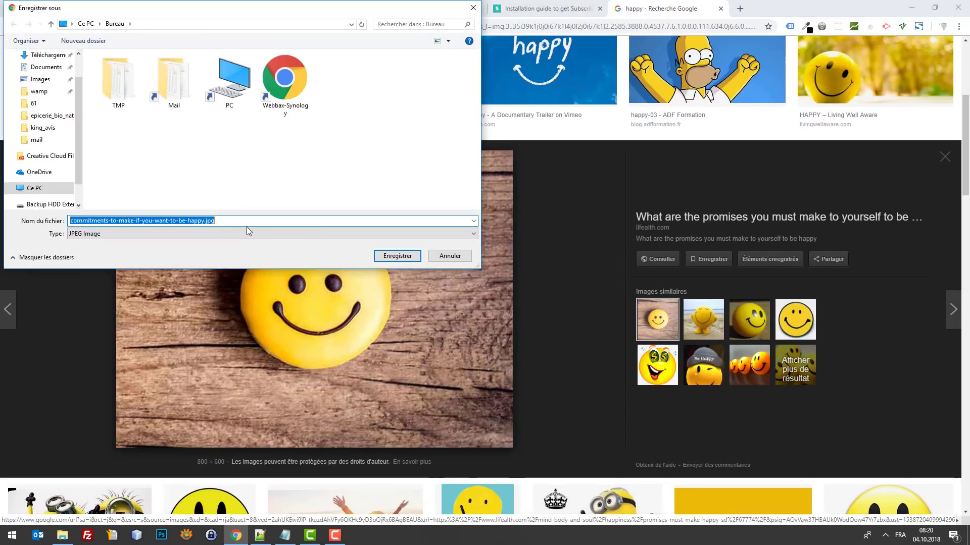
click(398, 257)
click(60, 8)
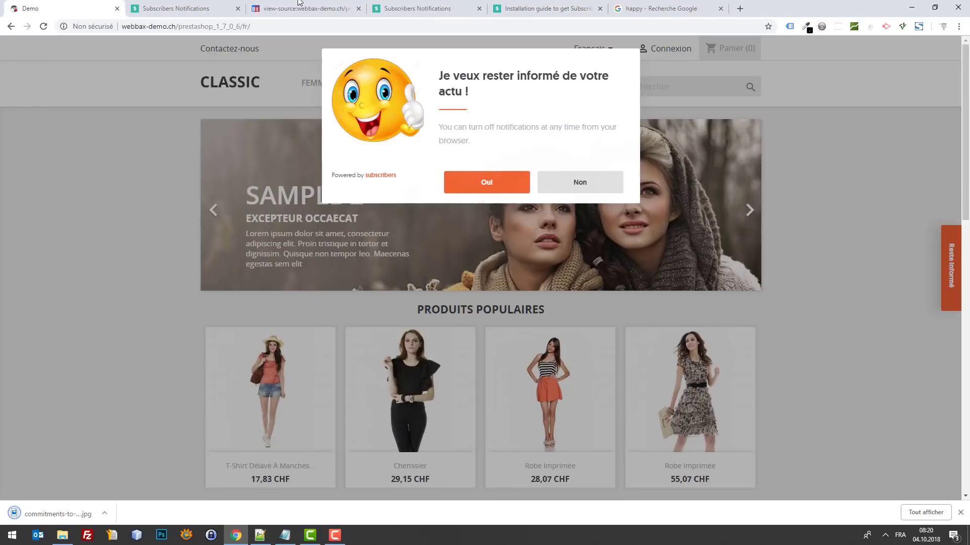
Step: Swap the pop-up's modal image for the downloaded smiley jpg and save the prompt settings
click(200, 6)
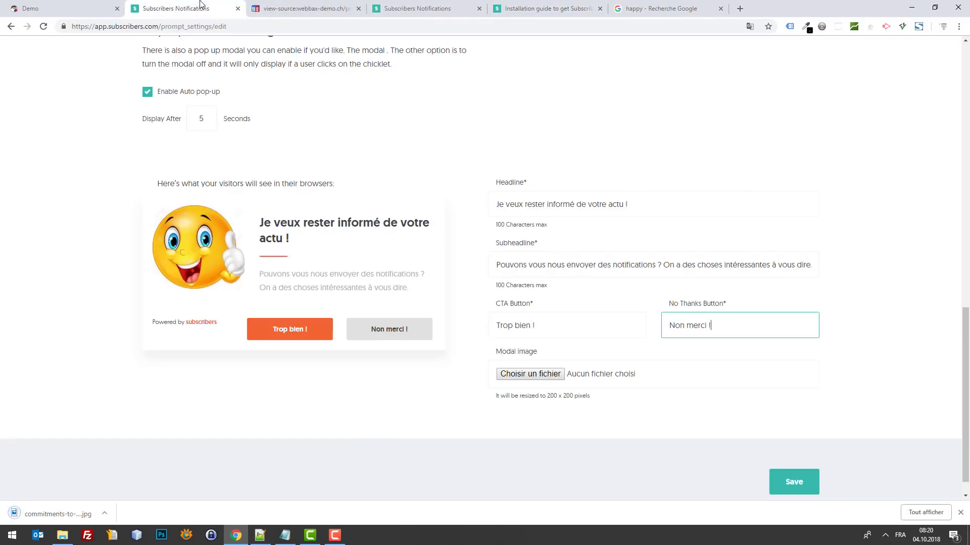
click(525, 373)
double_click(157, 108)
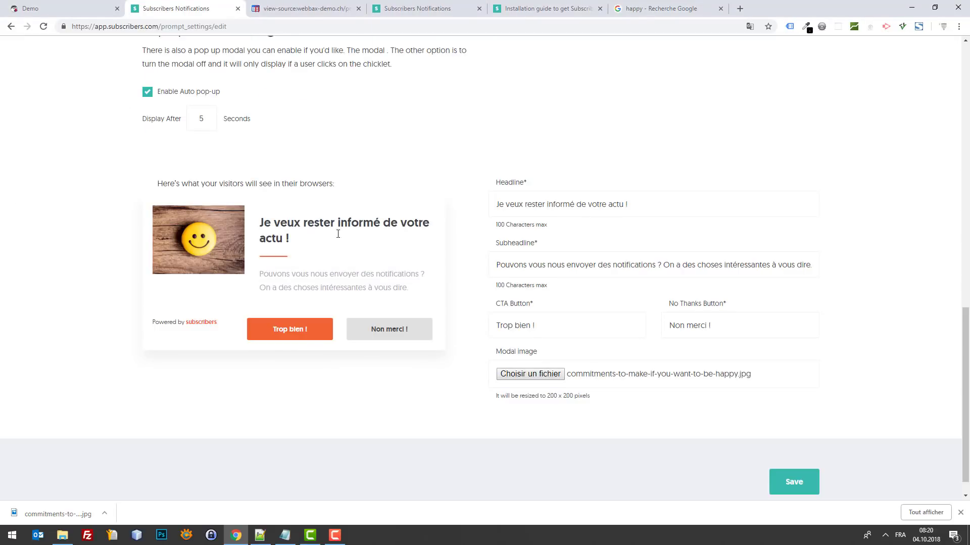
click(795, 492)
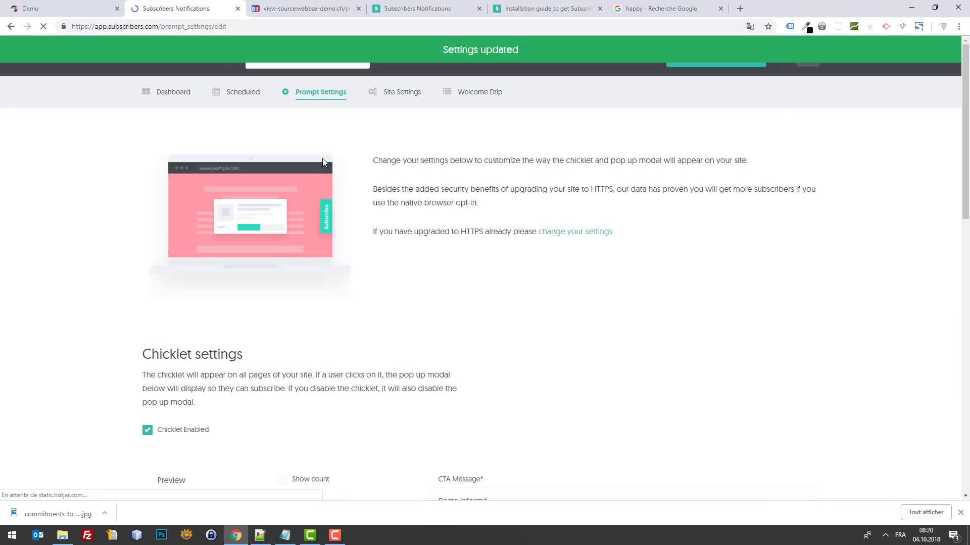
Step: Set the chicklet location to Bottom
scroll(682, 253, down, 7)
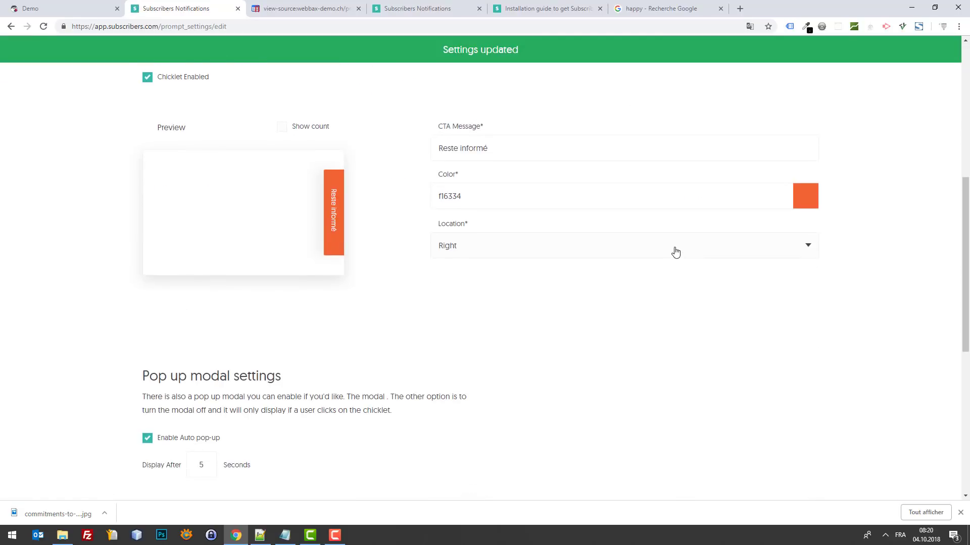
scroll(674, 249, up, 1)
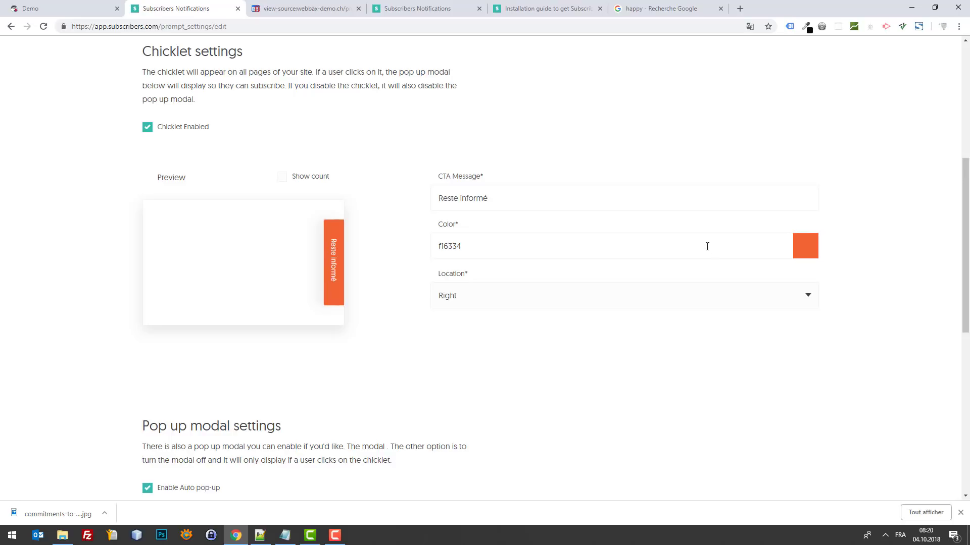
click(774, 303)
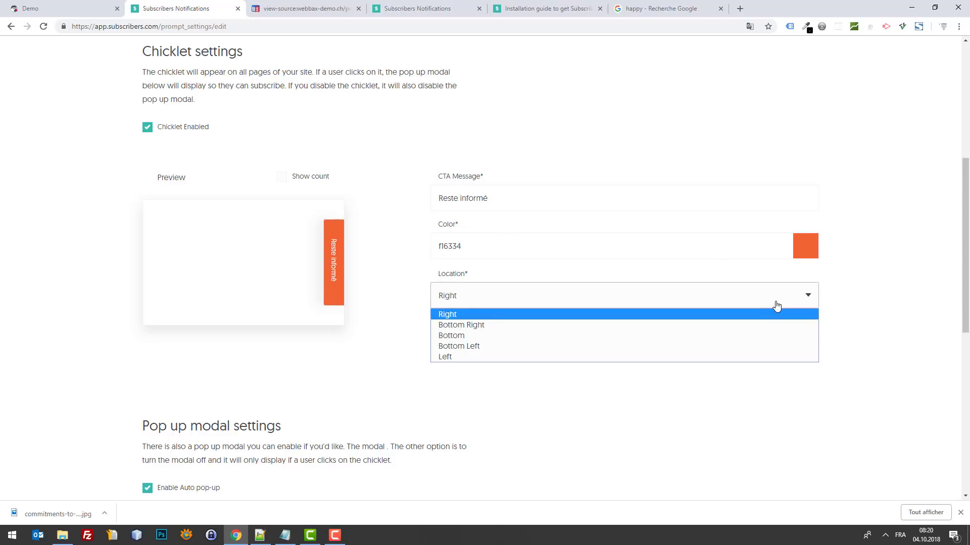
click(708, 334)
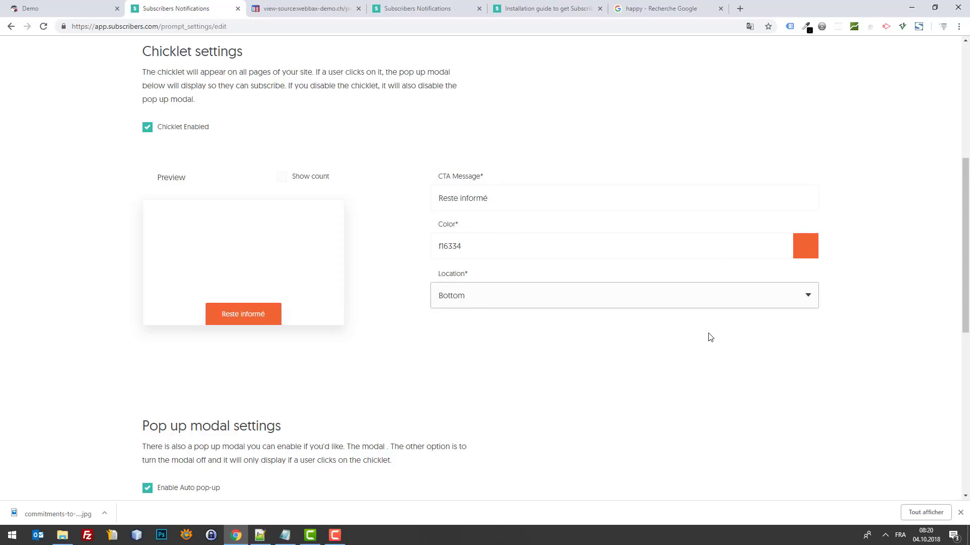
triple_click(520, 199)
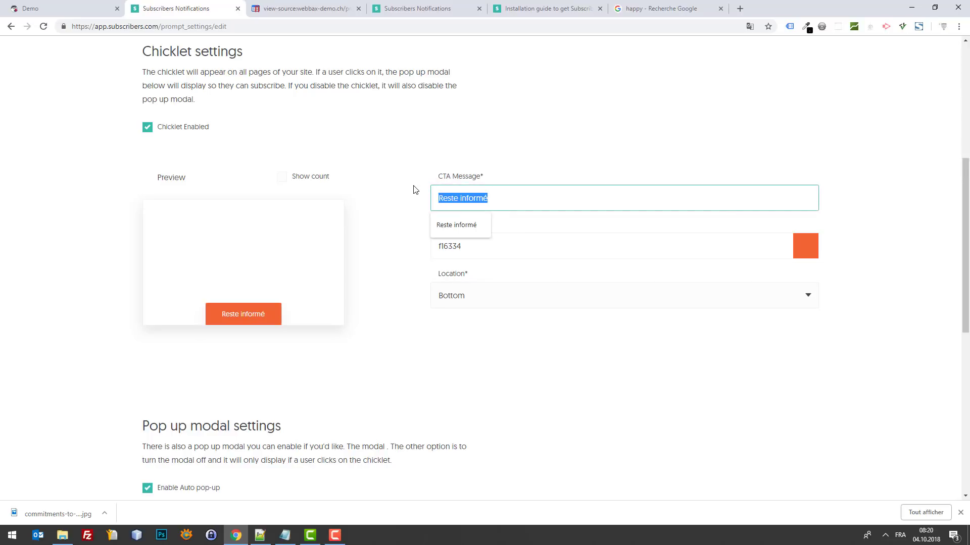
click(762, 366)
Step: Toggle the chicklet off and back on, then save the chicklet settings
scroll(772, 354, up, 1)
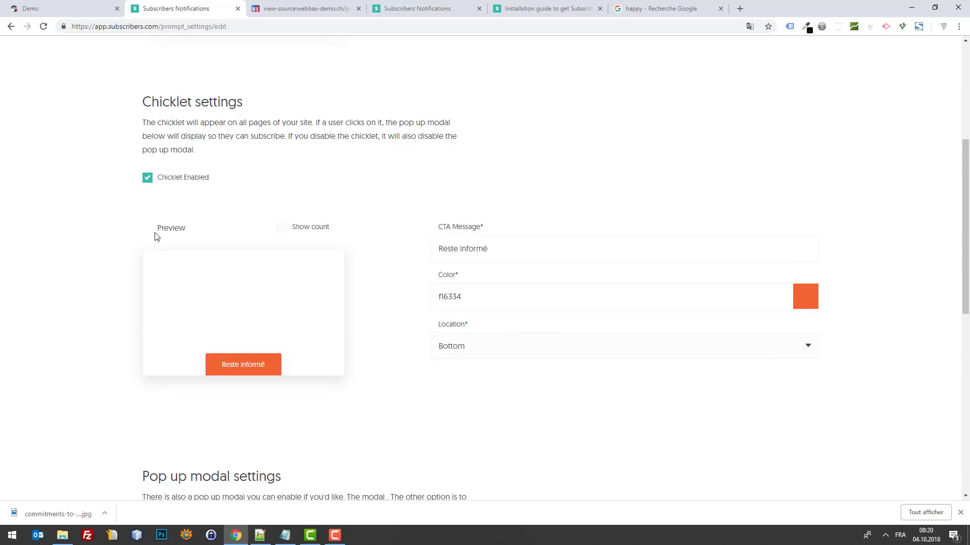
click(147, 178)
scroll(228, 225, up, 2)
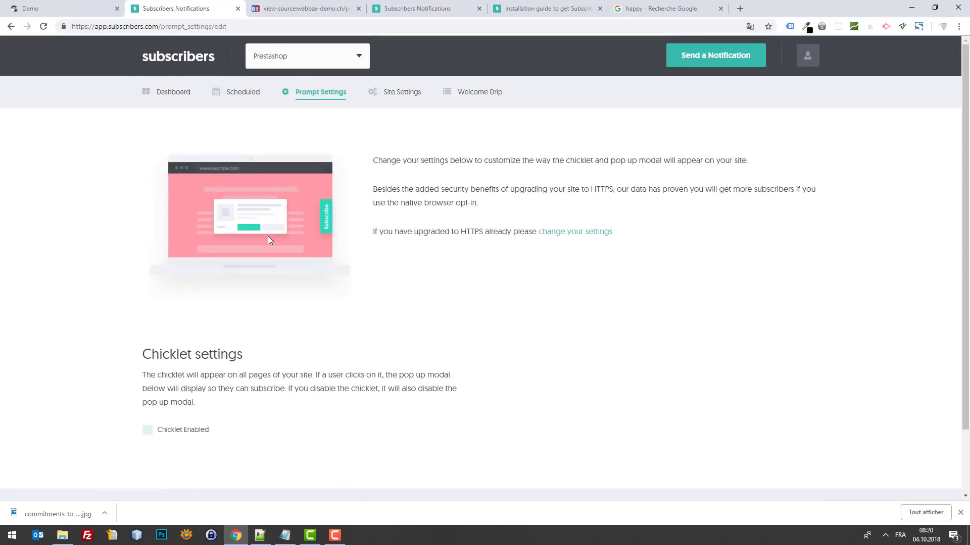
scroll(267, 235, down, 2)
click(149, 357)
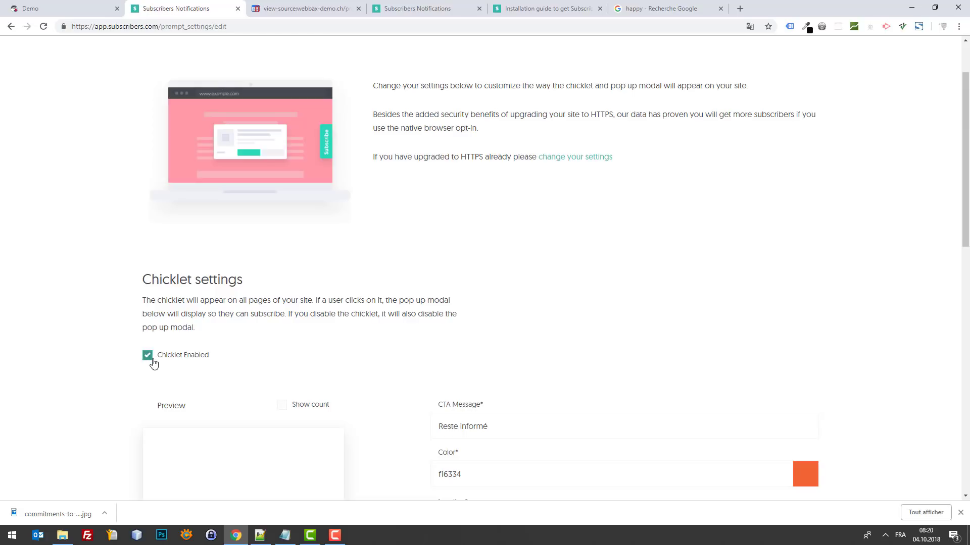
scroll(739, 378, down, 9)
scroll(833, 360, up, 4)
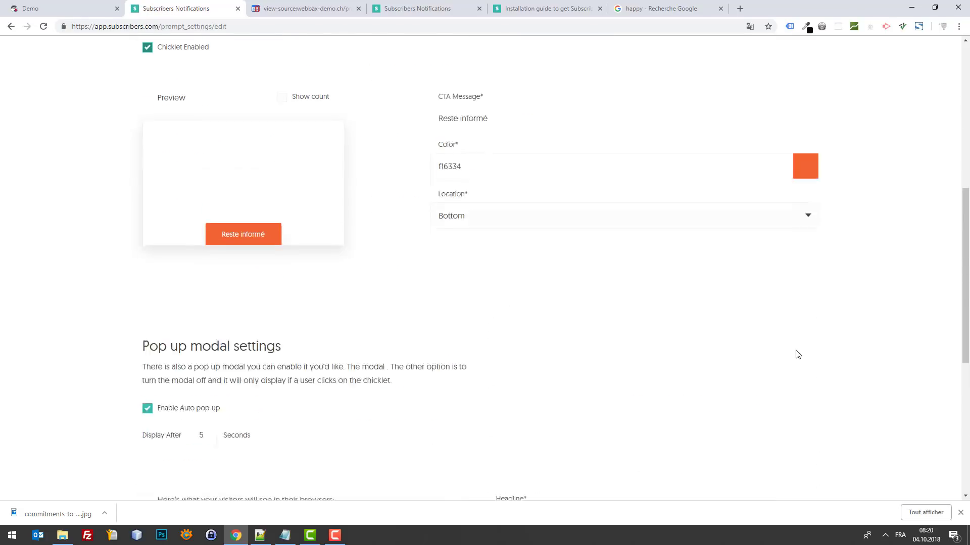
scroll(797, 354, down, 6)
click(800, 460)
click(50, 7)
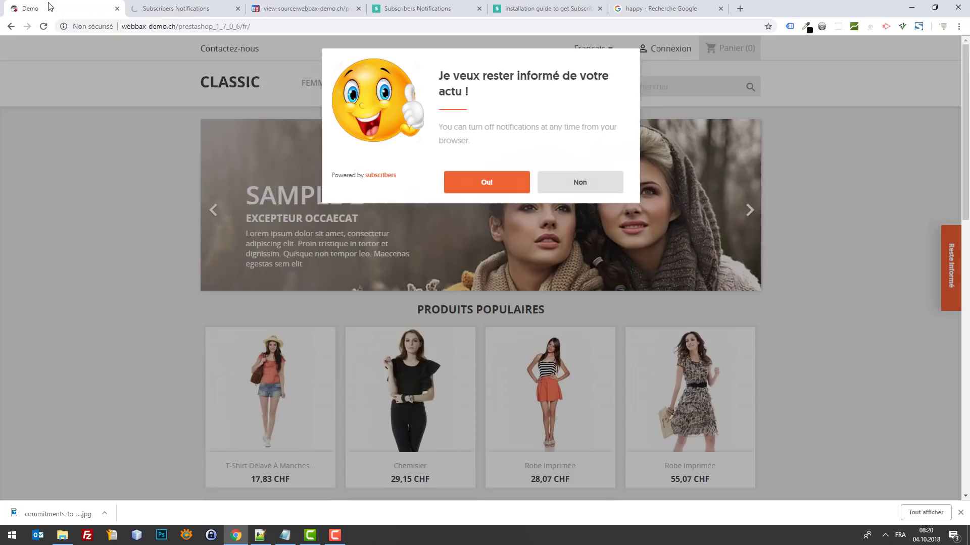
Step: Close the shop pop-up, clear the storefront's site data in DevTools, and reload with F5
click(99, 107)
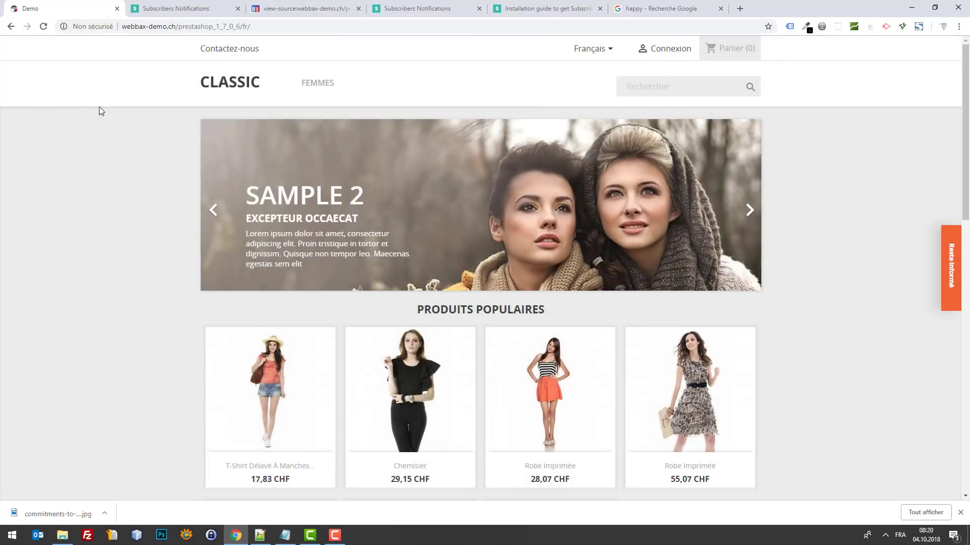
key(F12)
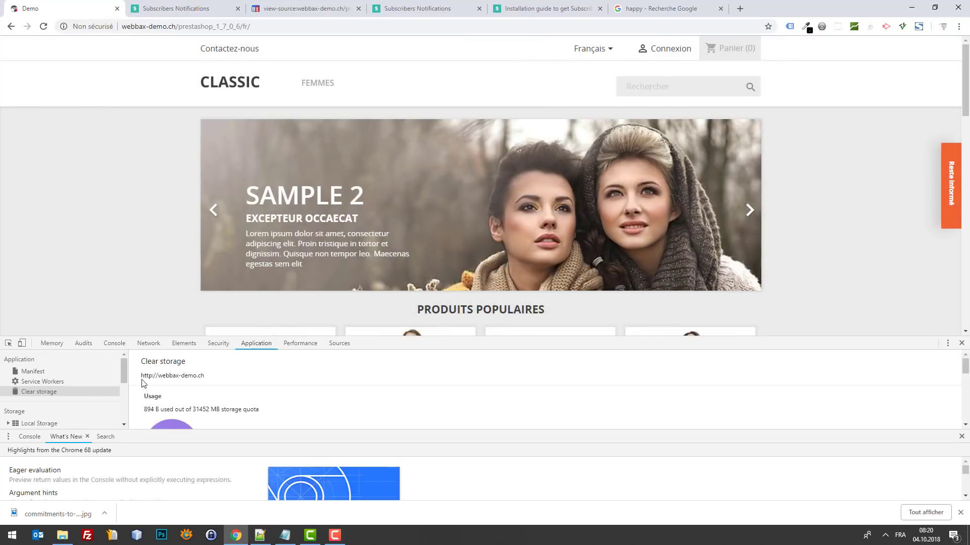
drag(508, 342, 364, 256)
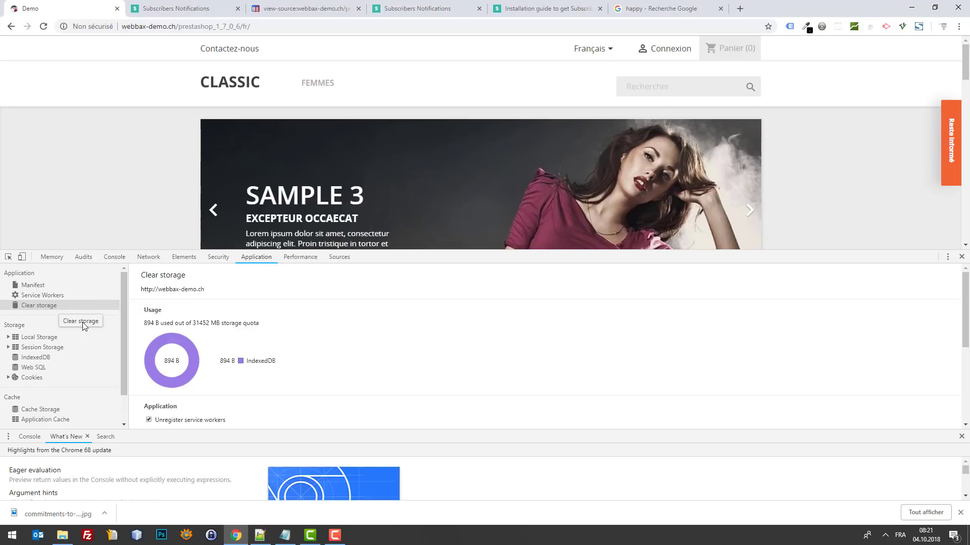
scroll(88, 356, down, 1)
scroll(52, 425, up, 1)
scroll(222, 409, down, 5)
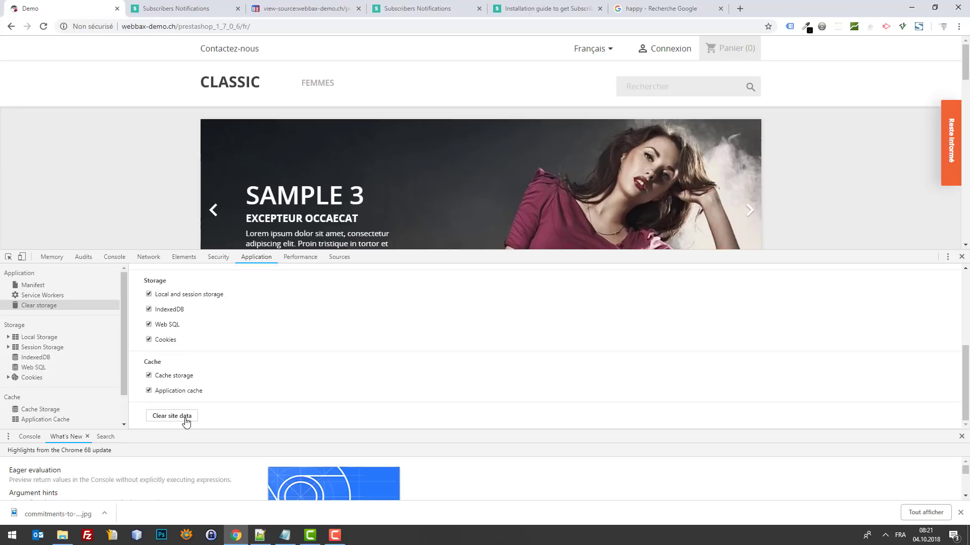
click(185, 421)
click(961, 257)
key(F5)
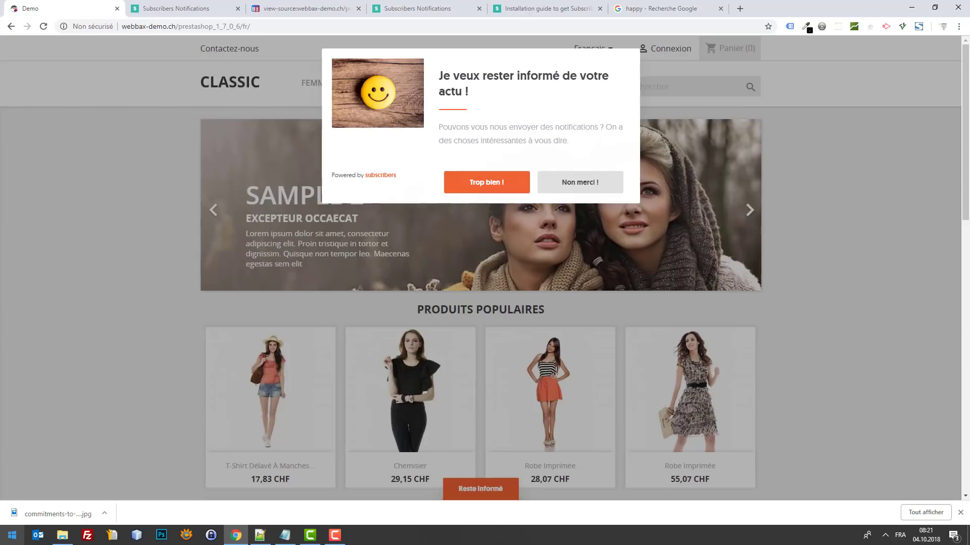
Step: Launch Firefox from the Start menu search, then return to Chrome
click(12, 535)
text(fire)
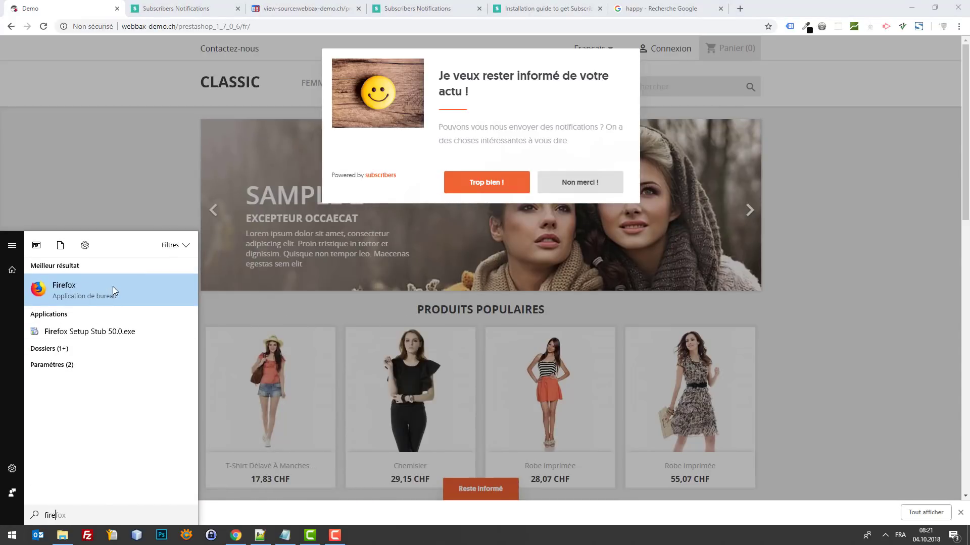
click(113, 287)
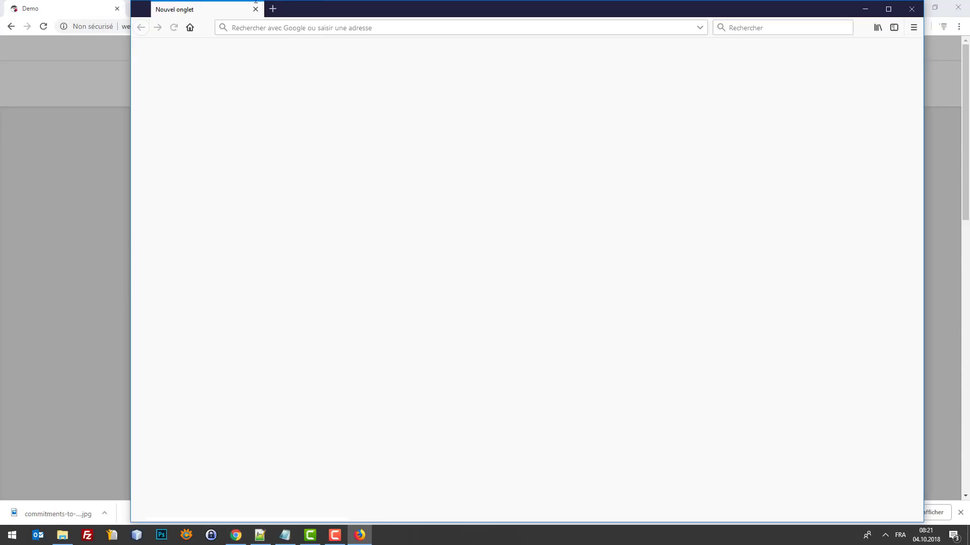
click(86, 84)
Step: Review the subscriber statistics on the Subscribers dashboard
click(180, 9)
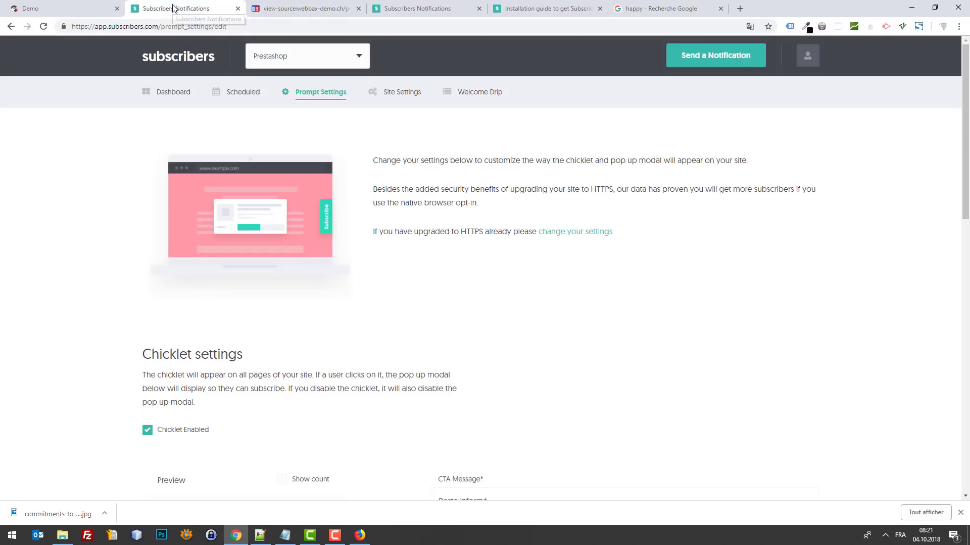
scroll(252, 217, down, 5)
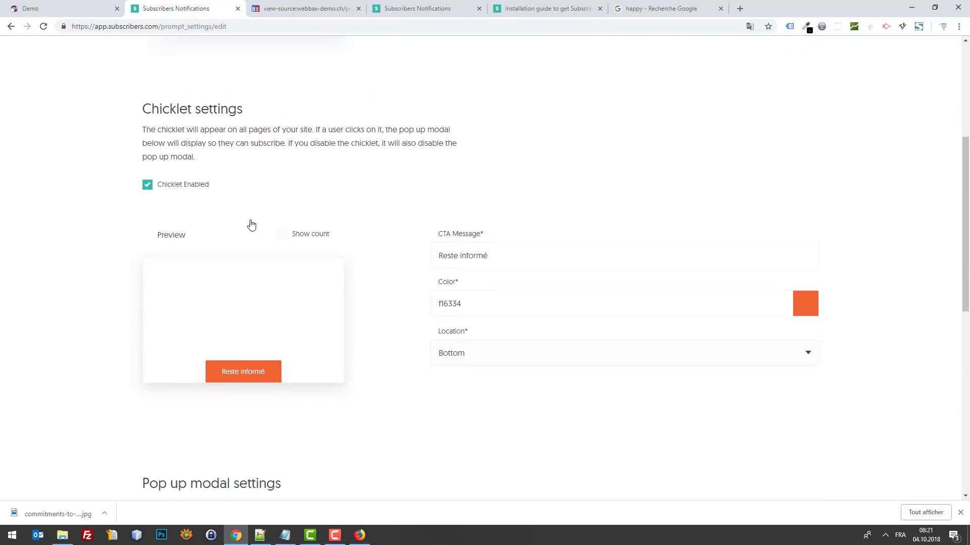
scroll(252, 217, up, 5)
scroll(294, 215, down, 2)
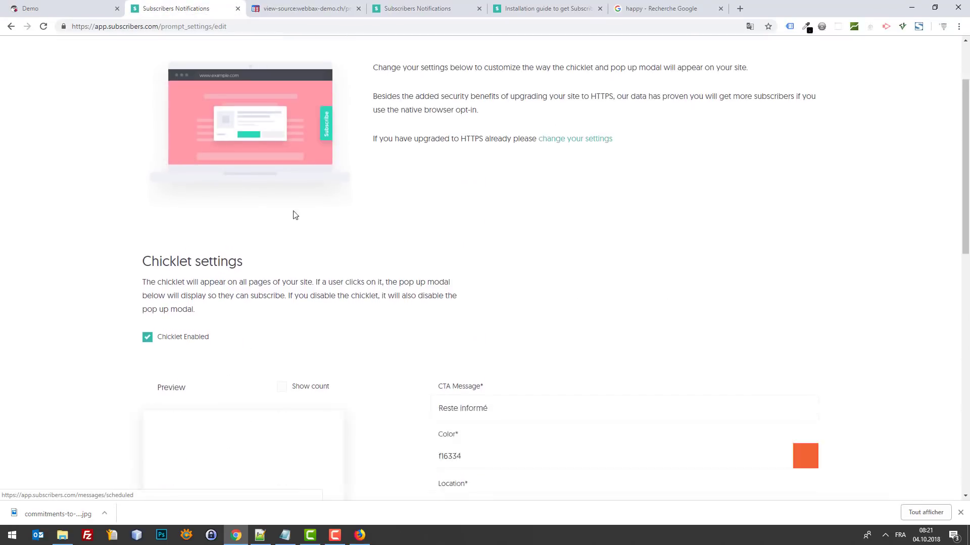
scroll(219, 117, up, 2)
click(172, 93)
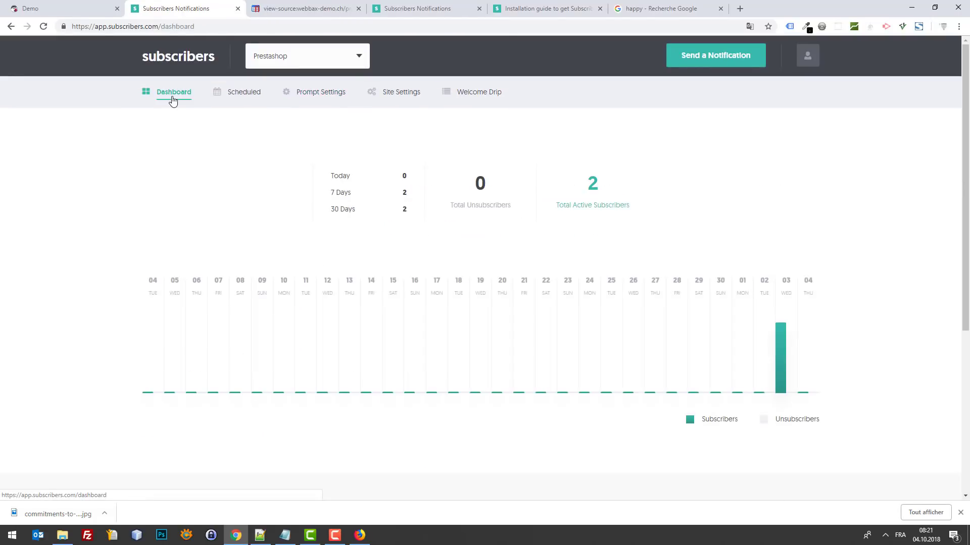
scroll(555, 283, down, 5)
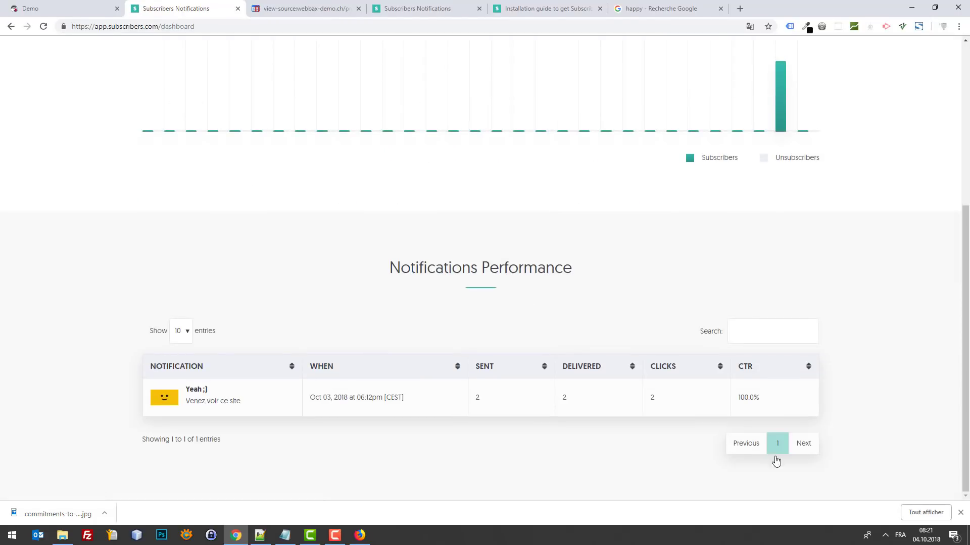
scroll(606, 293, up, 4)
scroll(515, 296, down, 4)
scroll(253, 401, up, 5)
Step: Browse the Scheduled, Site Settings and Welcome Drip pages, then start a new notification
click(257, 95)
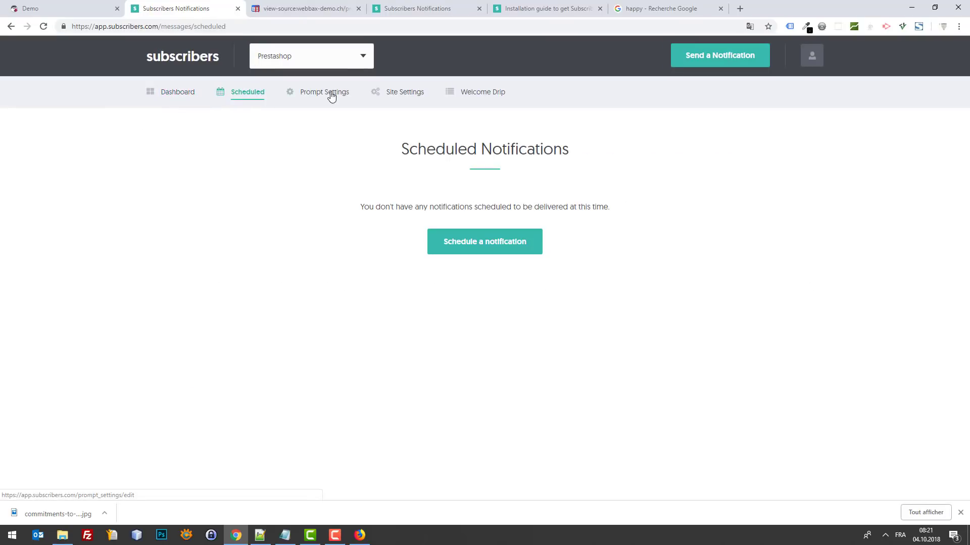
click(401, 94)
click(476, 96)
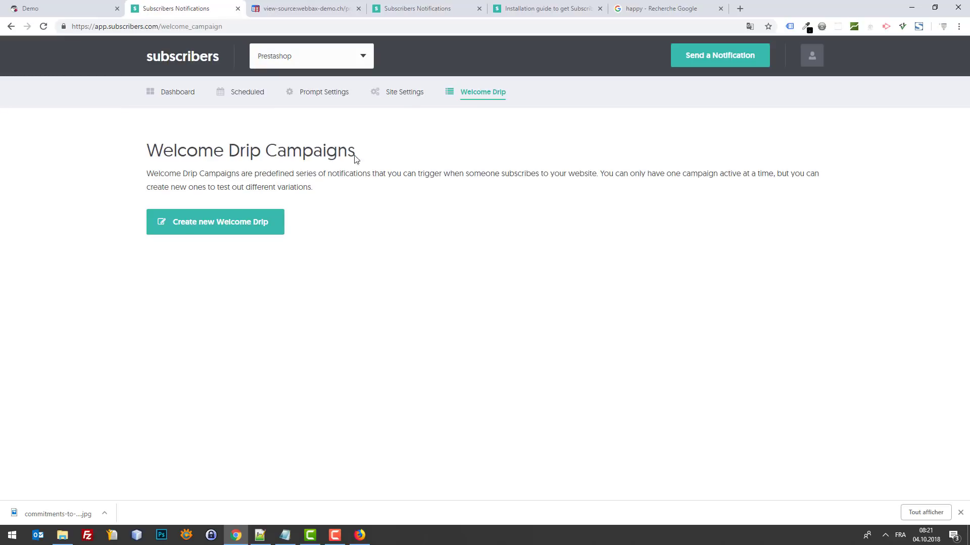
click(706, 63)
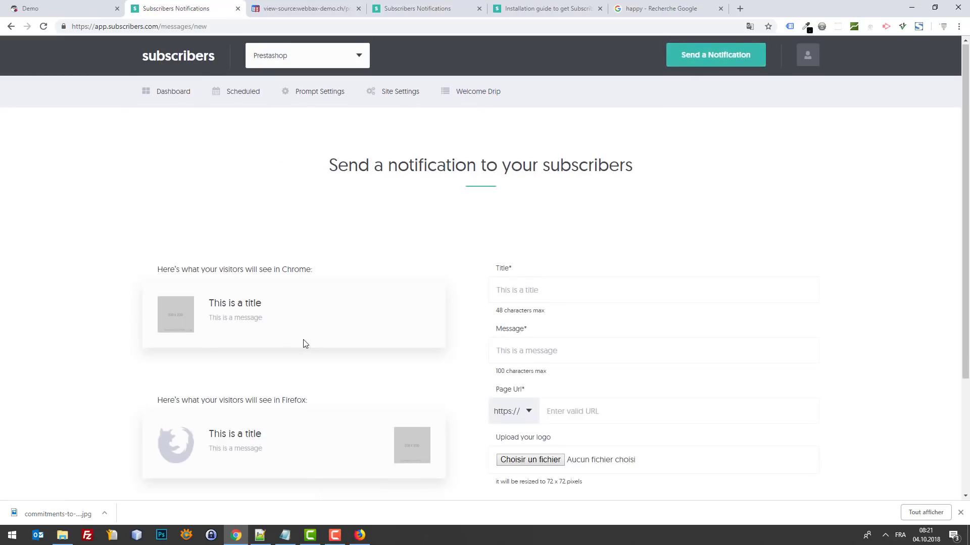
Step: Title the notification 'En forme pour Halloween !'
scroll(272, 170, down, 3)
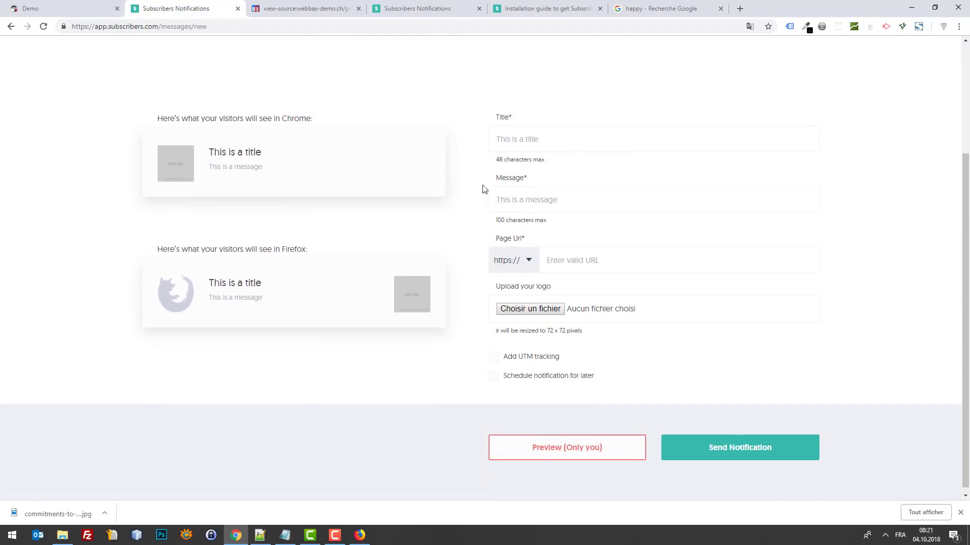
click(581, 139)
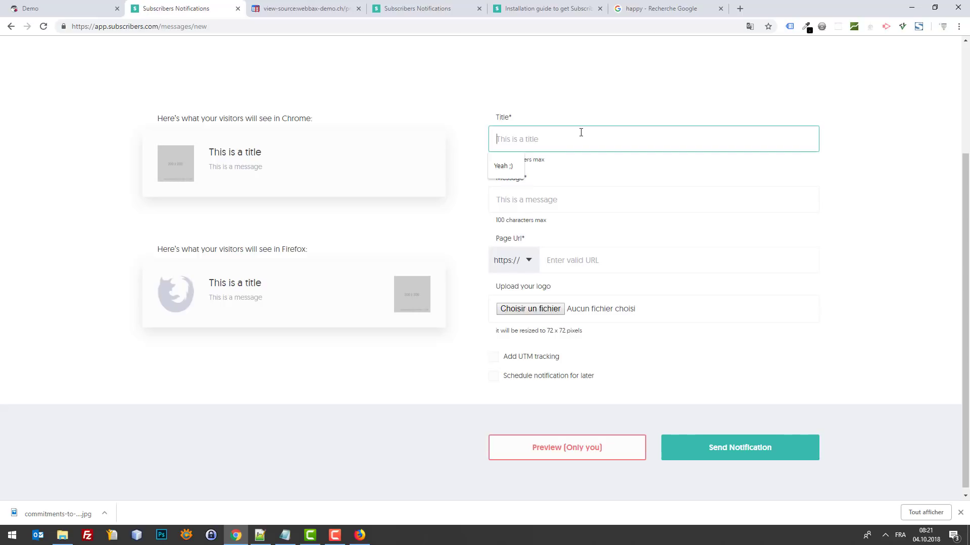
text(Notr)
key(ctrl+a)
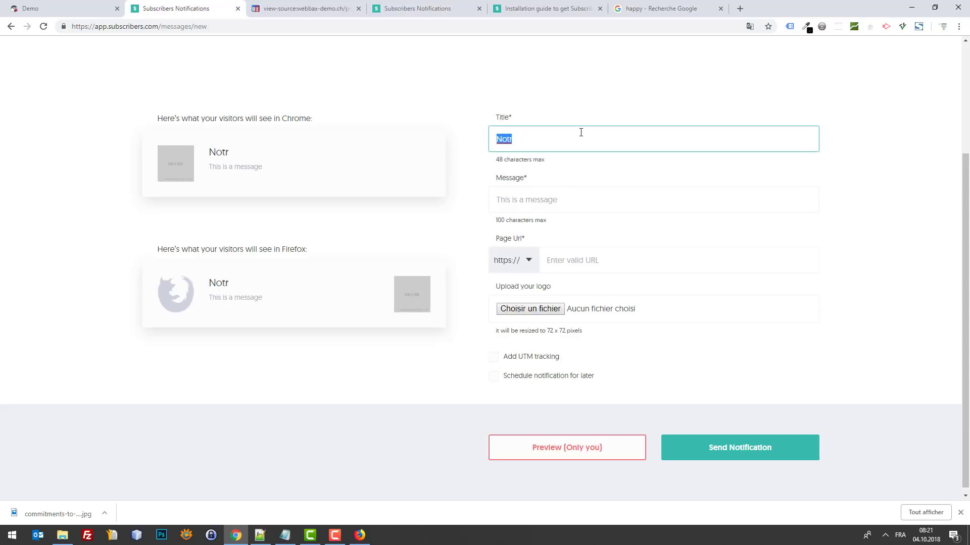
text(Nos conseil)
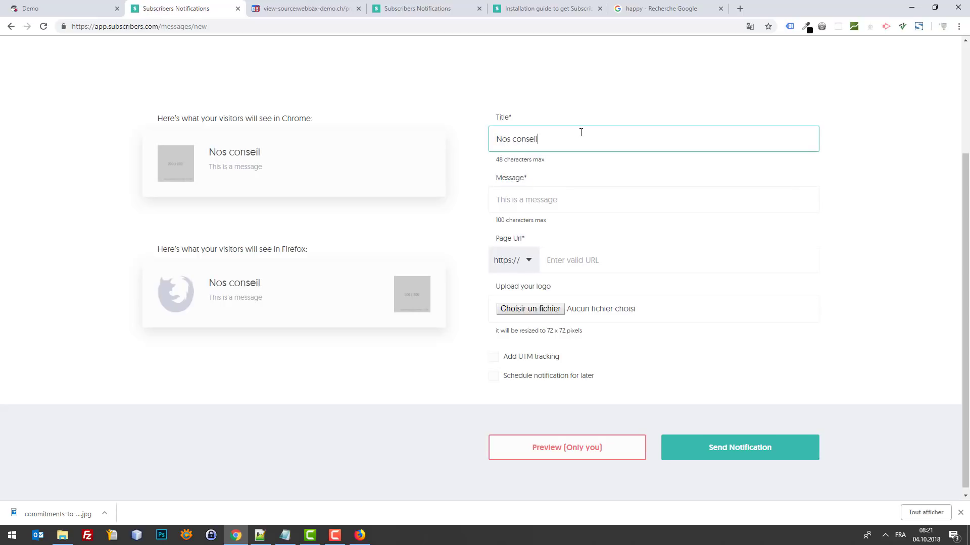
key(ctrl+a)
text(EN Fo)
key(BackSpace)
key(BackSpace)
key(BackSpace)
key(BackSpace)
text(nforme)
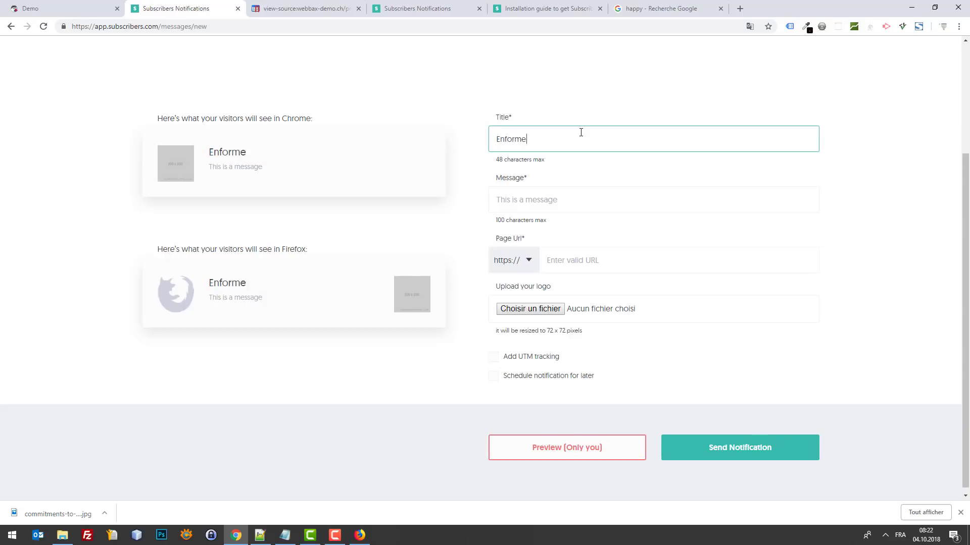
key(BackSpace)
key(BackSpace)
key(BackSpace)
key(BackSpace)
key(BackSpace)
text(forme pour l'a)
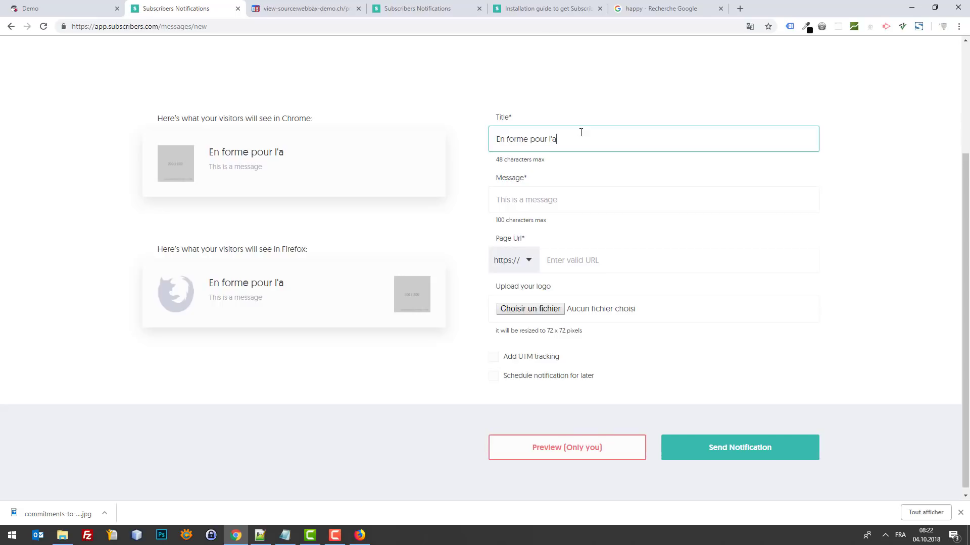
key(ctrl+a)
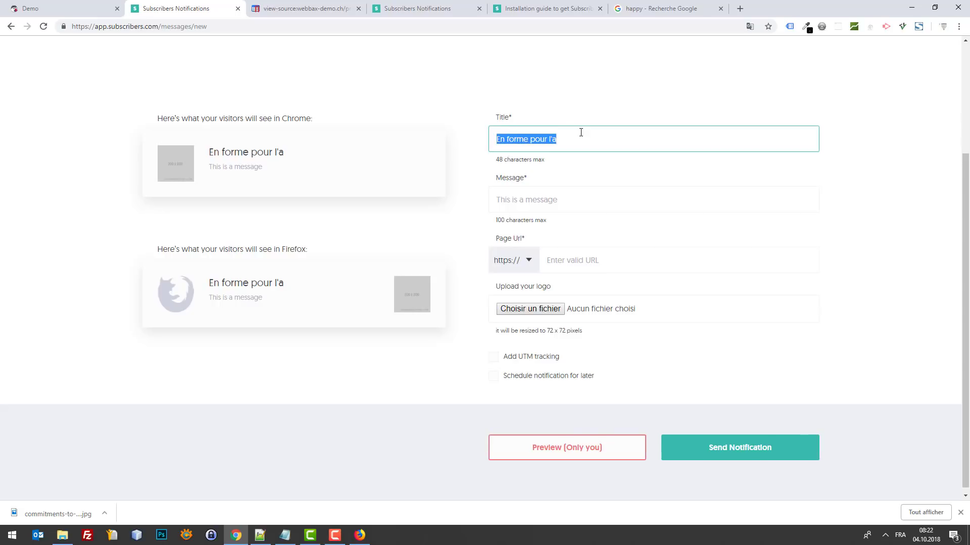
click(581, 133)
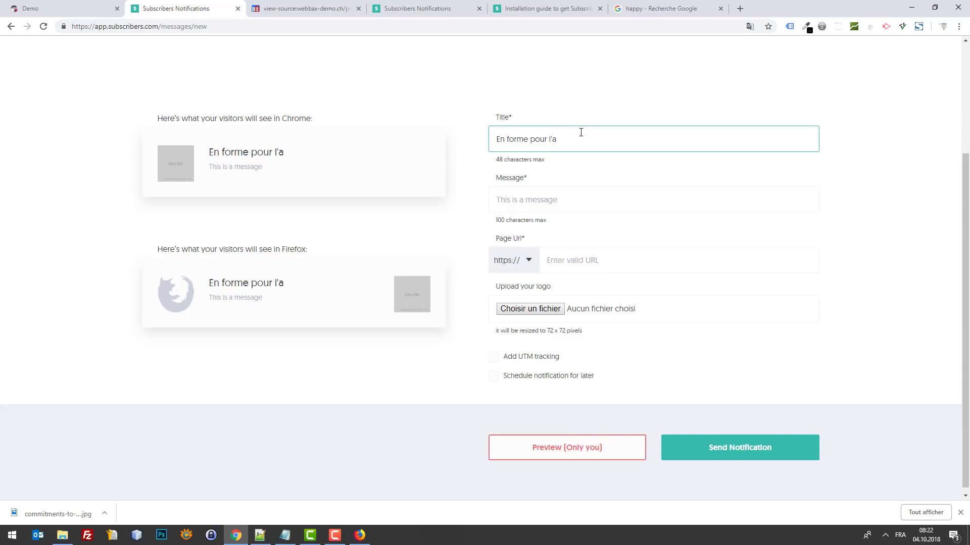
text(es fêtes)
key(BackSpace)
key(BackSpace)
key(BackSpace)
key(BackSpace)
key(BackSpace)
key(BackSpace)
key(BackSpace)
key(BackSpace)
text(Halloween !)
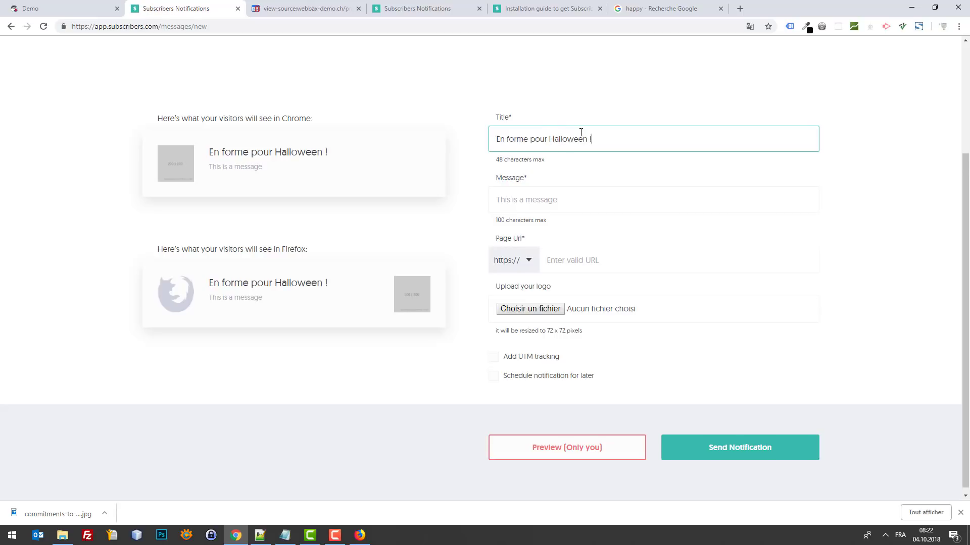
Step: Write the message 'Les citrouilles ont un effet miraculeux ! Wouaw dingue !'
click(539, 207)
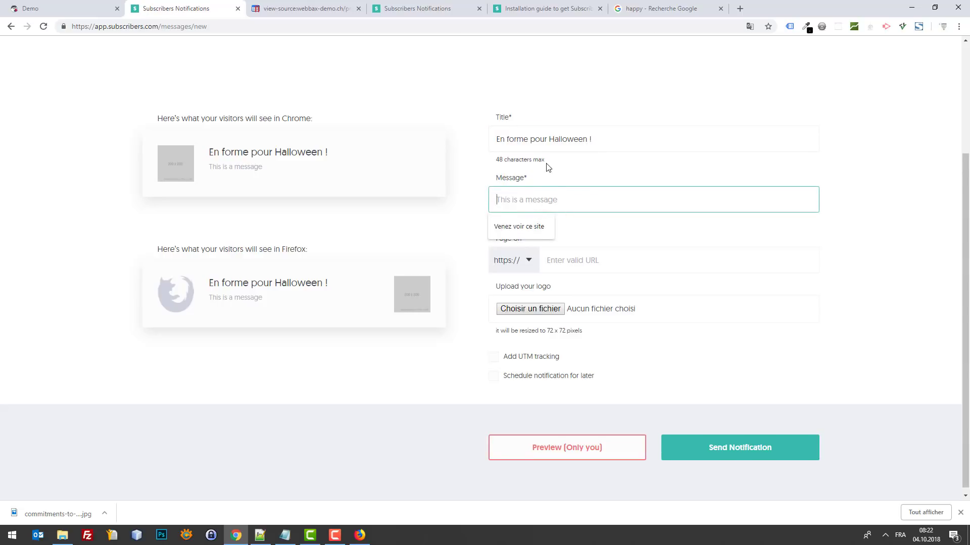
text(Qui )
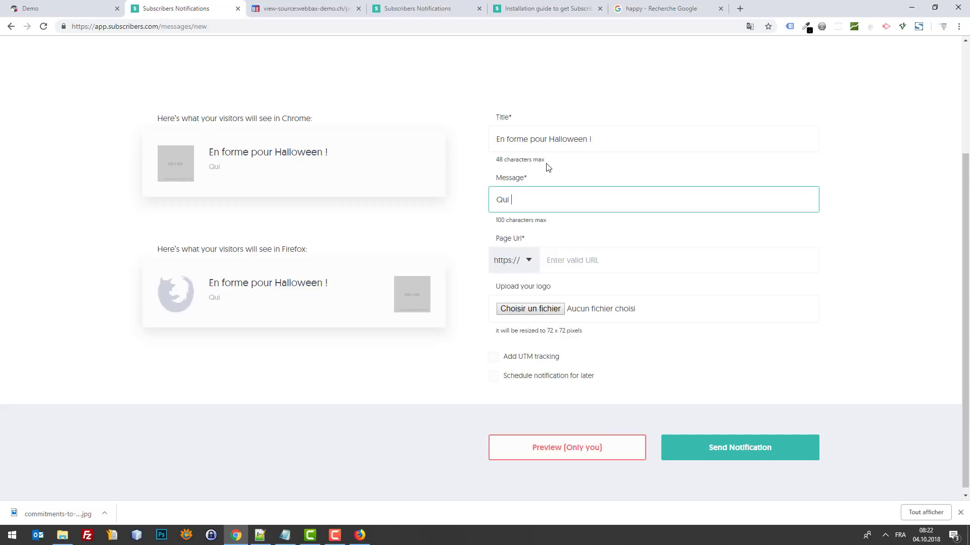
text(a dit que les)
key(ctrl+a)
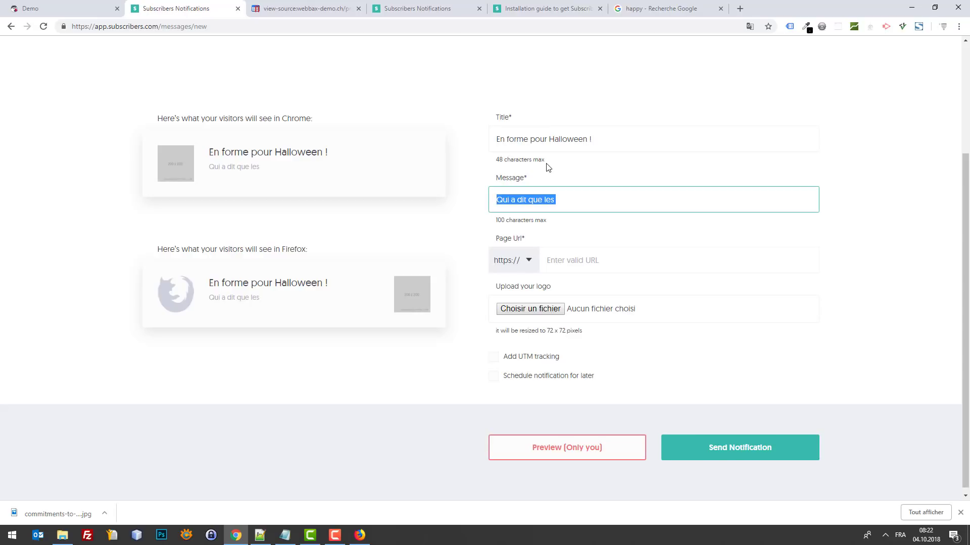
text(Les)
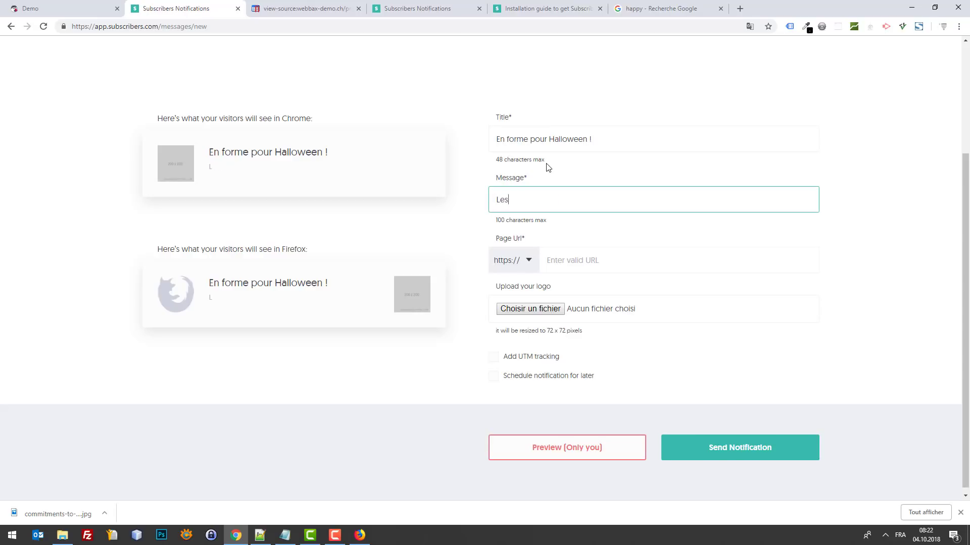
text( cint)
text(ouilles)
text( ont )
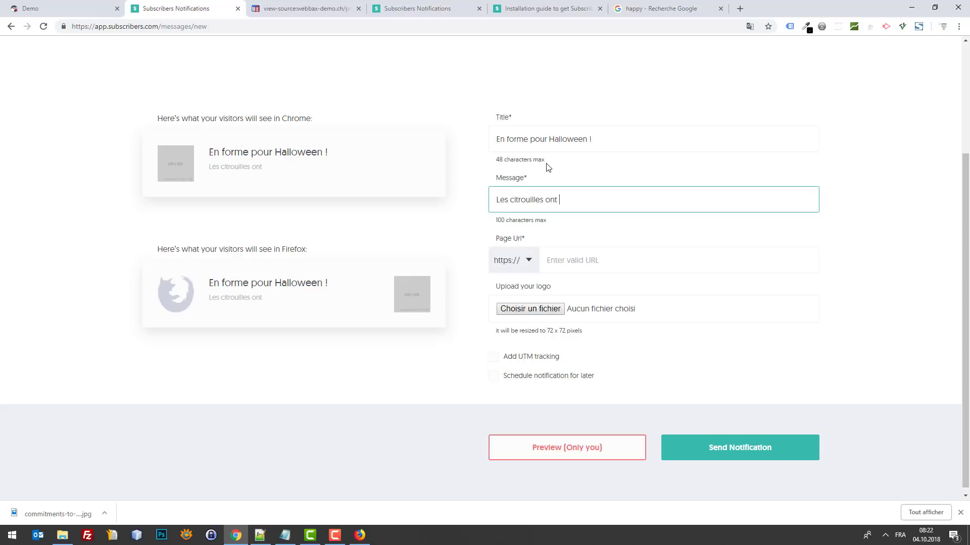
text(un effet miraculeux)
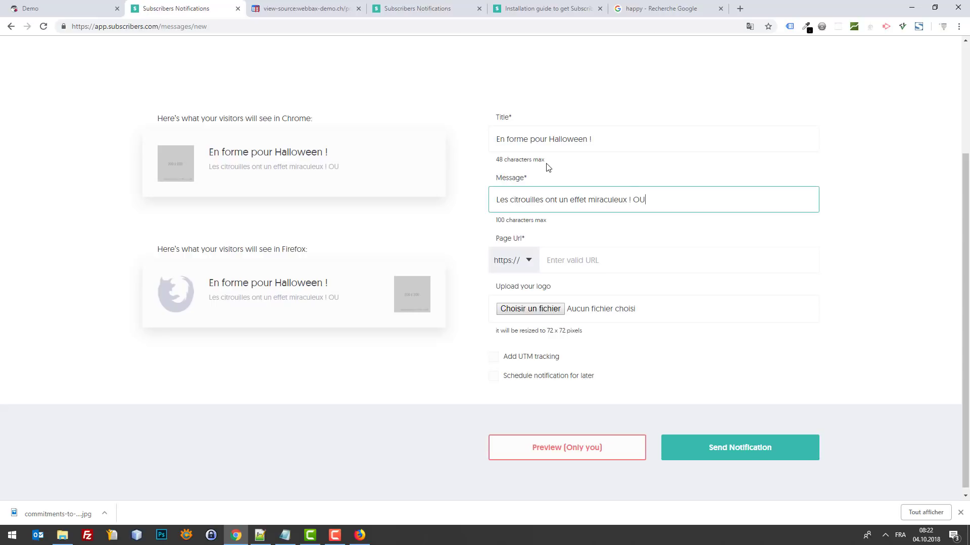
text( ! O)
key(BackSpace)
text(Wouaw dingue !)
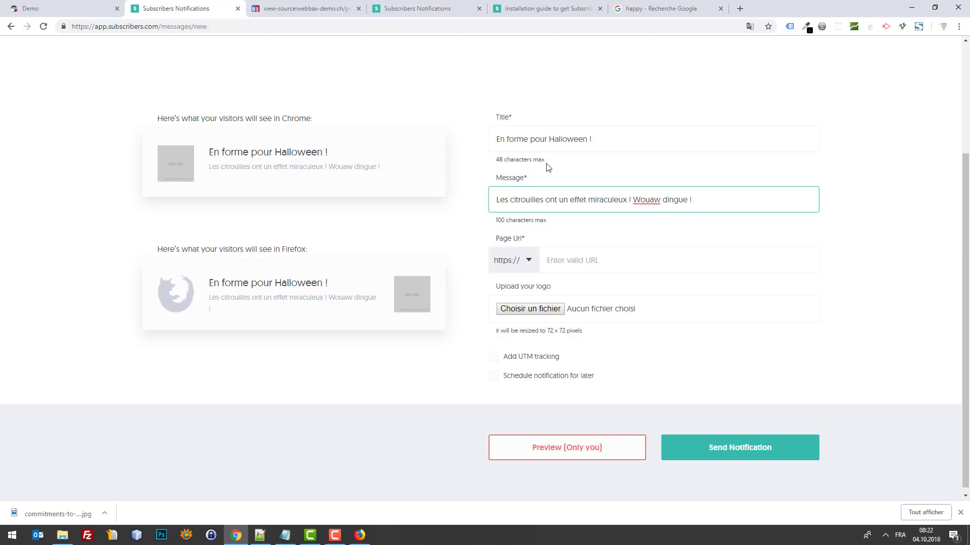
key(ctrl+t)
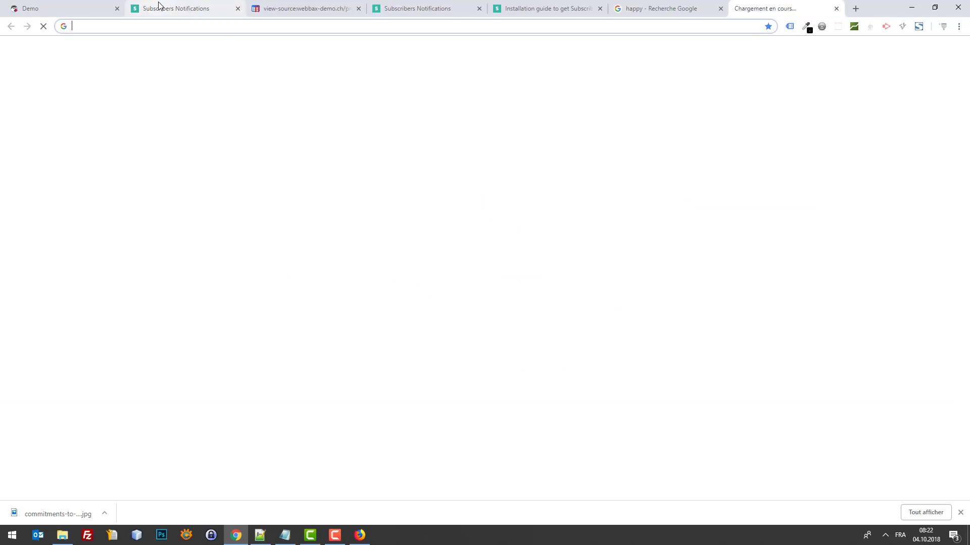
Step: Search Google for 'citrouille effet miraculeux', open the amelioretasante.com pumpkin-seed article and copy its URL
text(citr)
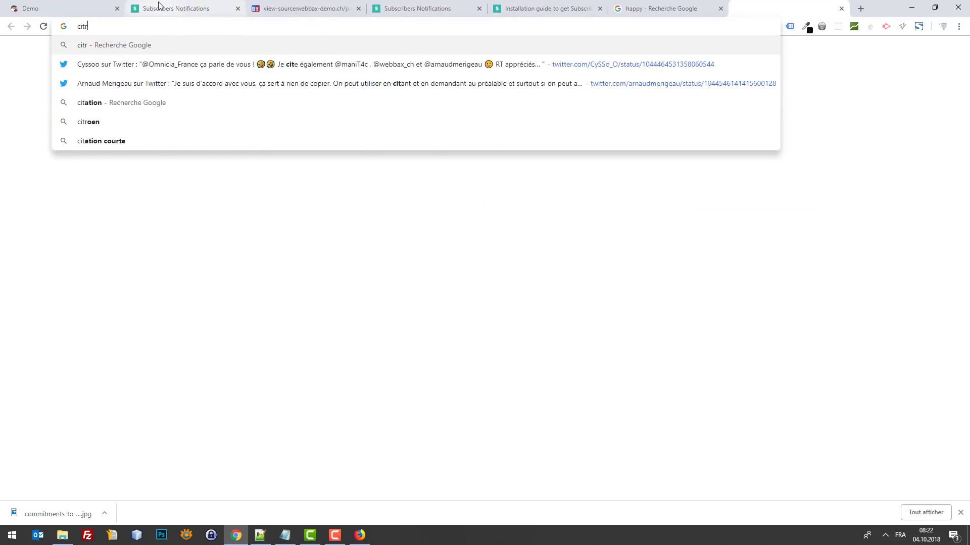
text(o)
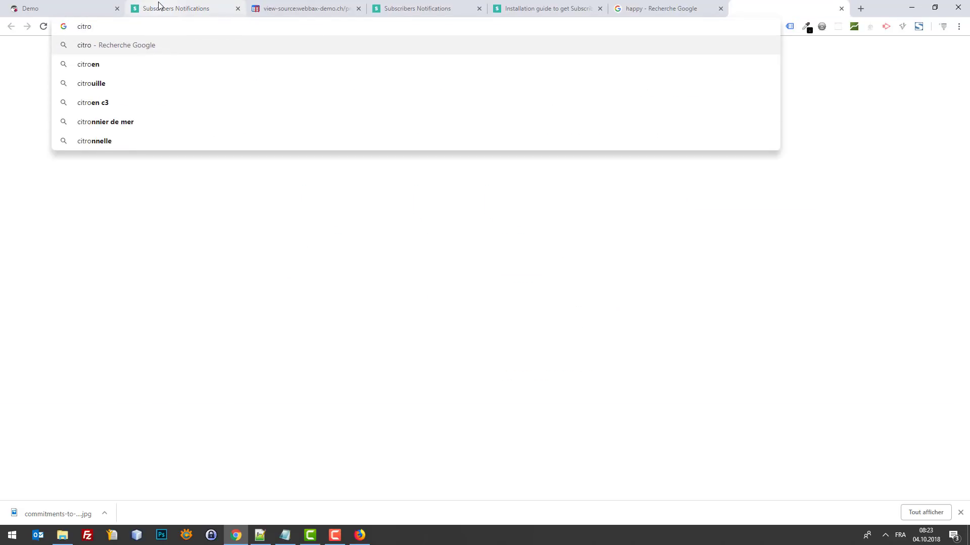
text(uille effet)
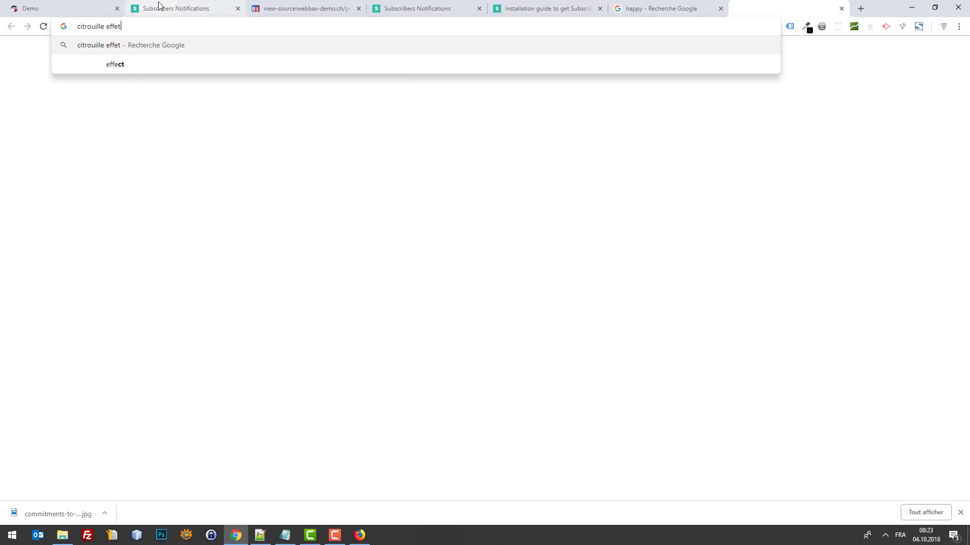
text( miraculeux)
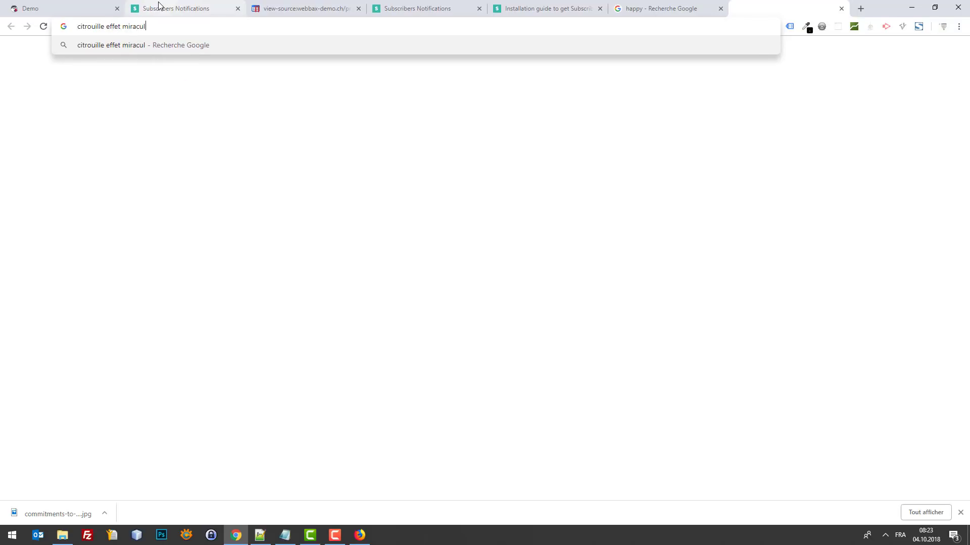
key(Return)
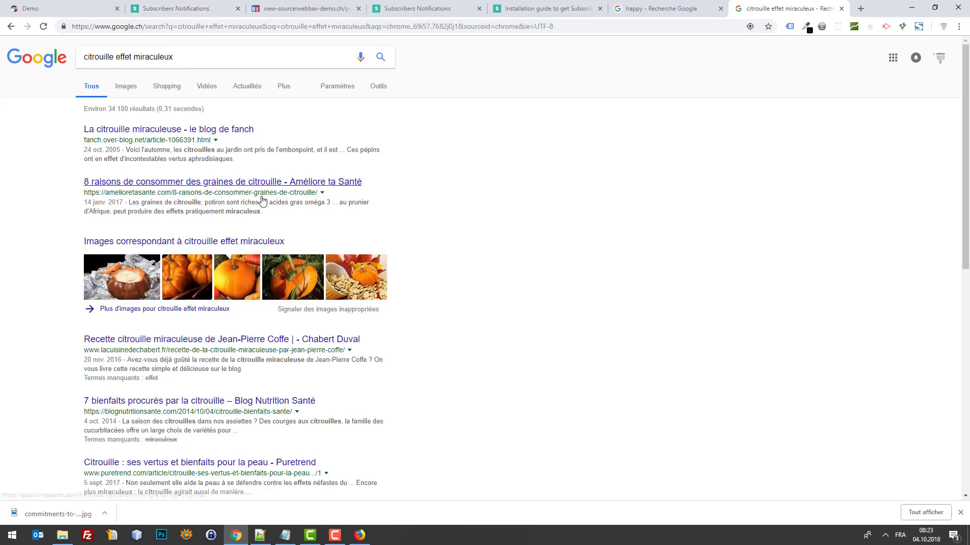
click(261, 192)
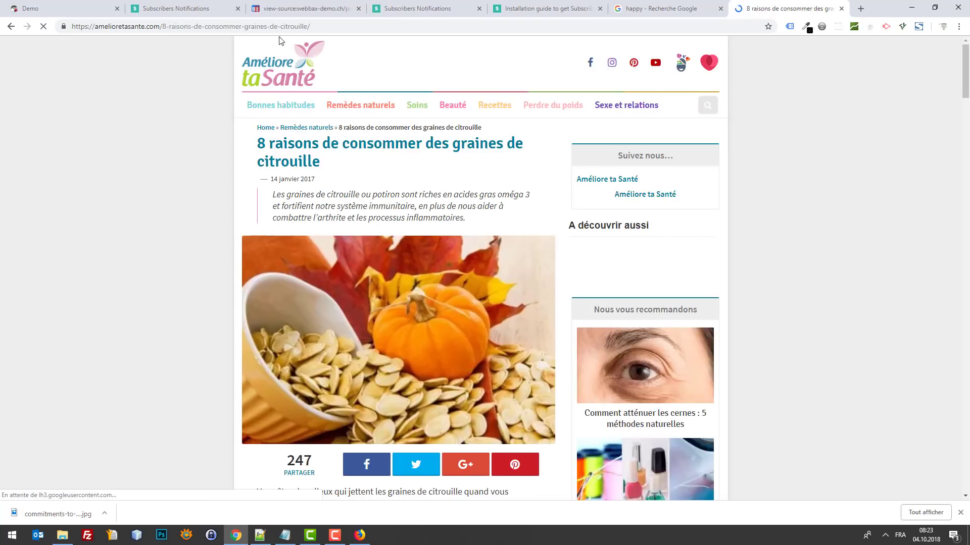
click(283, 28)
key(ctrl+c)
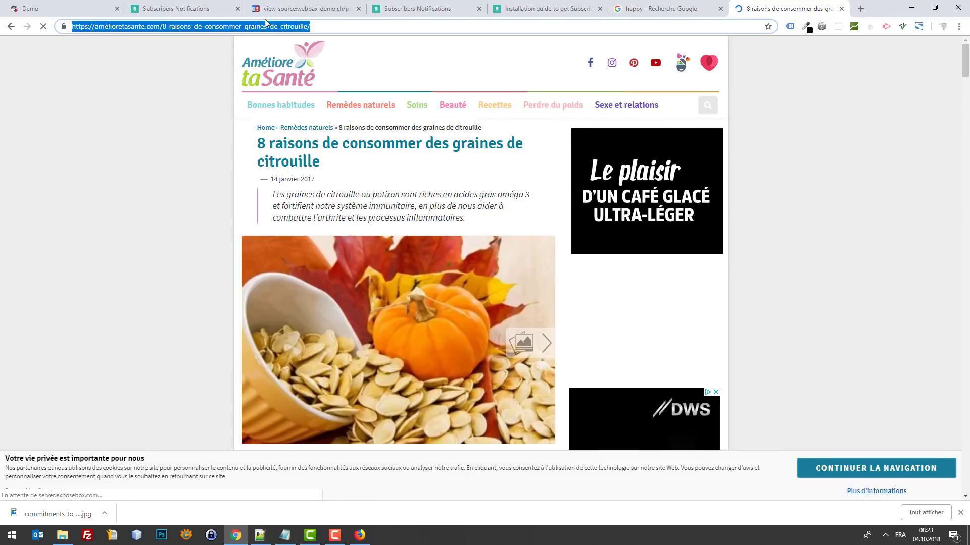
click(185, 5)
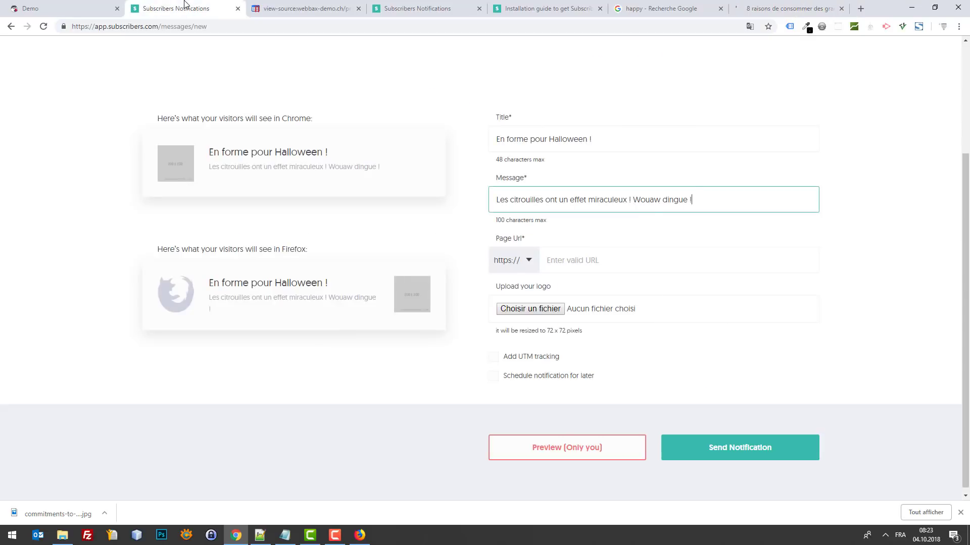
Step: Paste the article address into the page URL field, keeping https as protocol
click(632, 262)
key(ctrl+v)
drag(570, 261, 492, 265)
click(556, 260)
key(BackSpace)
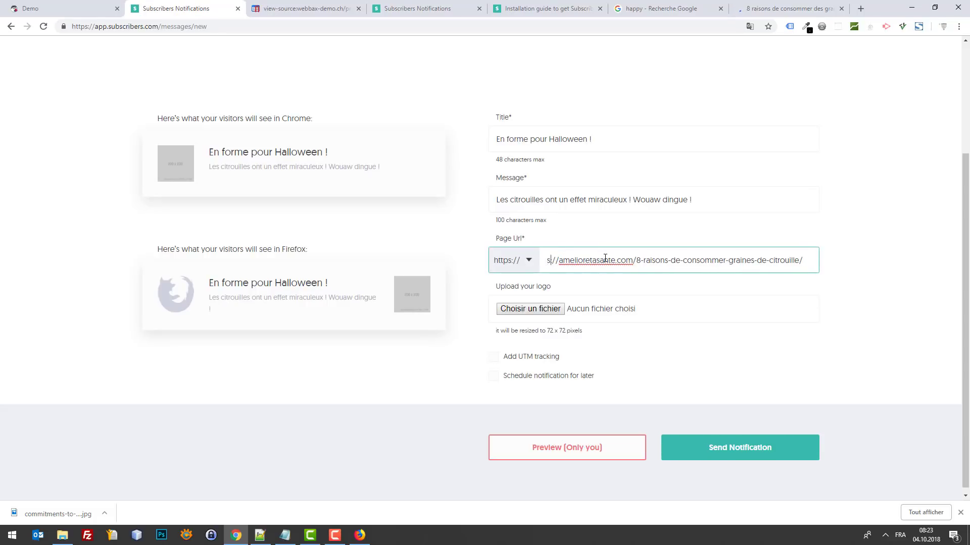
key(BackSpace)
key(BackSpace)
key(BackSpace)
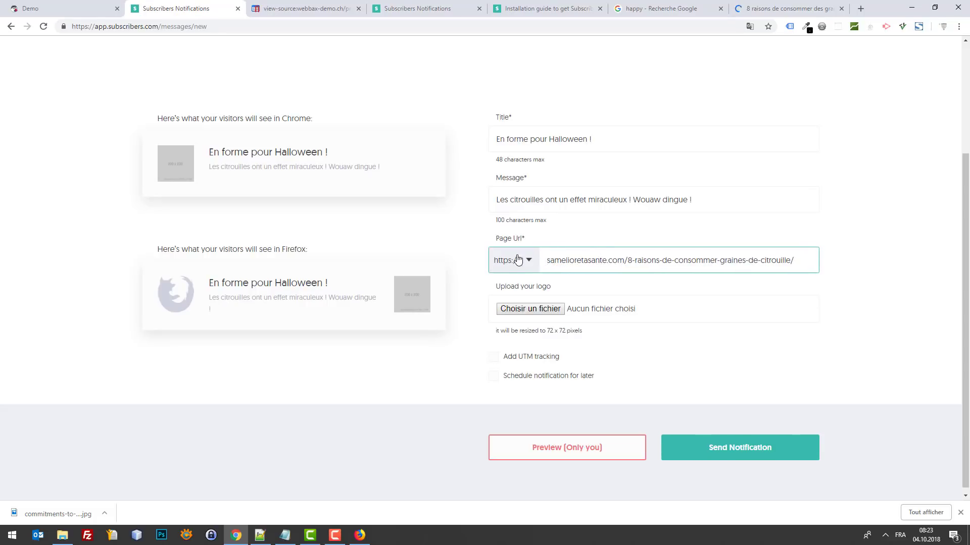
click(515, 260)
click(517, 279)
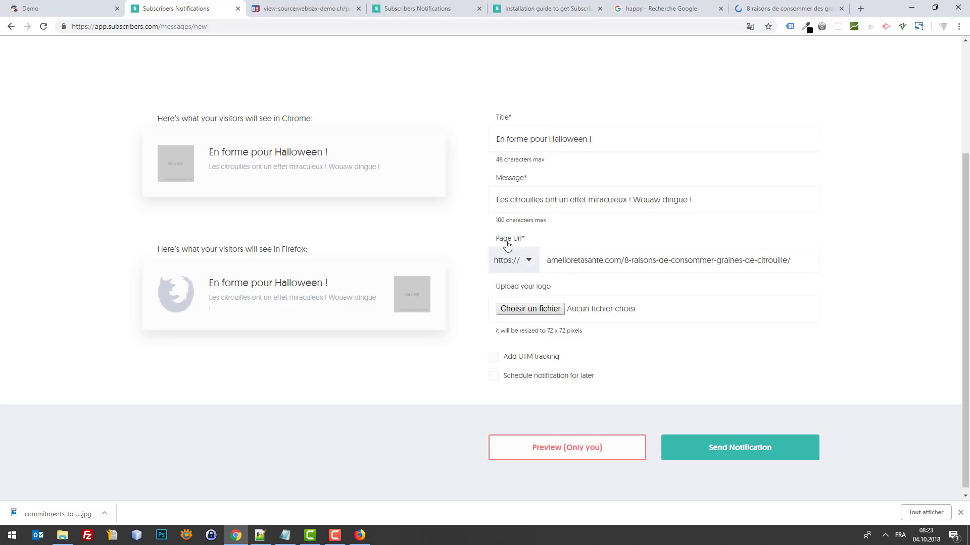
Step: Save the article's pumpkin-seed photo as graines-citrouilles.jpg and upload it as the logo
click(806, 7)
right_click(342, 306)
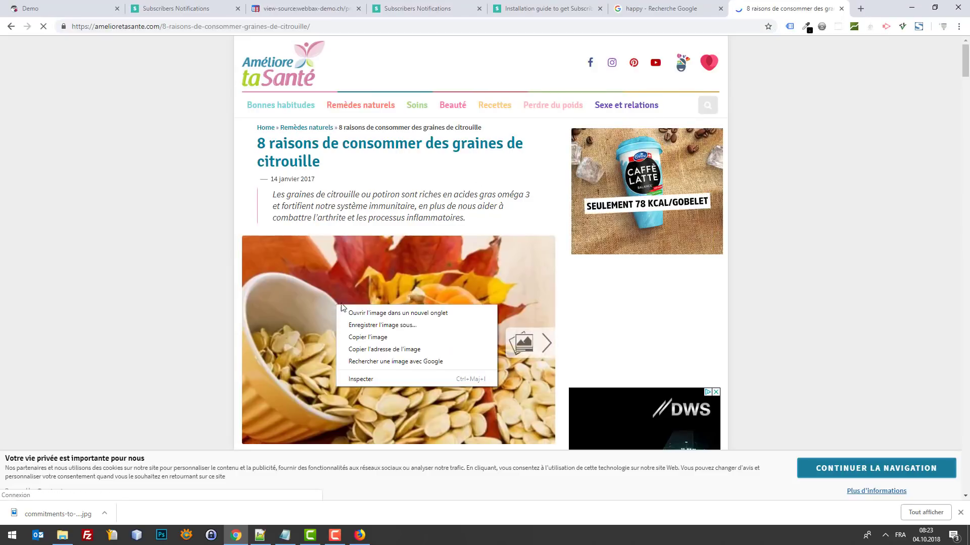
click(397, 326)
click(397, 255)
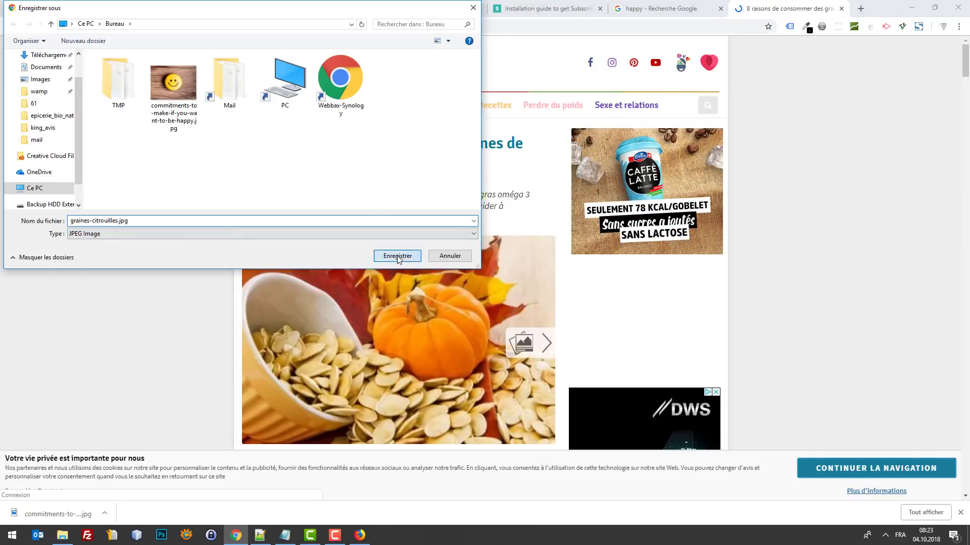
click(149, 4)
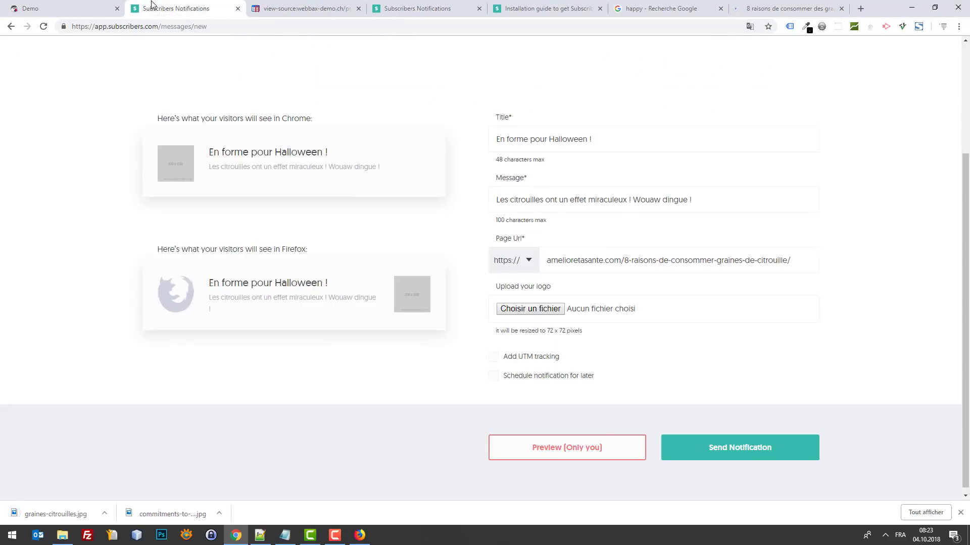
click(529, 309)
double_click(220, 101)
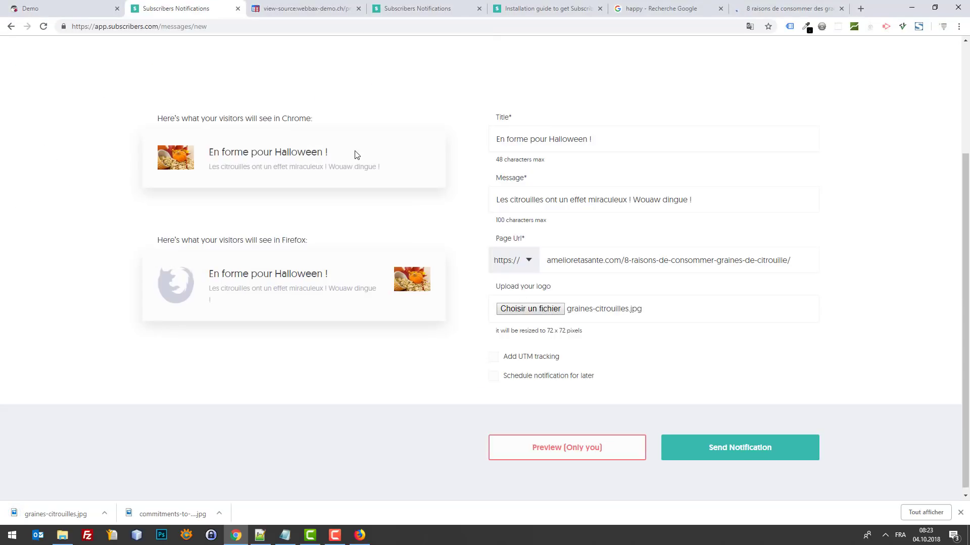
Step: End the message with 'je remarque déjà les résultats.'
click(715, 196)
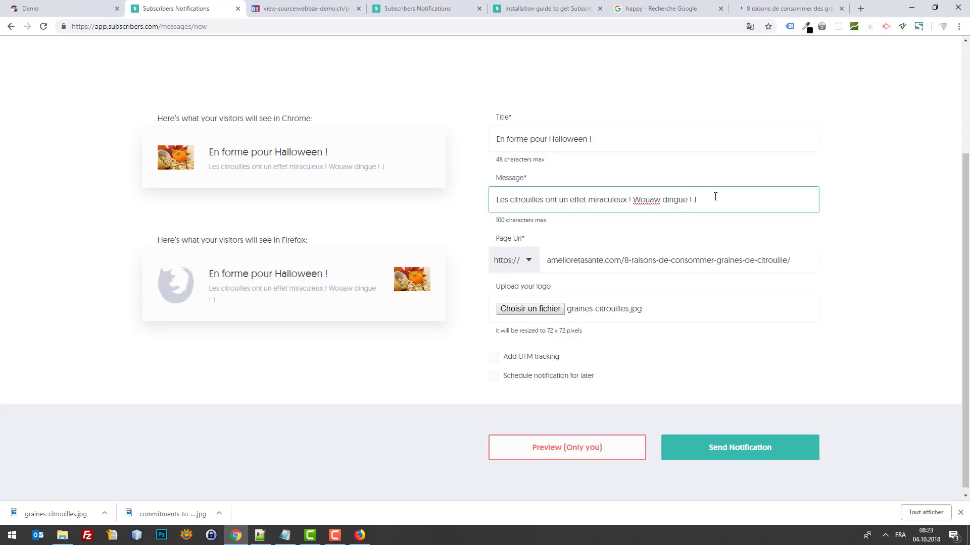
key(BackSpace)
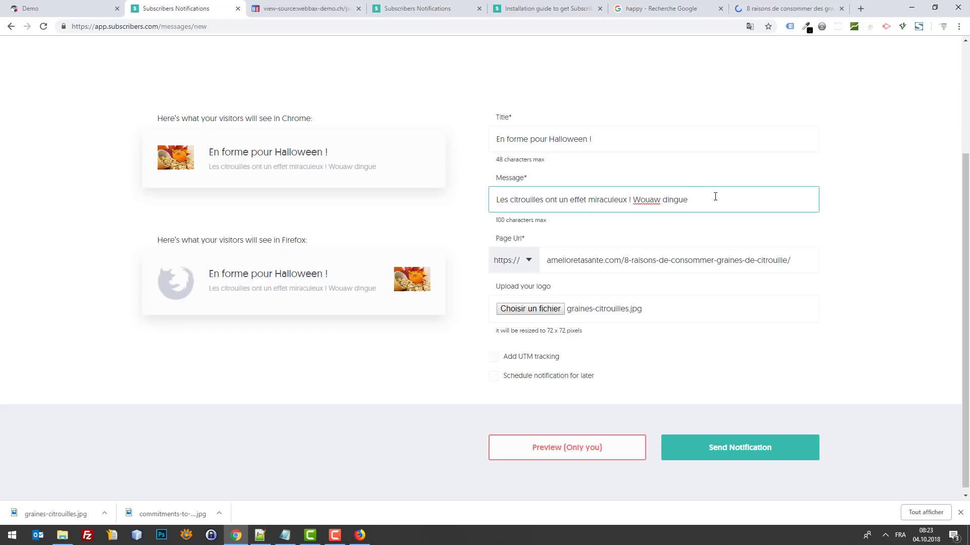
text(je remarque dé)
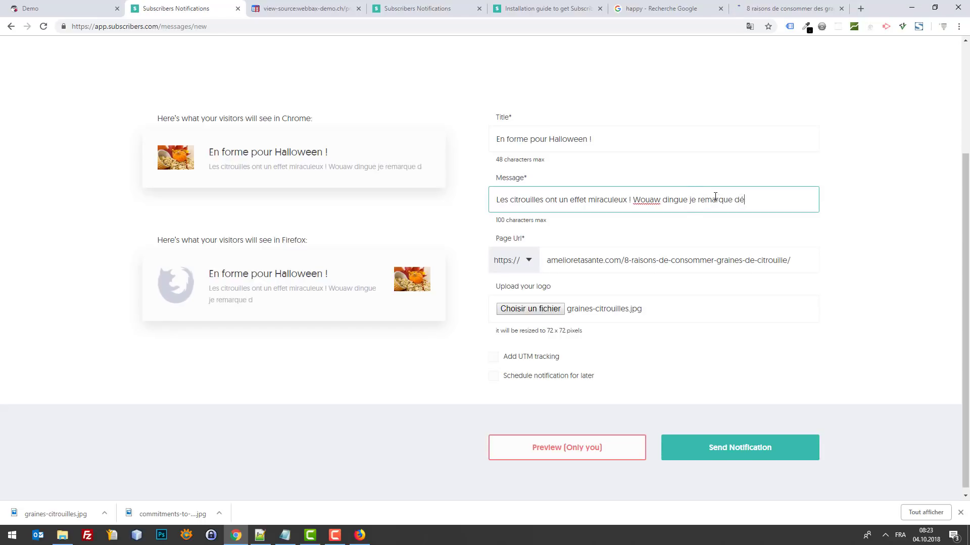
text(jà les éffet)
key(BackSpace)
key(BackSpace)
key(BackSpace)
key(BackSpace)
key(BackSpace)
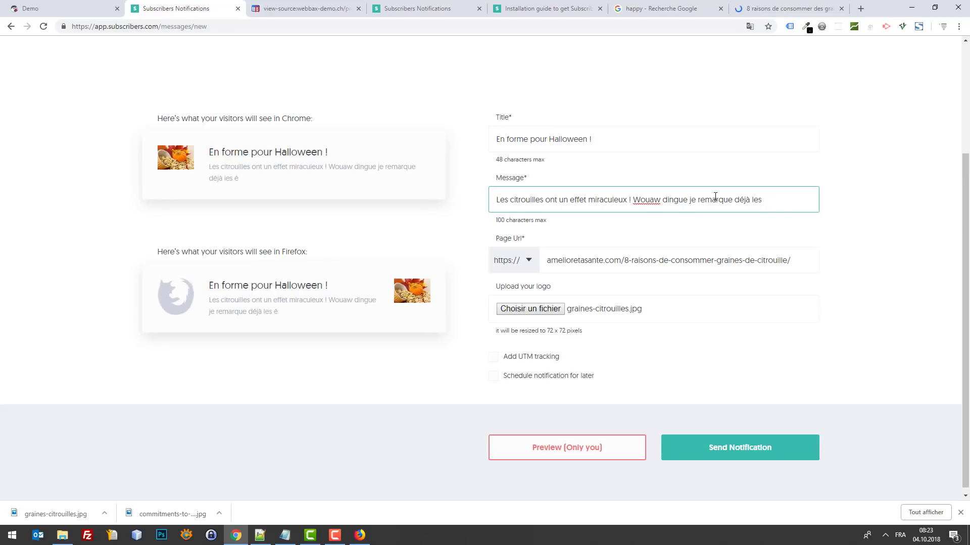
text(résultats)
text(...)
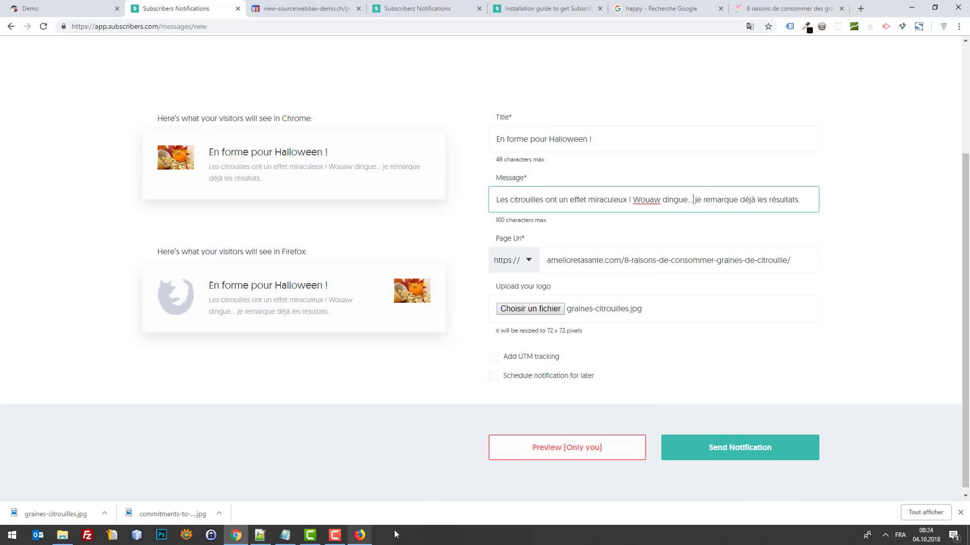
scroll(687, 422, down, 1)
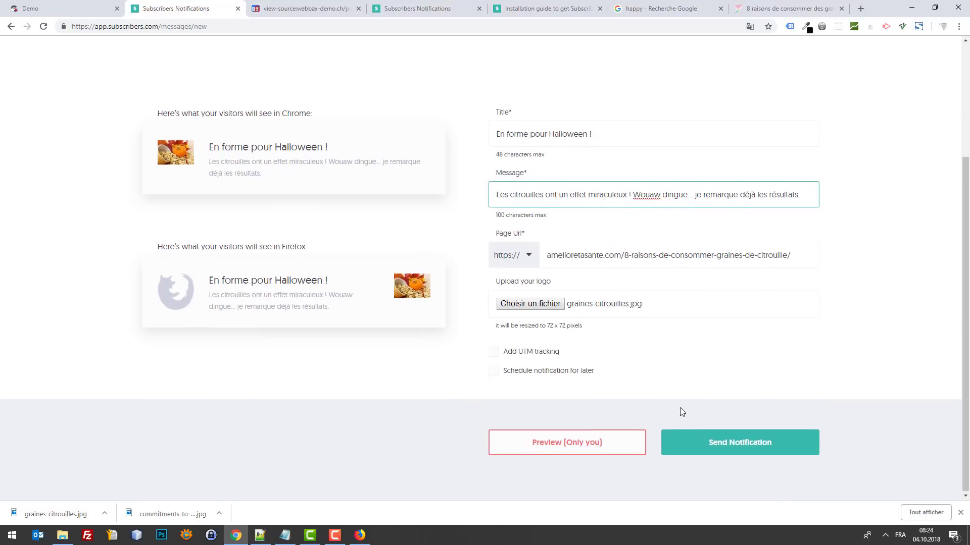
Step: Clear Firefox's entire browsing history, including cookies and cache
click(360, 534)
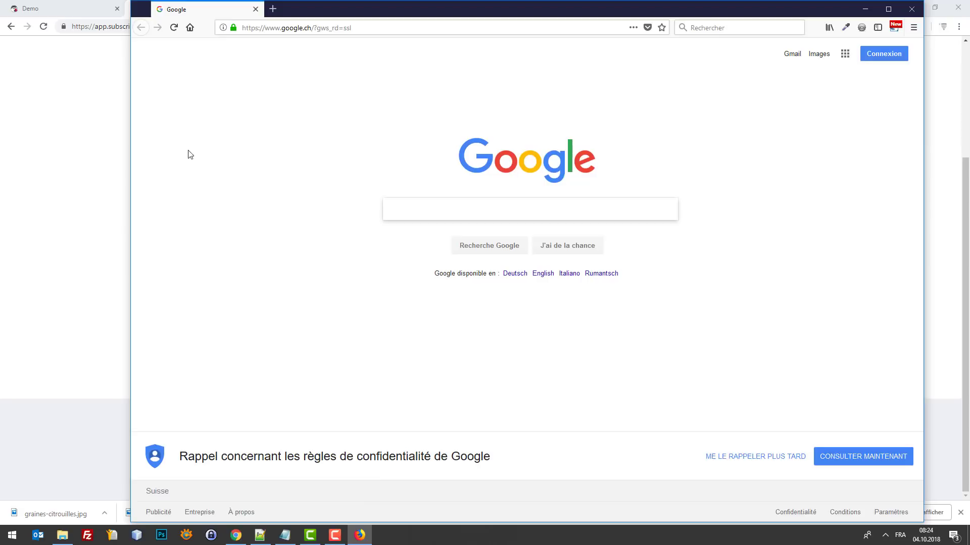
click(112, 65)
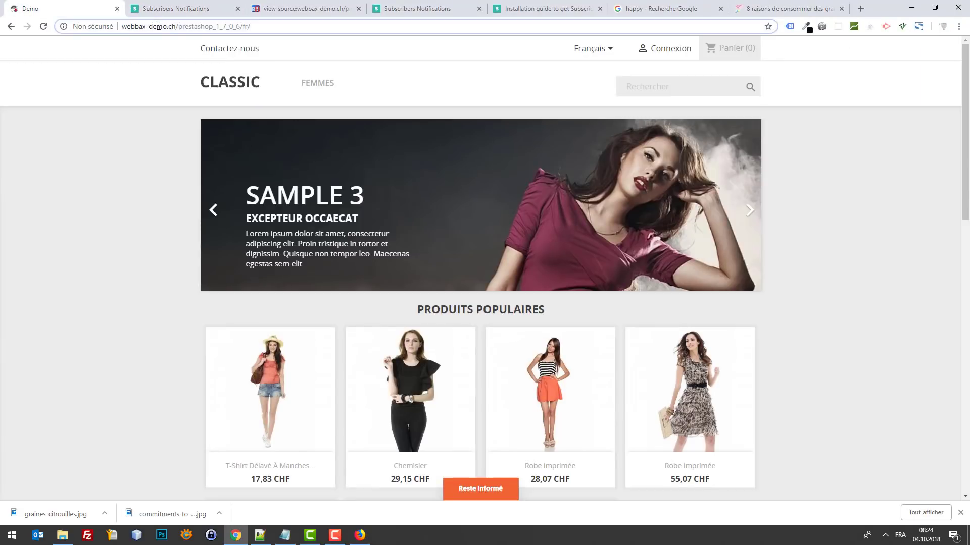
click(370, 538)
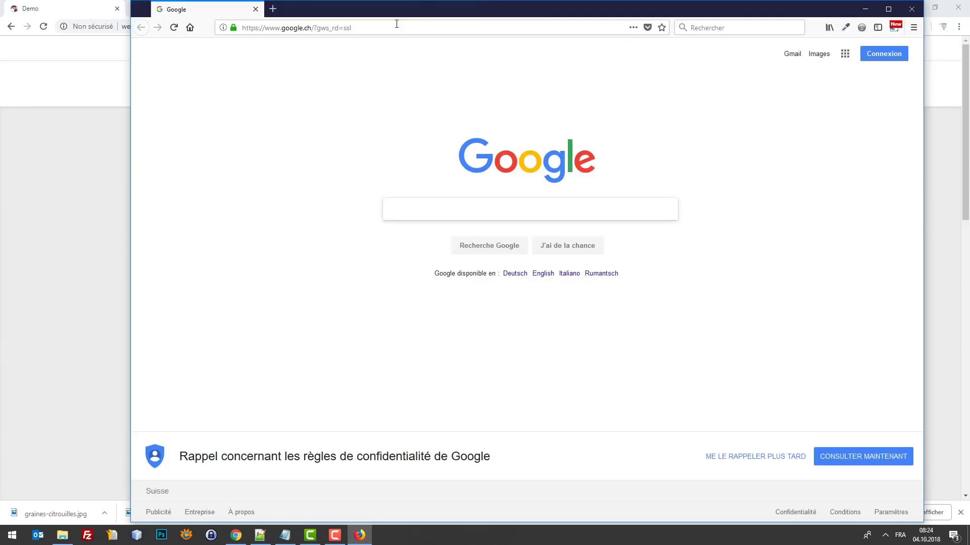
click(438, 28)
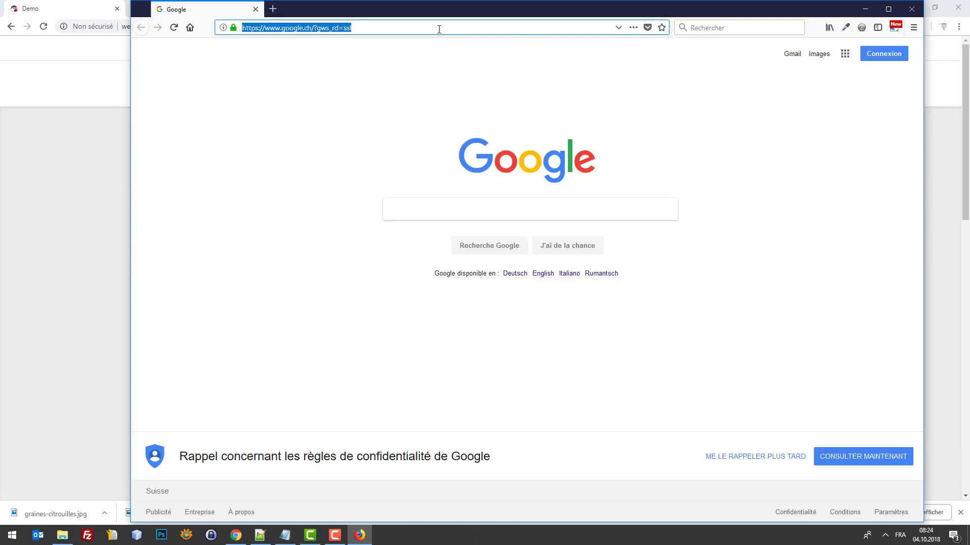
key(ctrl+shift+Delete)
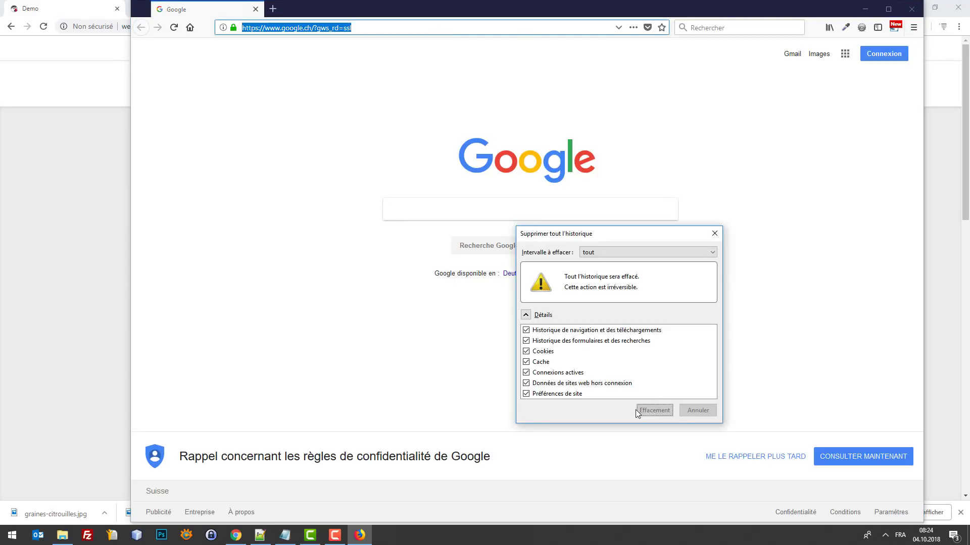
click(635, 410)
click(403, 30)
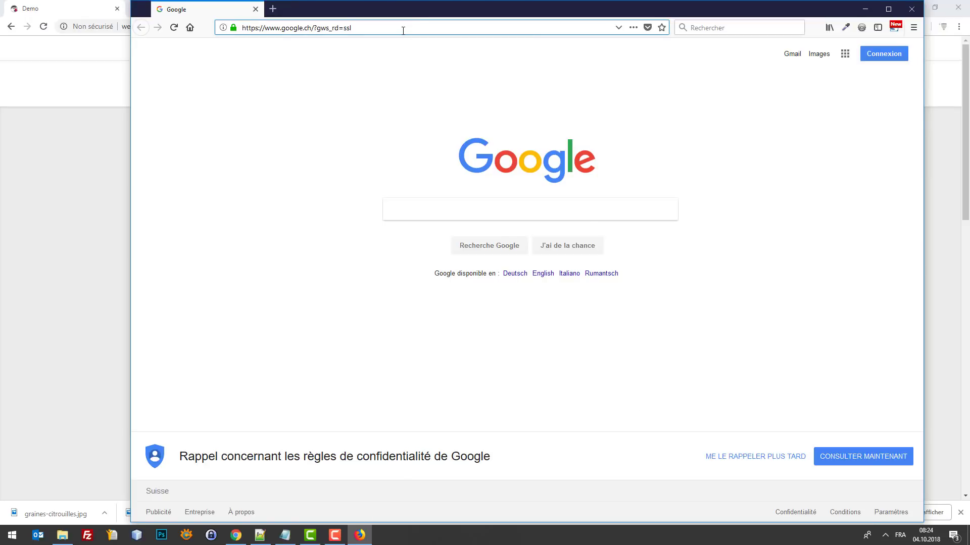
key(ctrl+shift+Delete)
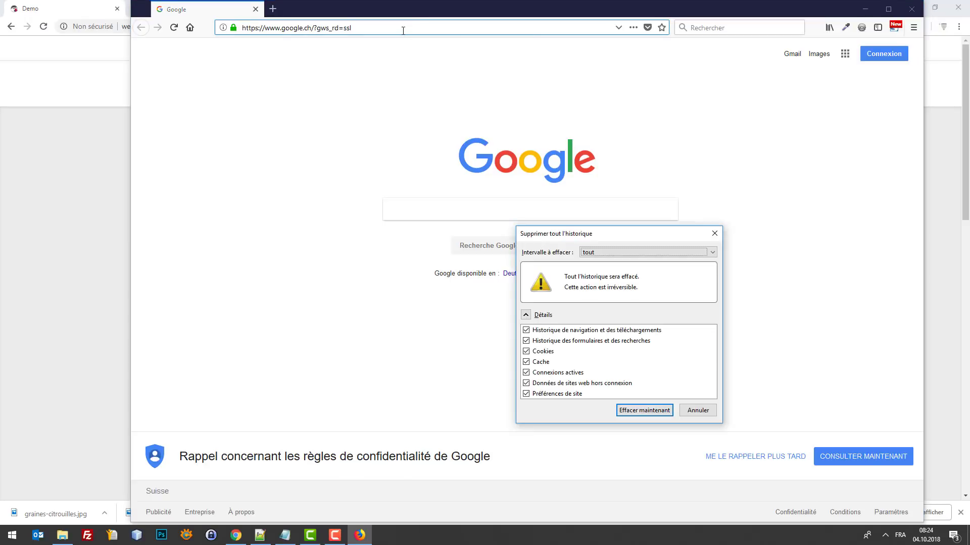
click(648, 415)
Step: Load the demo store at webbax-demo.ch/prestashop_1_7_0_6/fr/ in Firefox
key(ctrl+a)
text(http://webbax-demo.ch/prestashop_1_7_0_6/fr/)
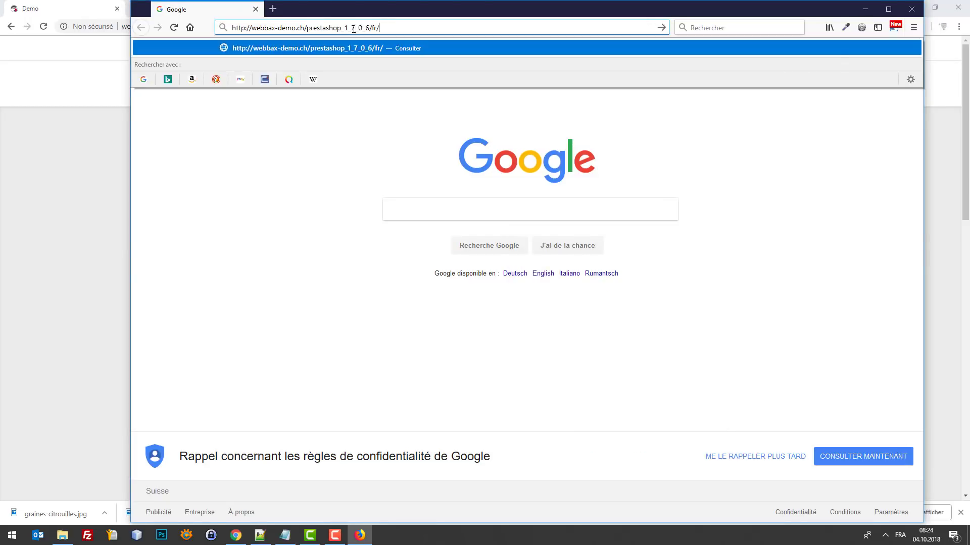
key(Return)
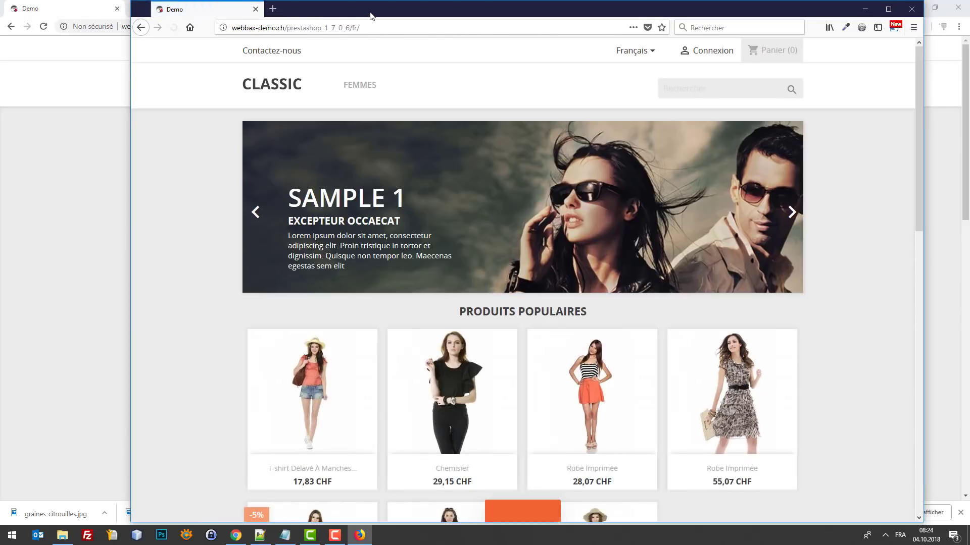
Step: Accept the shop's 'Trop bien !' offer, allow its notifications, and close the subscription window
double_click(372, 12)
scroll(943, 301, down, 11)
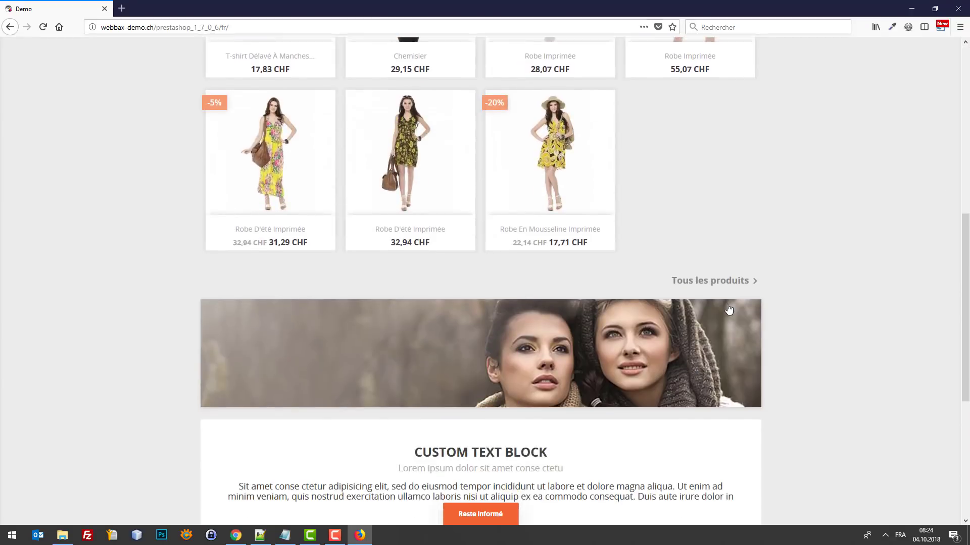
scroll(716, 305, up, 7)
scroll(413, 291, up, 4)
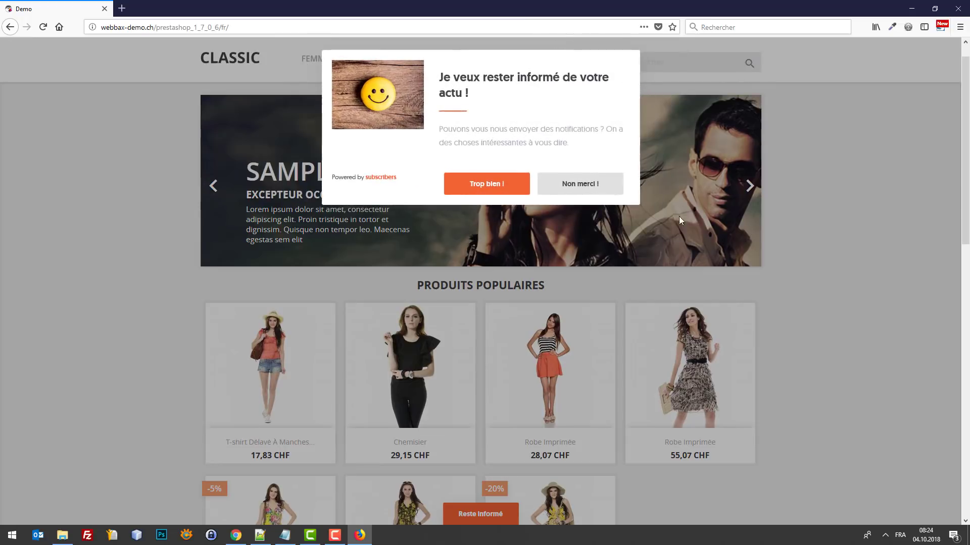
scroll(504, 155, up, 1)
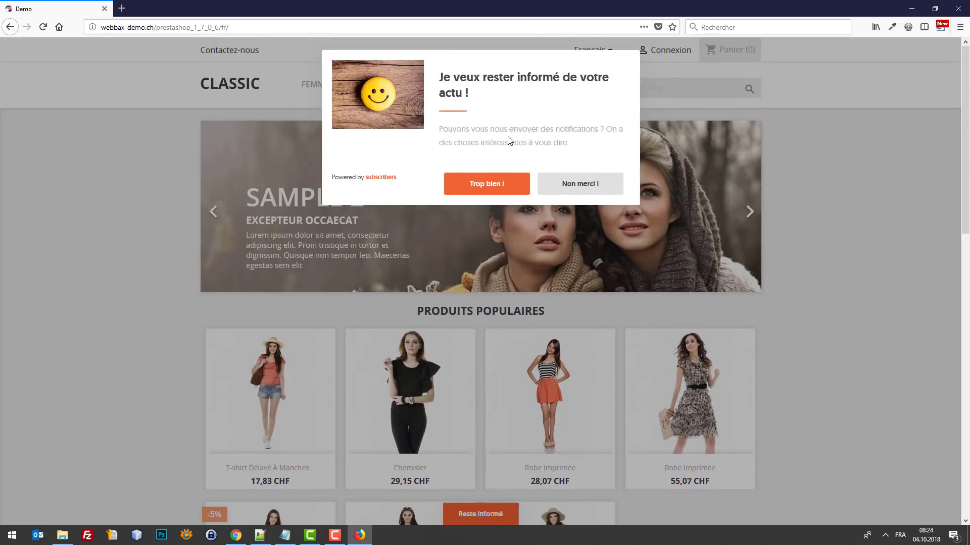
click(500, 187)
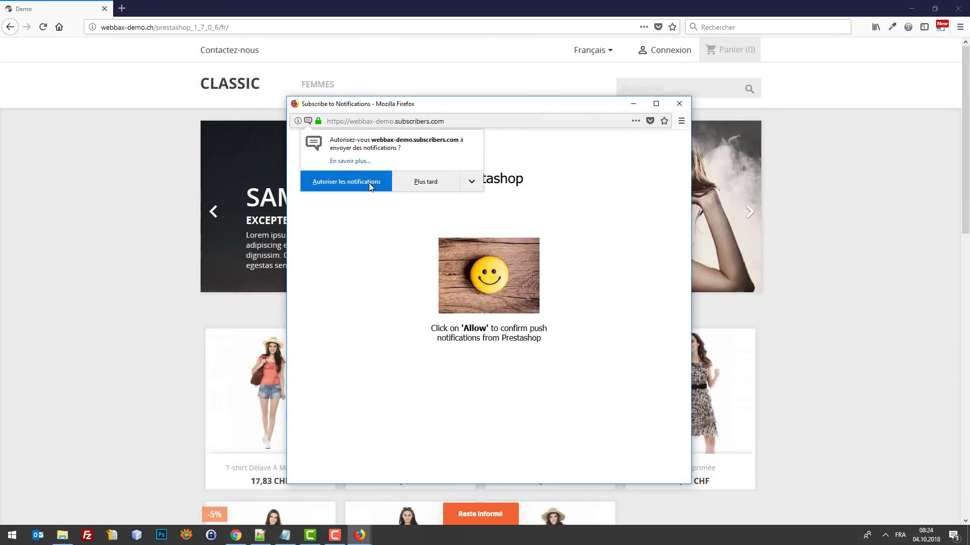
click(368, 183)
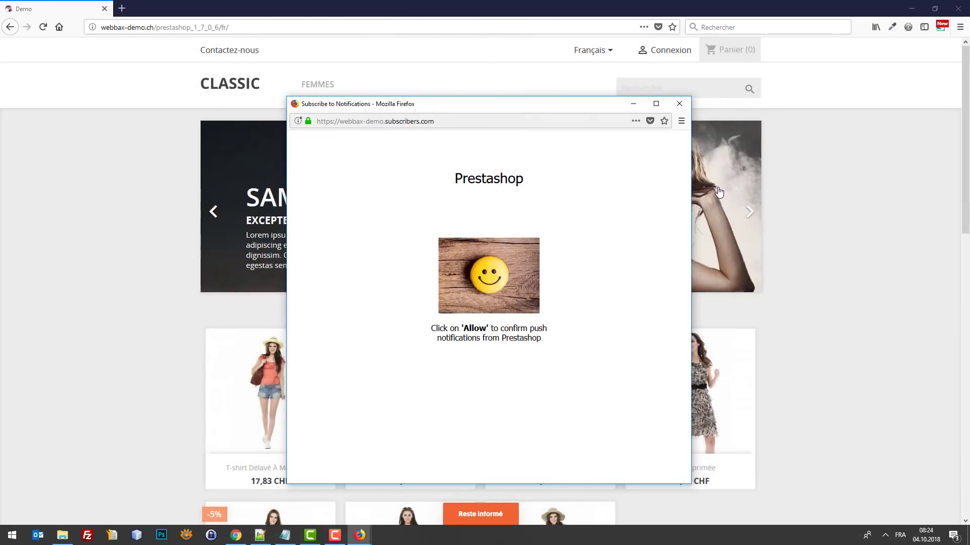
click(680, 104)
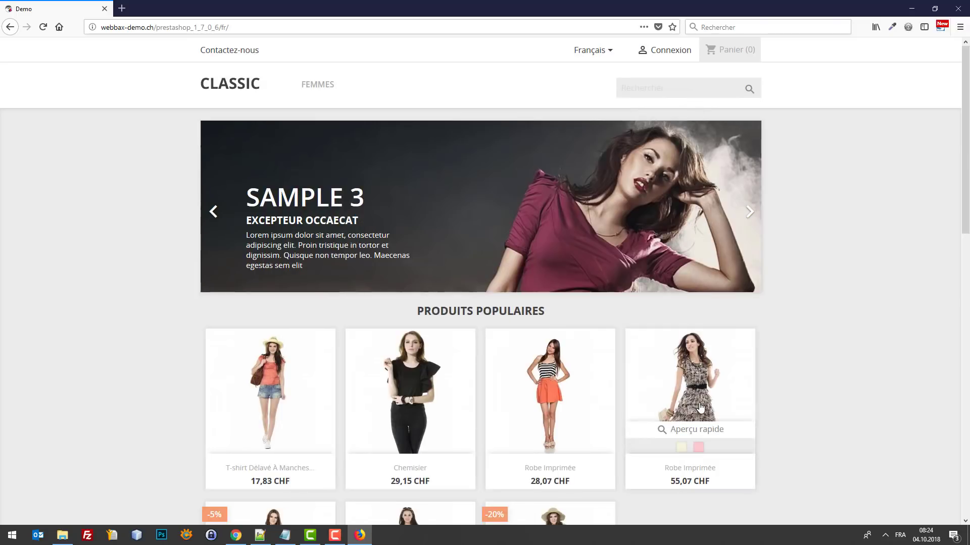
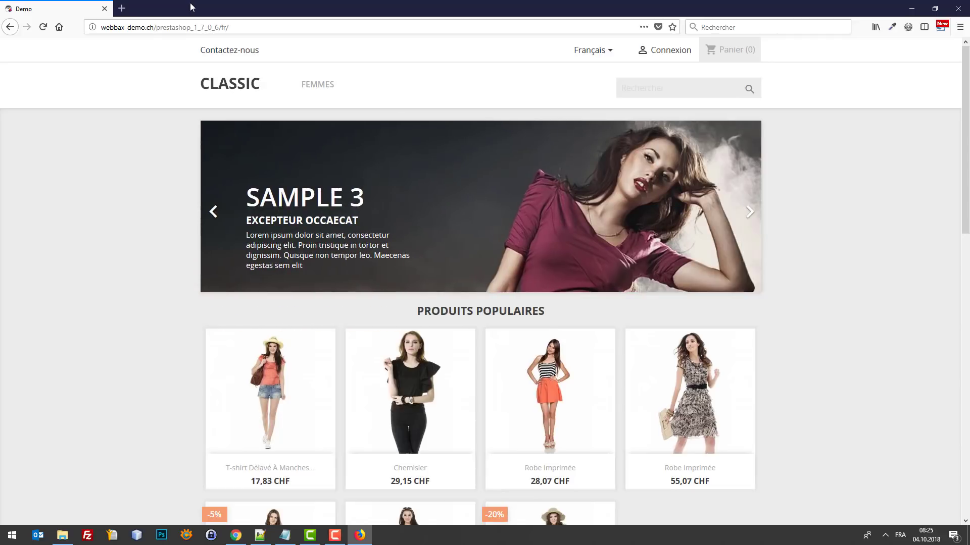
Step: Load webbax.ch in a new Firefox tab, close the demo store tab, and minimize Firefox
click(123, 8)
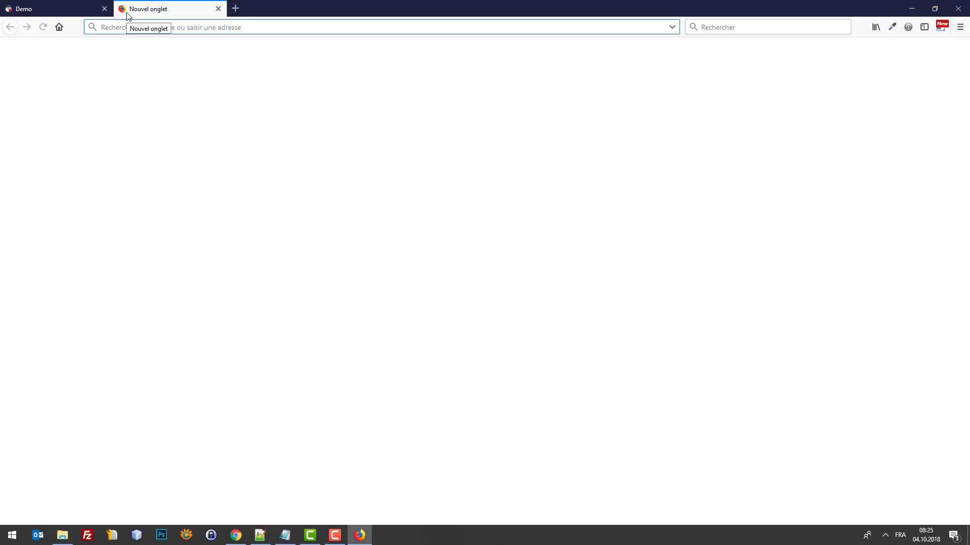
text(webbax.ch)
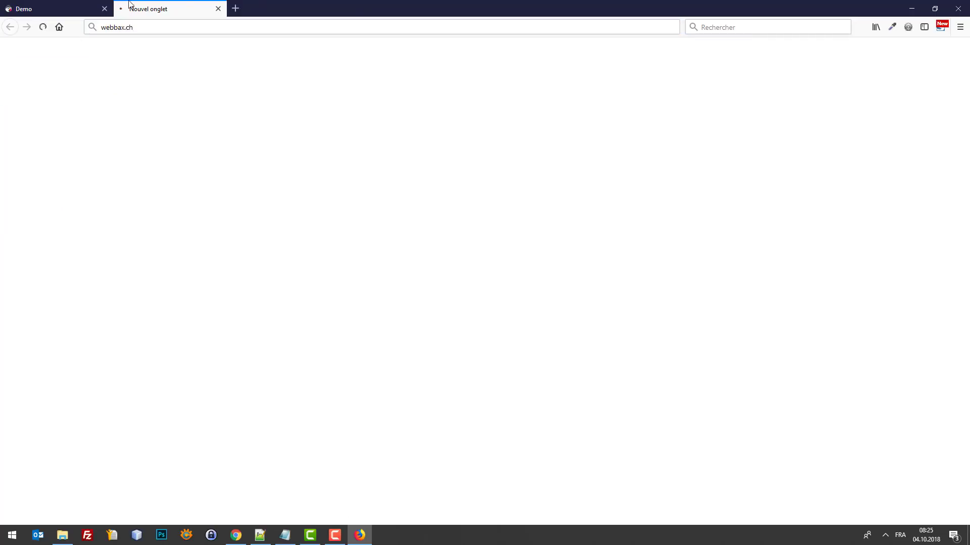
key(Return)
click(105, 10)
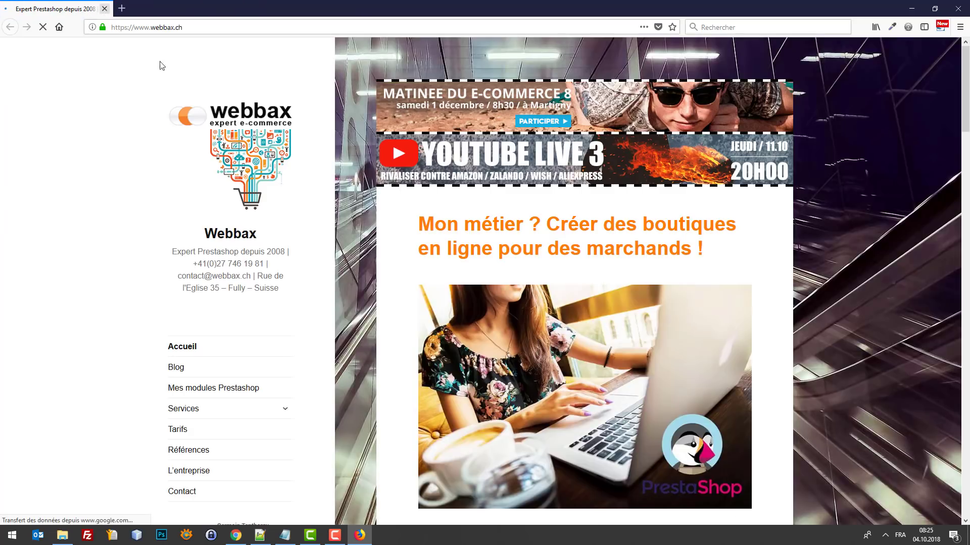
click(916, 10)
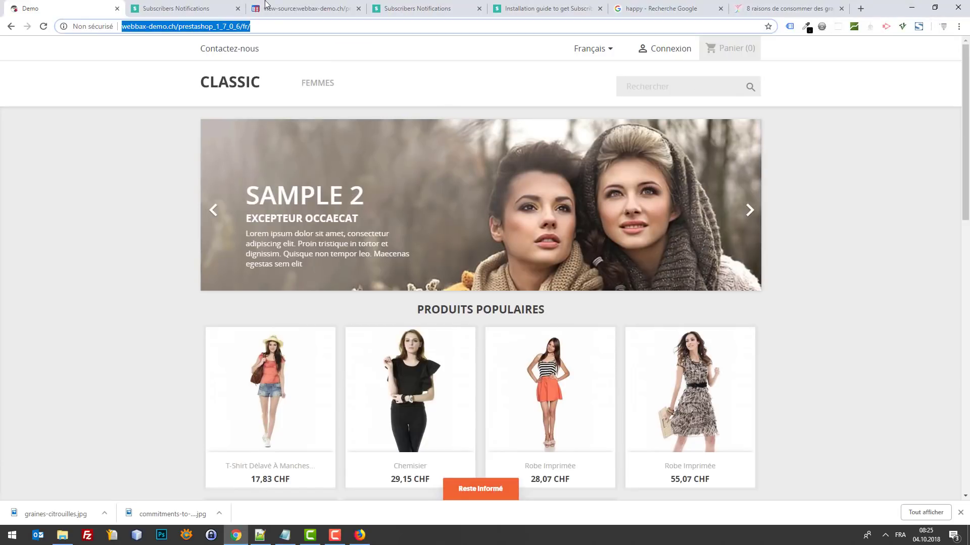
Step: Send the prepared 'En forme pour Halloween !' notification and bring Firefox forward to see it arrive
click(225, 5)
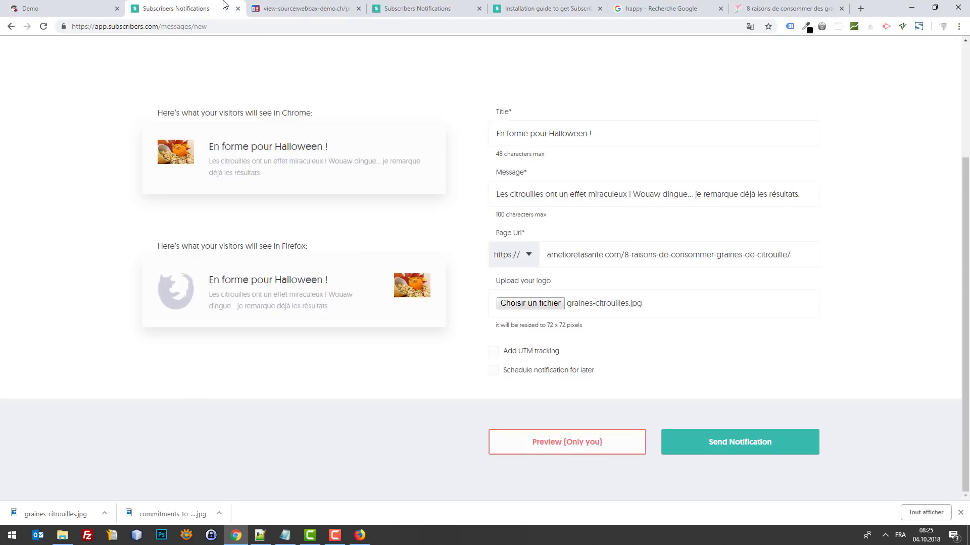
click(752, 447)
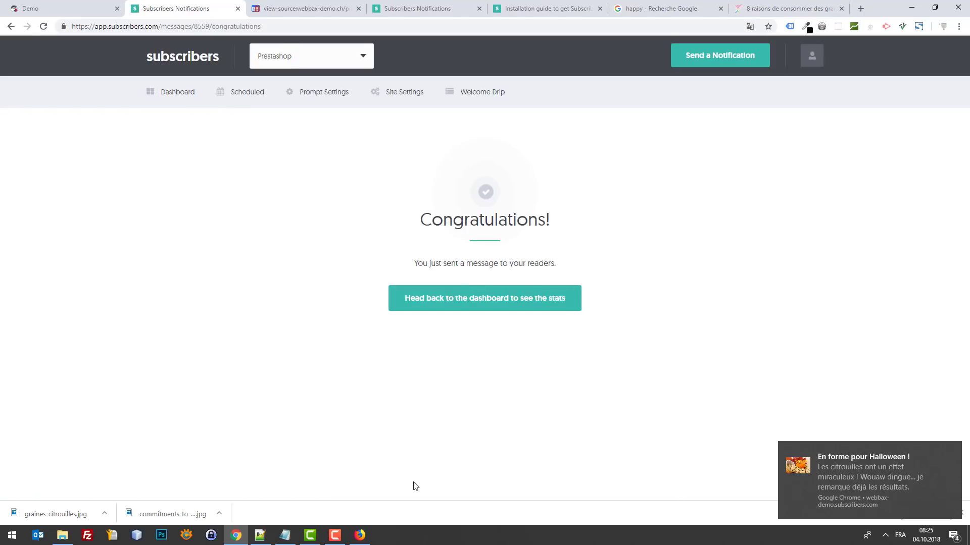
click(363, 540)
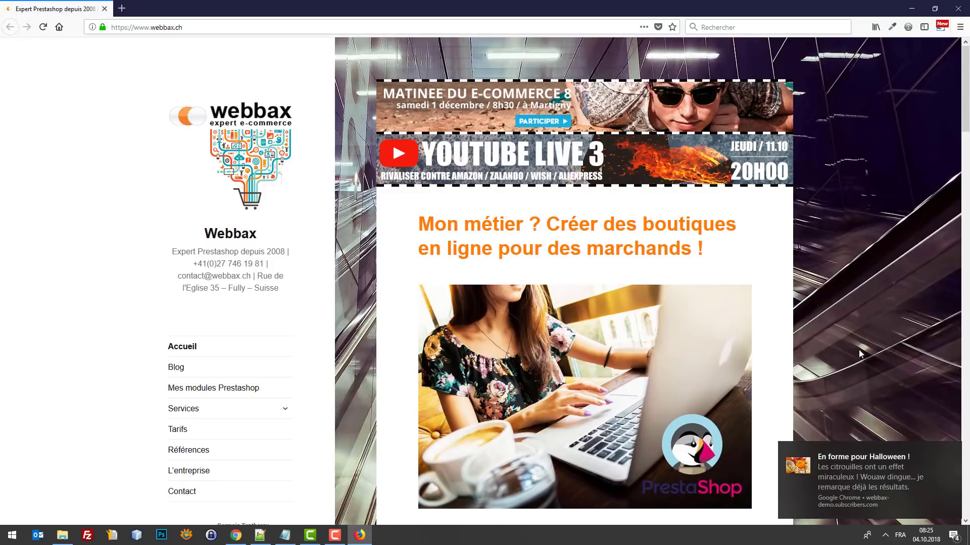
Step: Restore the Firefox window and maximize it again
scroll(858, 350, down, 5)
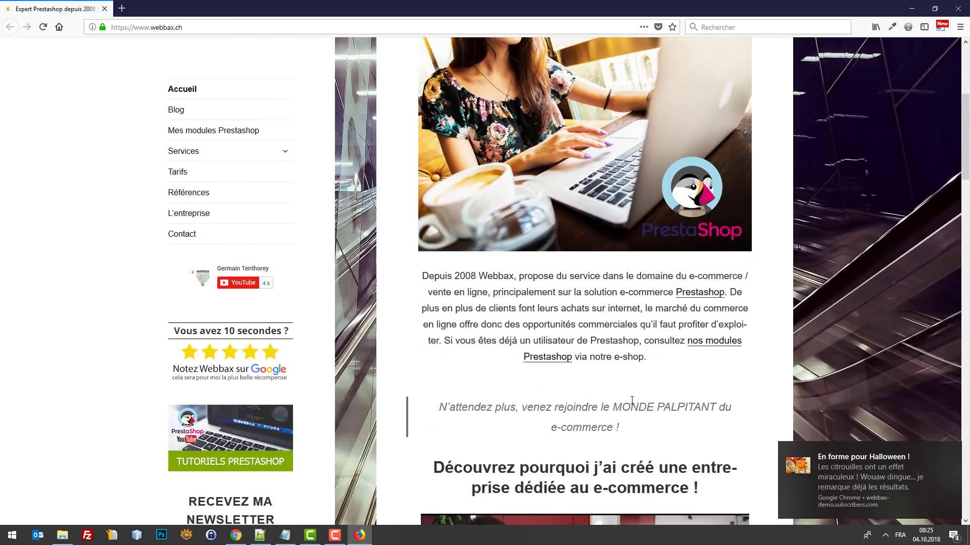
drag(342, 6, 439, 64)
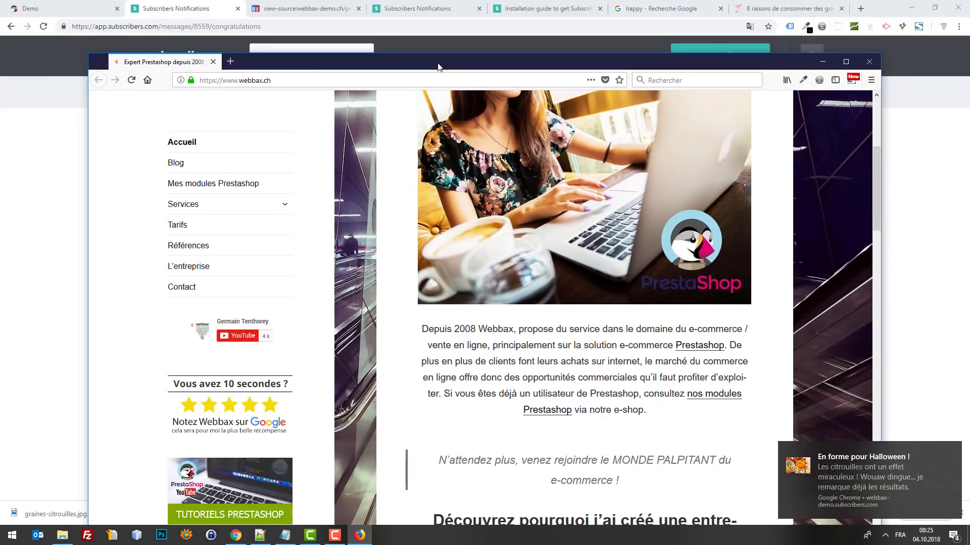
double_click(451, 69)
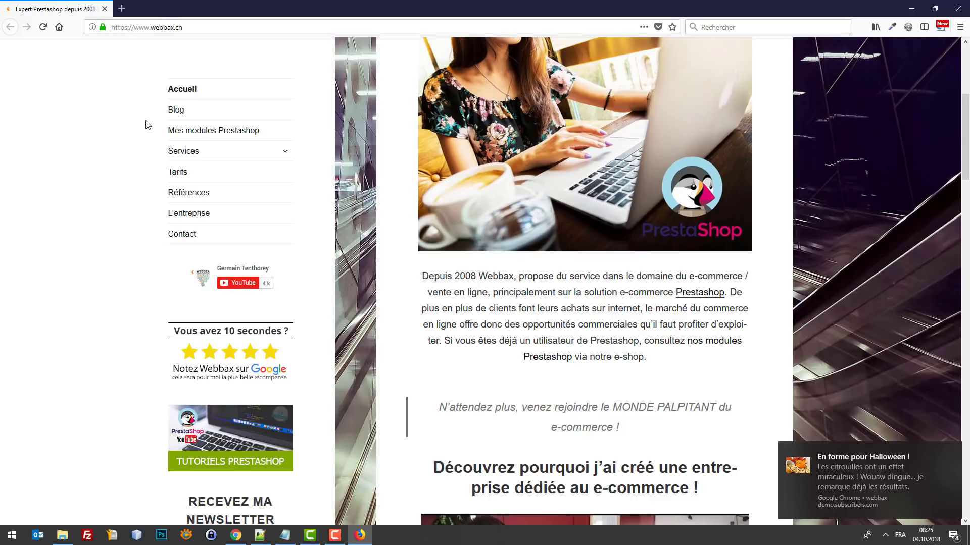
Step: Paste the webbax-demo.ch store address and open the Chemisier product page (29,15 CHF)
double_click(176, 110)
click(165, 29)
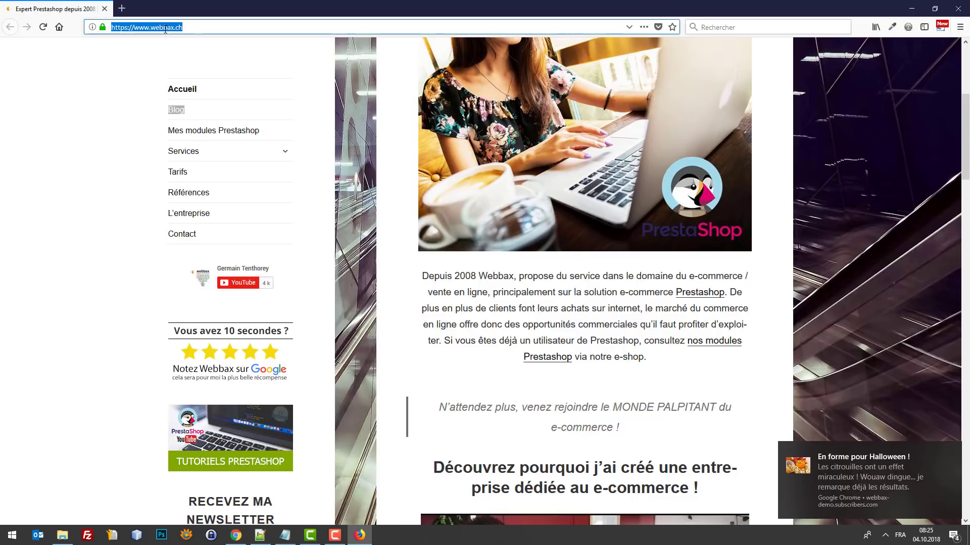
text(http://webbax-demo.ch/prestashop_1_7_0_6/fr/)
key(Return)
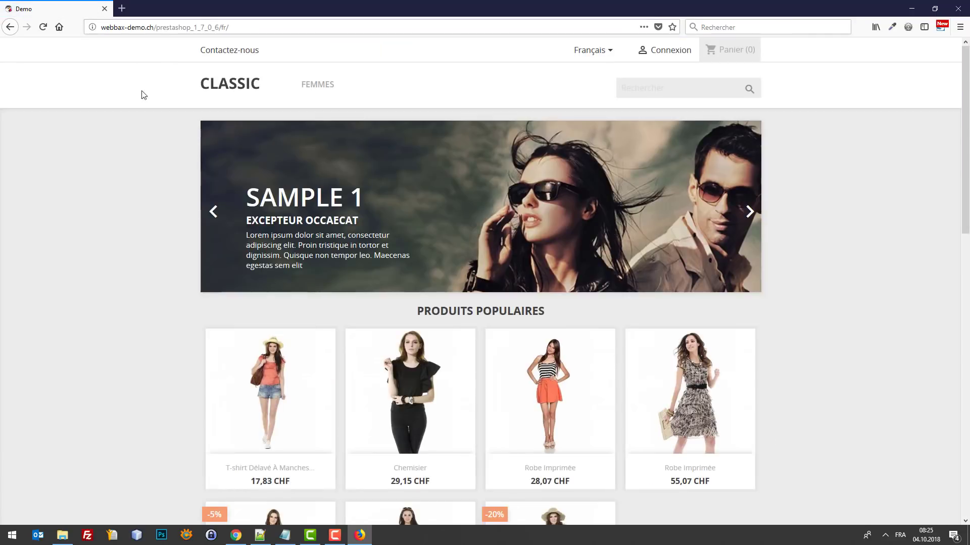
scroll(86, 319, down, 4)
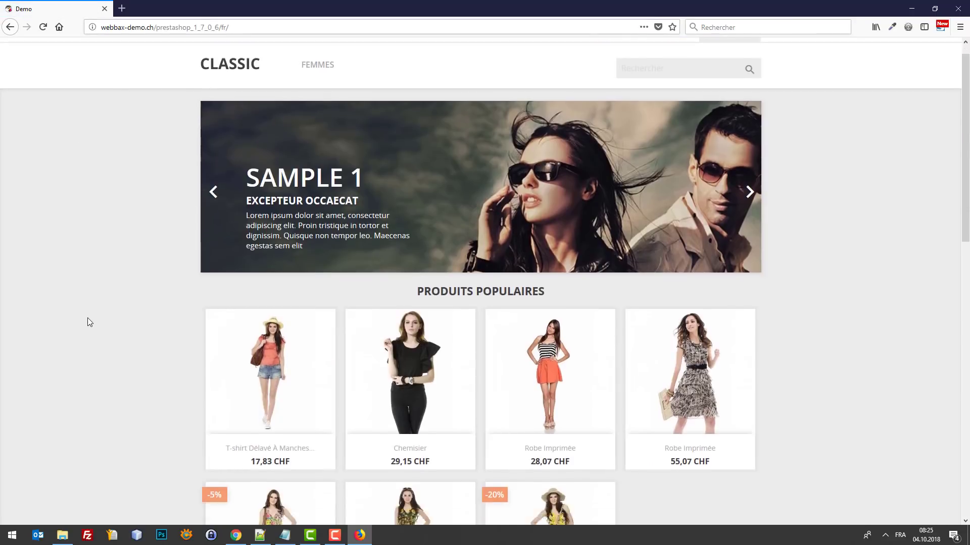
click(418, 168)
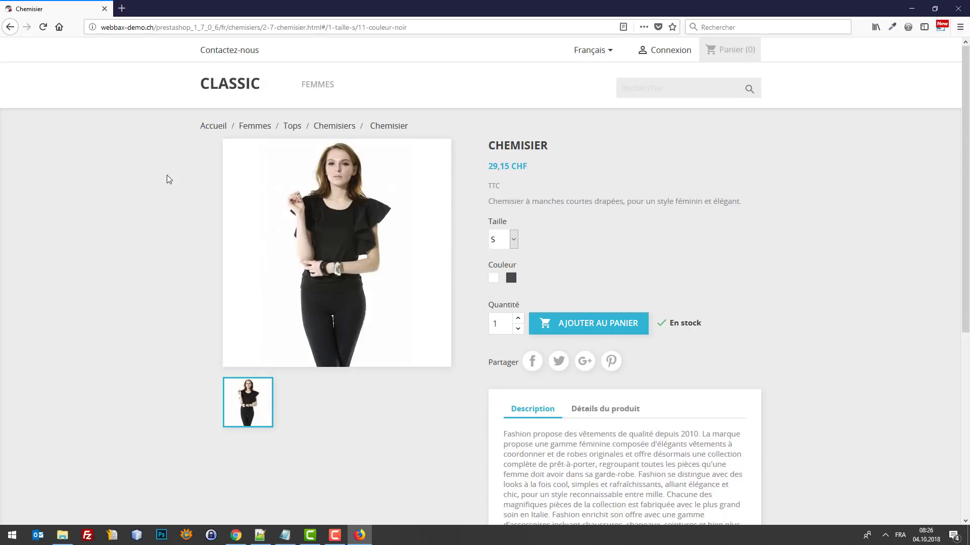
scroll(187, 298, down, 2)
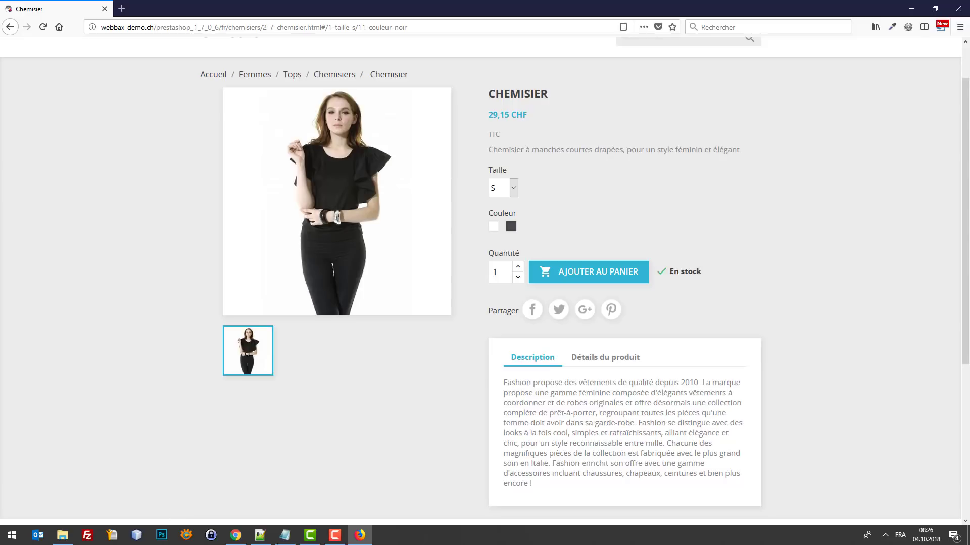
Step: Send a new notification titled 'test' with message 'test', linking to the pumpkin-seed article
mouse_move(236, 535)
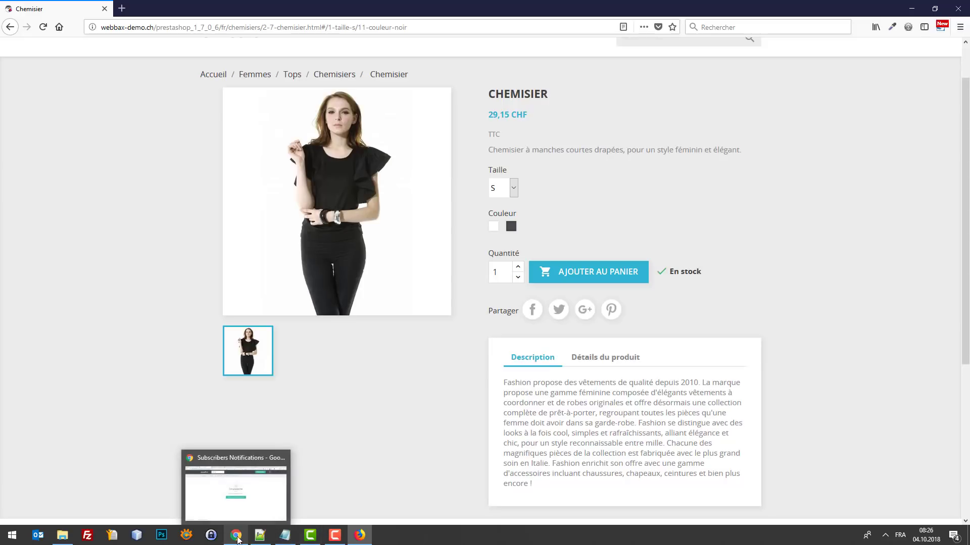
click(254, 495)
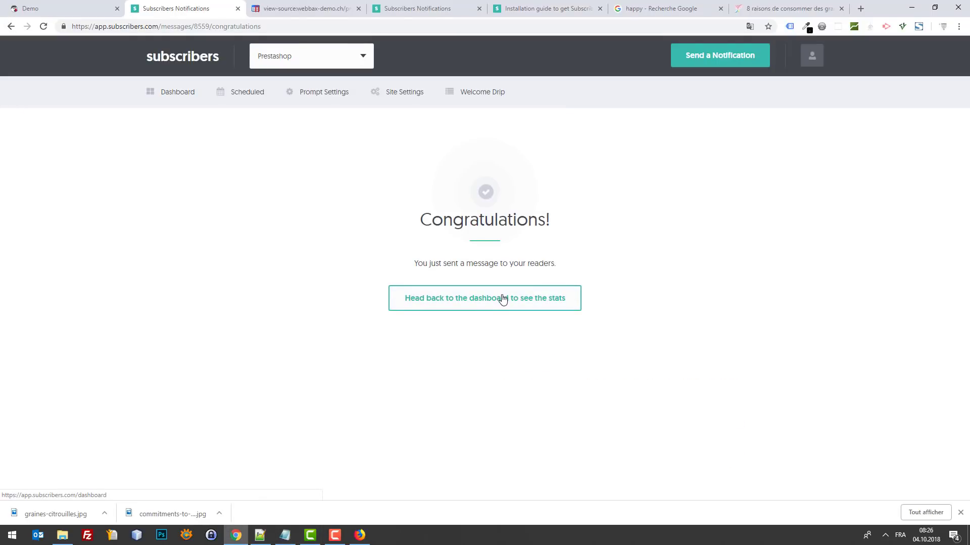
click(728, 55)
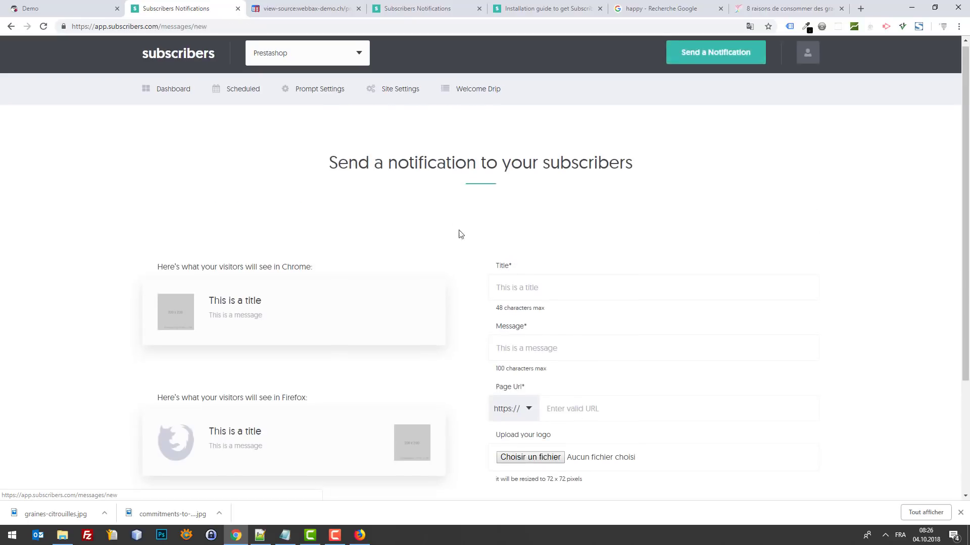
scroll(459, 234, down, 1)
click(536, 231)
text(test)
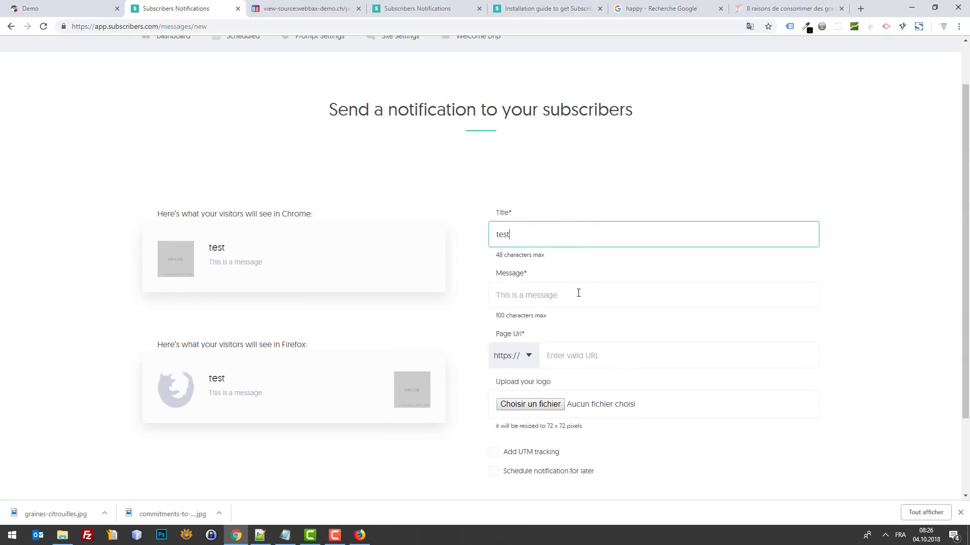
click(578, 293)
text(test)
click(581, 355)
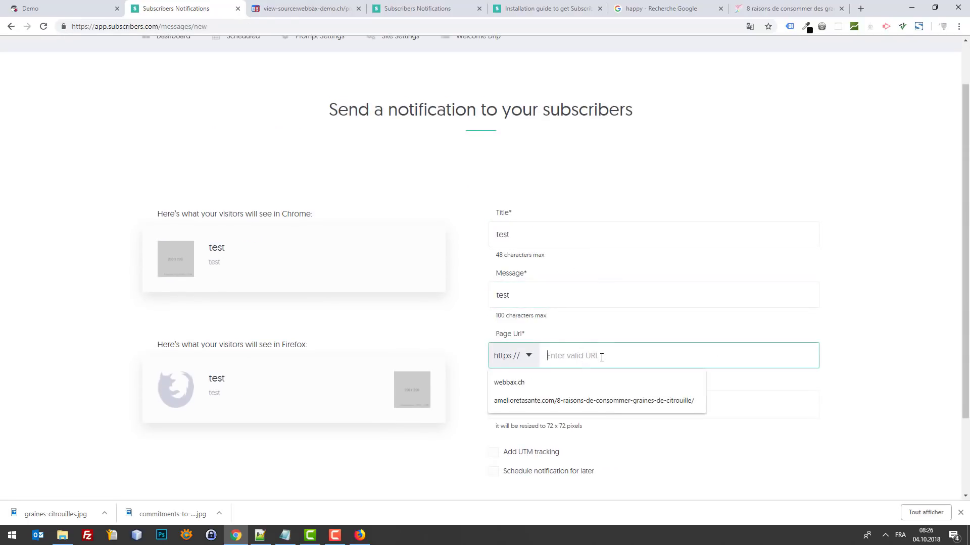
click(598, 401)
scroll(598, 399, down, 2)
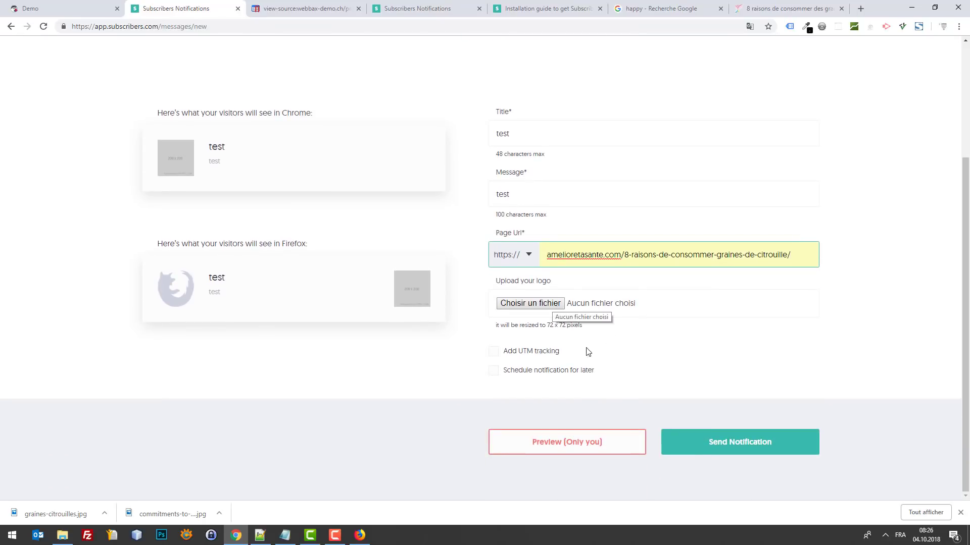
click(722, 444)
Step: Check the alert over Firefox, then return to the demo store tab
click(359, 537)
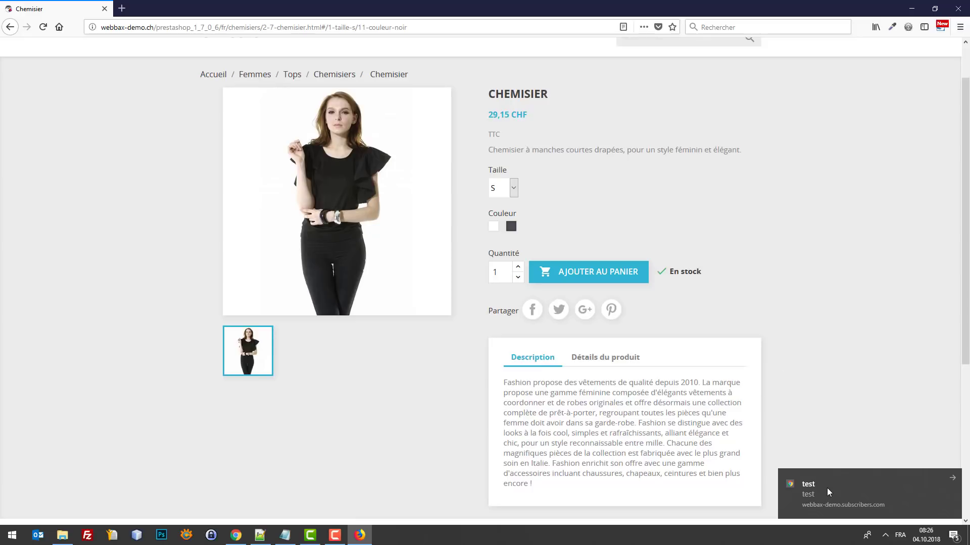
click(234, 534)
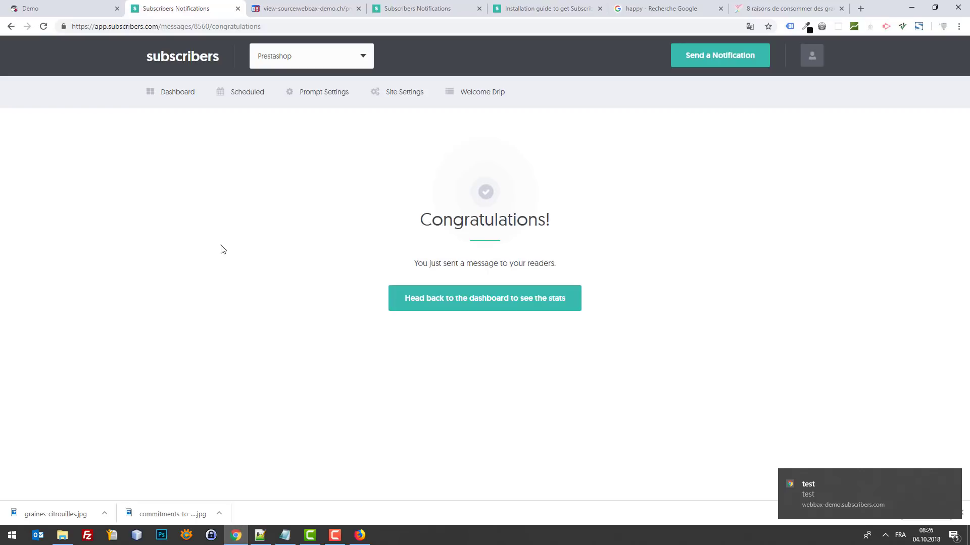
click(62, 6)
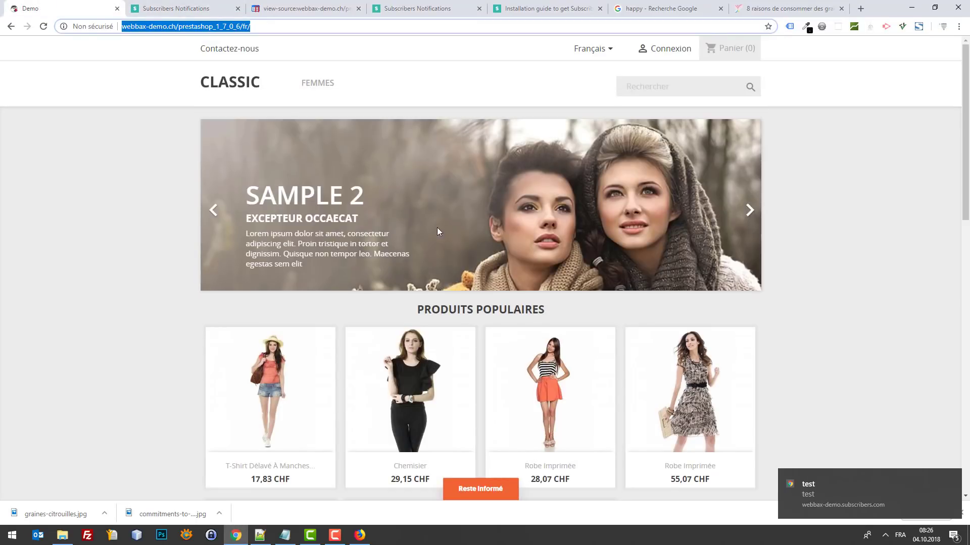
Step: Bring the Firefox product page forward and open the page inspector, dismissing its layout tip
click(359, 535)
scroll(151, 318, down, 5)
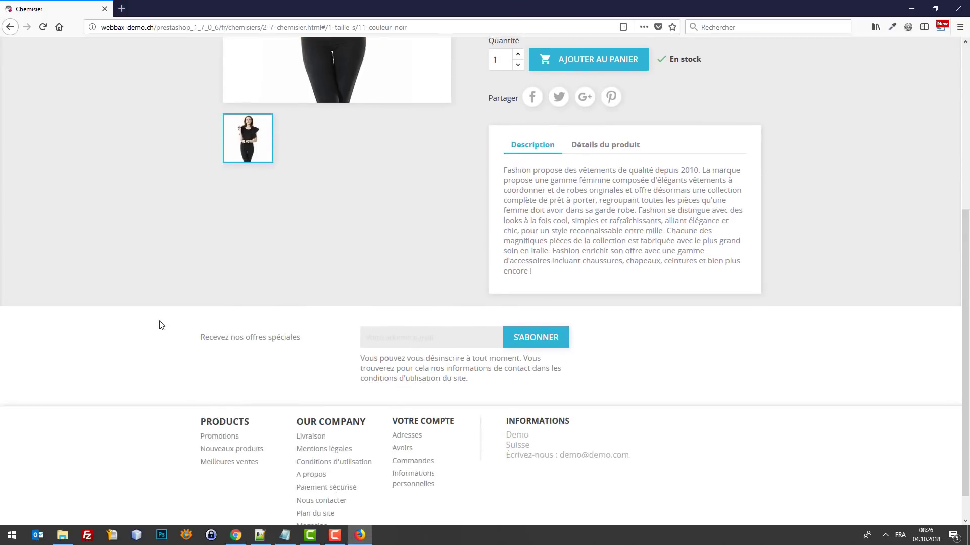
scroll(197, 298, up, 4)
scroll(192, 250, up, 3)
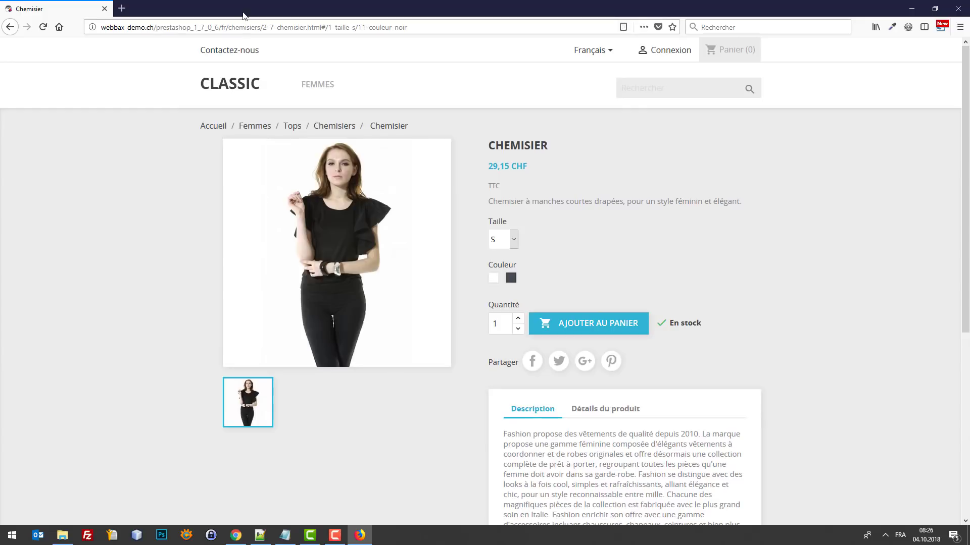
key(F12)
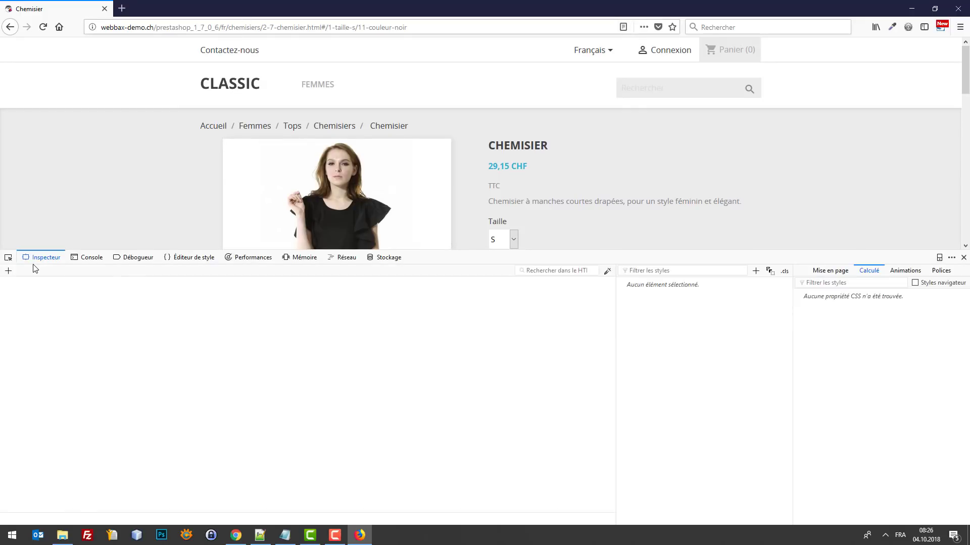
double_click(748, 212)
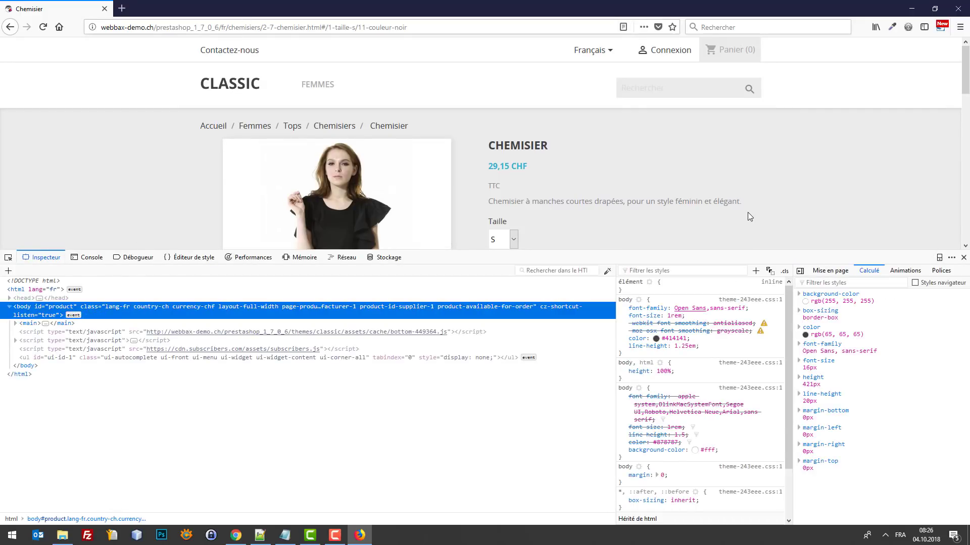
Step: Clear all browsing history, reload the page, and close the developer tools
key(ctrl+shift+Delete)
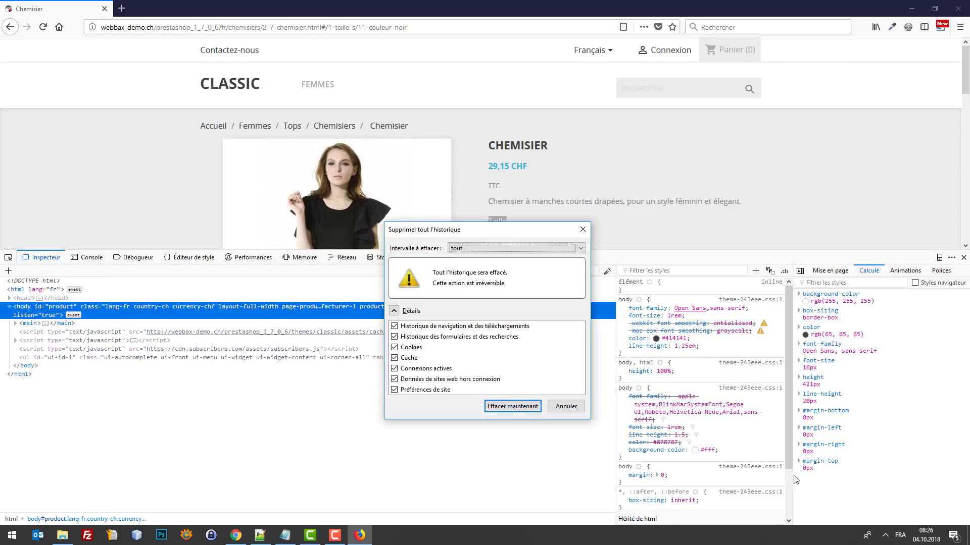
key(Return)
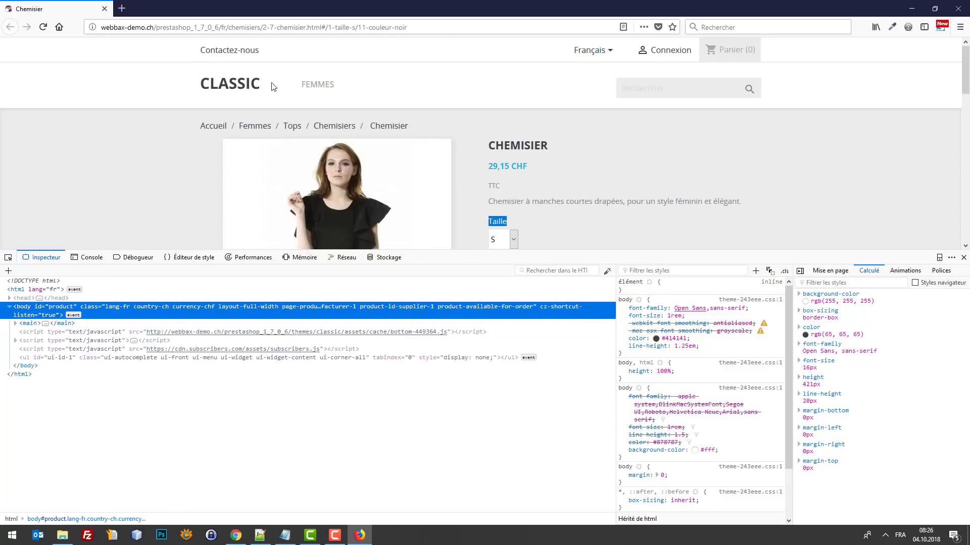
key(F5)
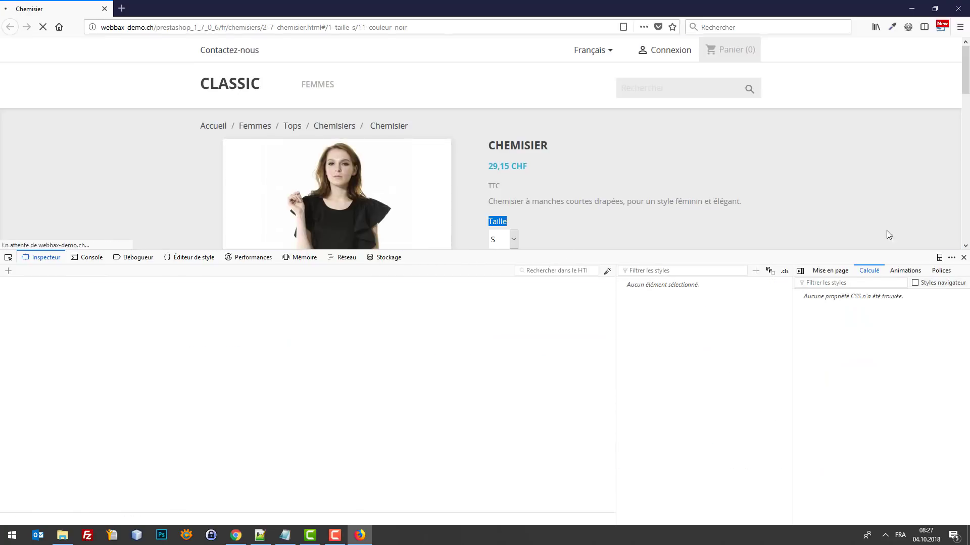
click(963, 257)
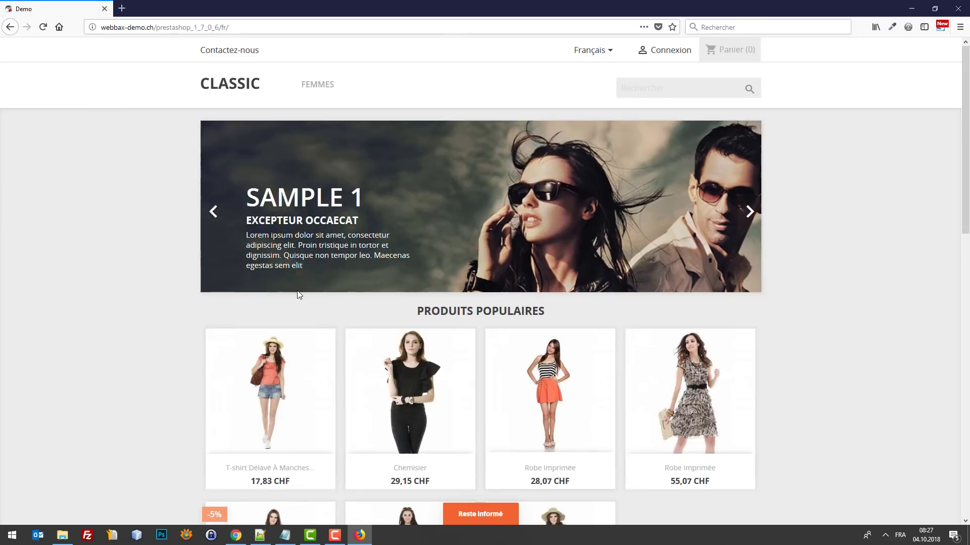
Step: Start a new Subscribers notification with title 'test' and message 'test'
click(236, 539)
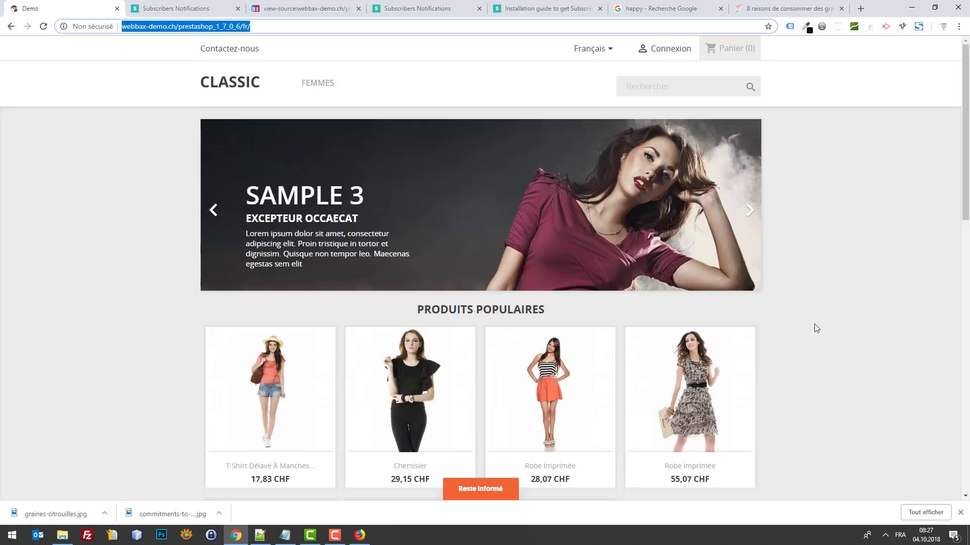
click(189, 5)
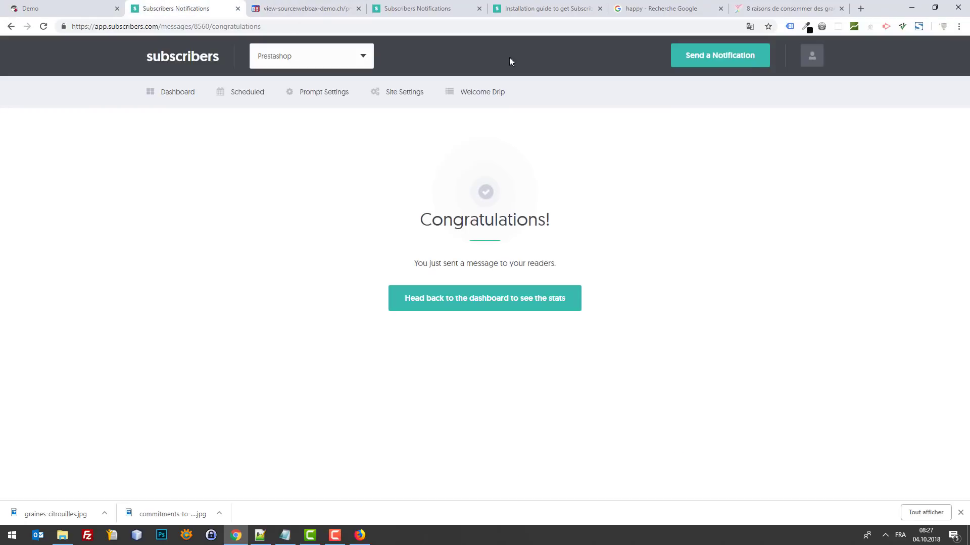
click(738, 56)
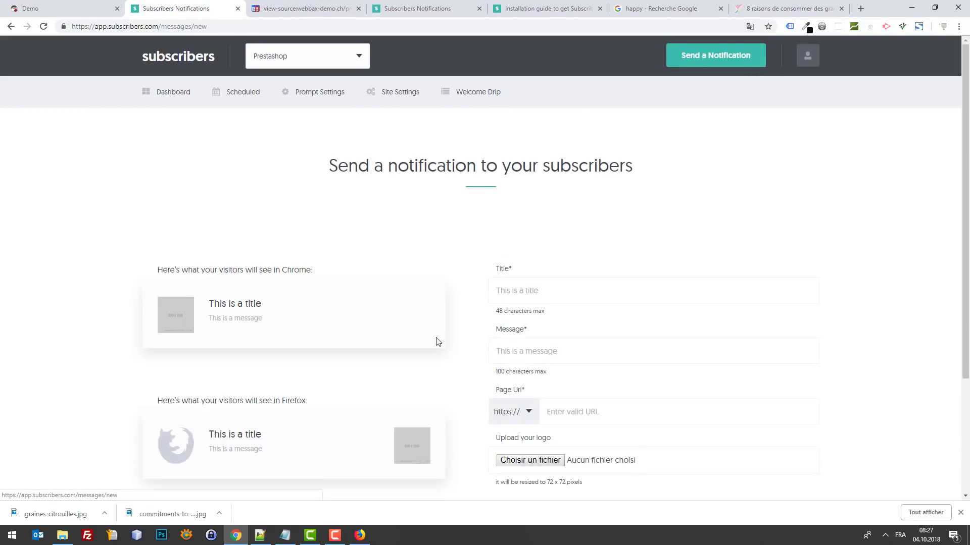
click(513, 291)
text(test)
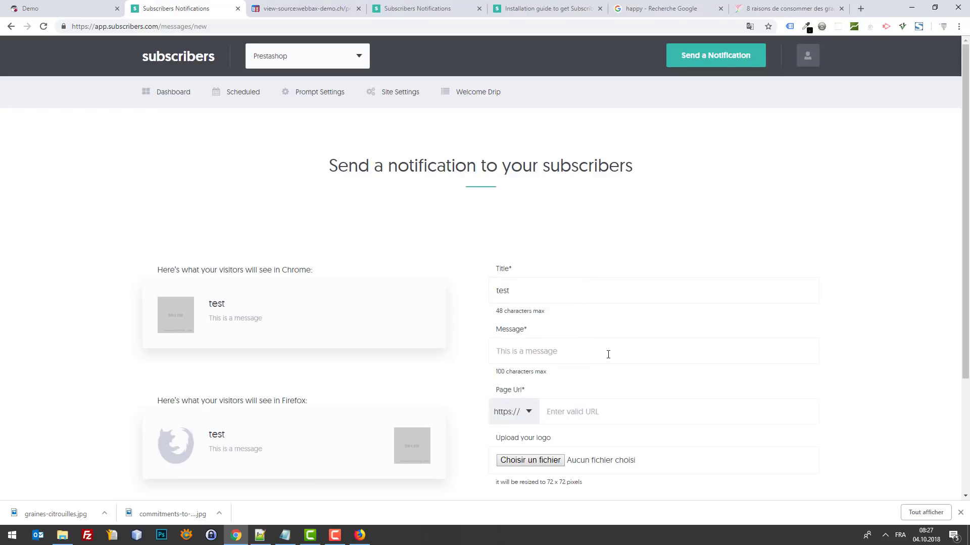
click(608, 354)
text(test)
Step: Link it to the amelioretasante.com pumpkin-seeds article, try sending it, and switch to Firefox
scroll(599, 376, down, 3)
click(603, 266)
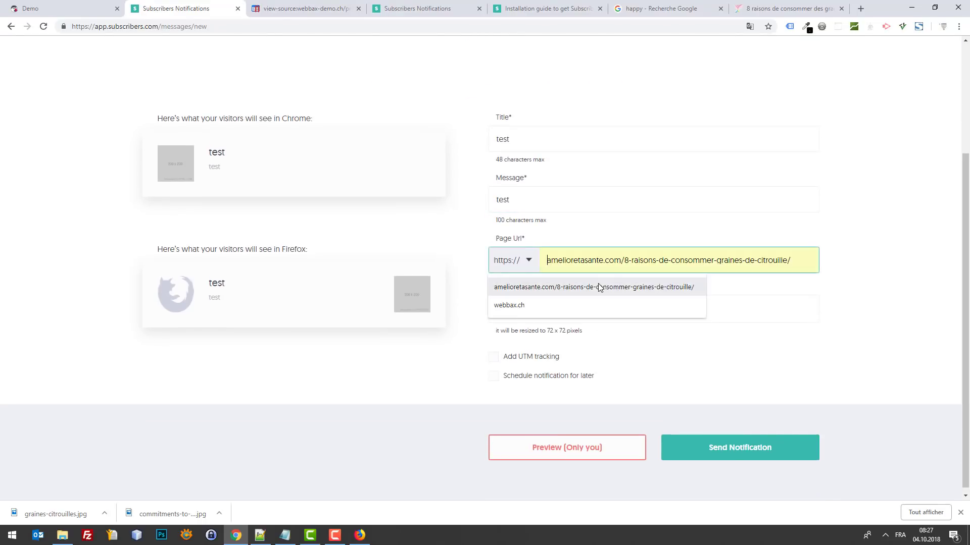
click(599, 288)
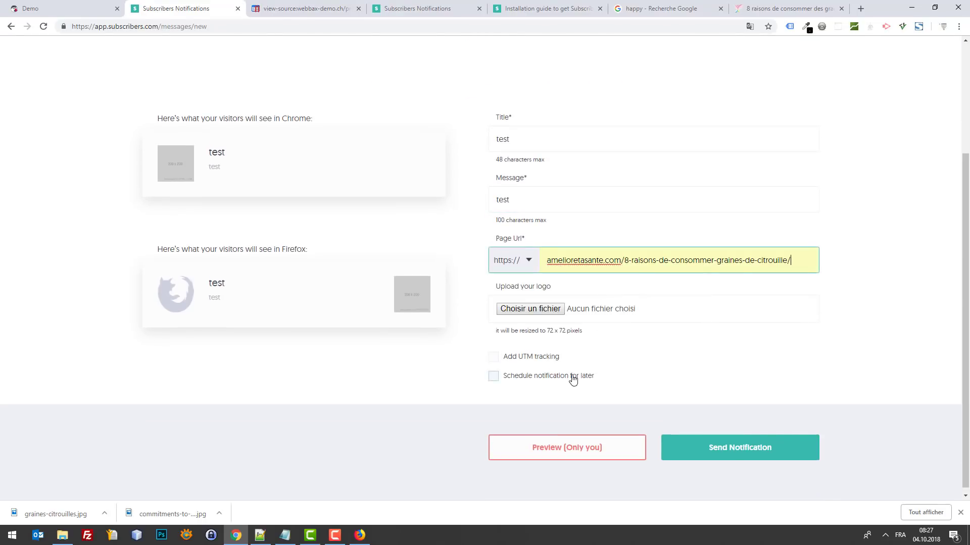
click(728, 450)
click(360, 535)
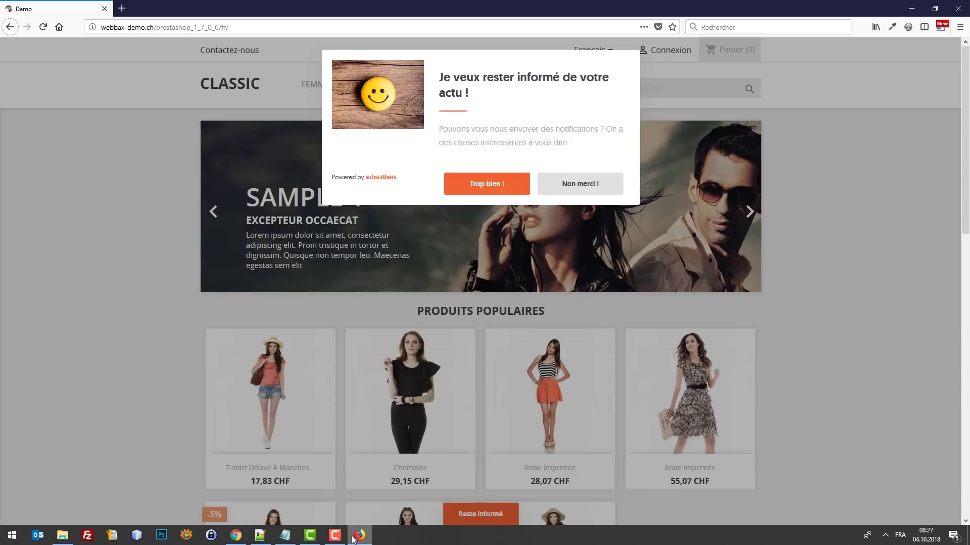
Step: Accept the 'Trop bien !' prompt, close the already-subscribed window, and restore the shop window smaller
click(486, 183)
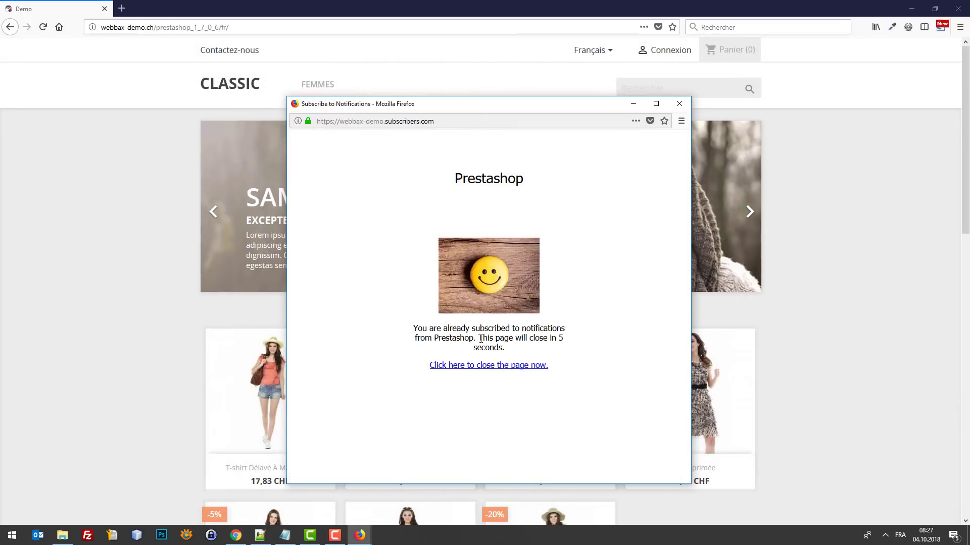
click(679, 104)
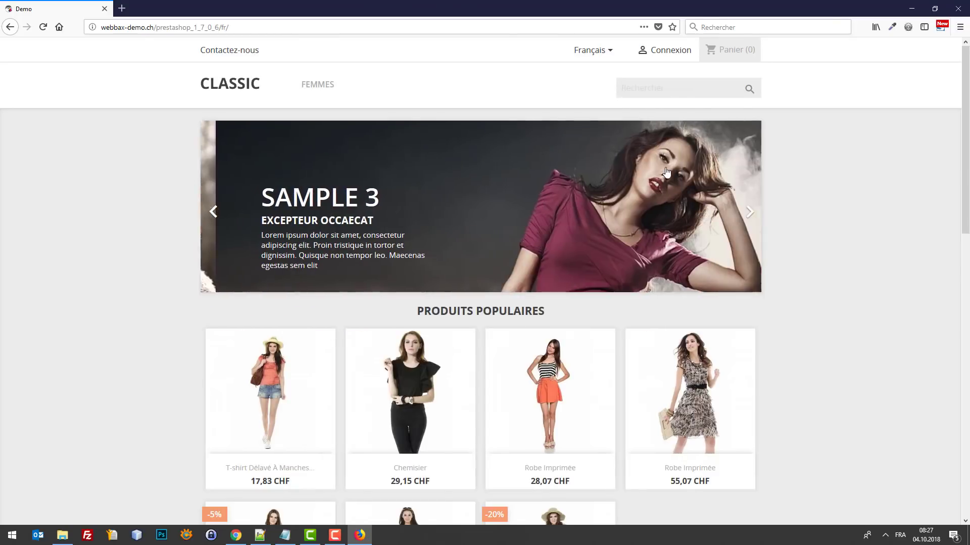
drag(153, 4, 322, 34)
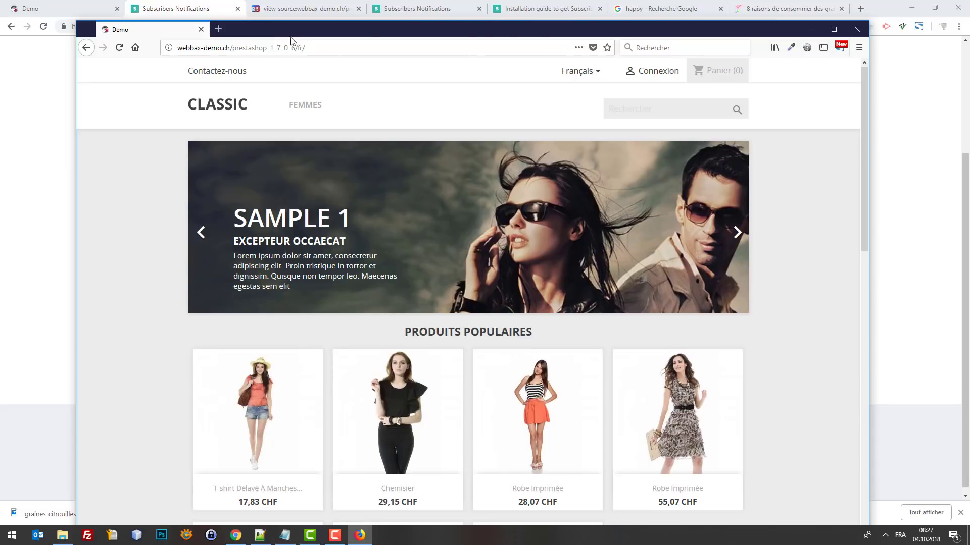
Step: Open a Firefox private window, select the shop's address, then hide Firefox and bring Chrome forward
click(859, 48)
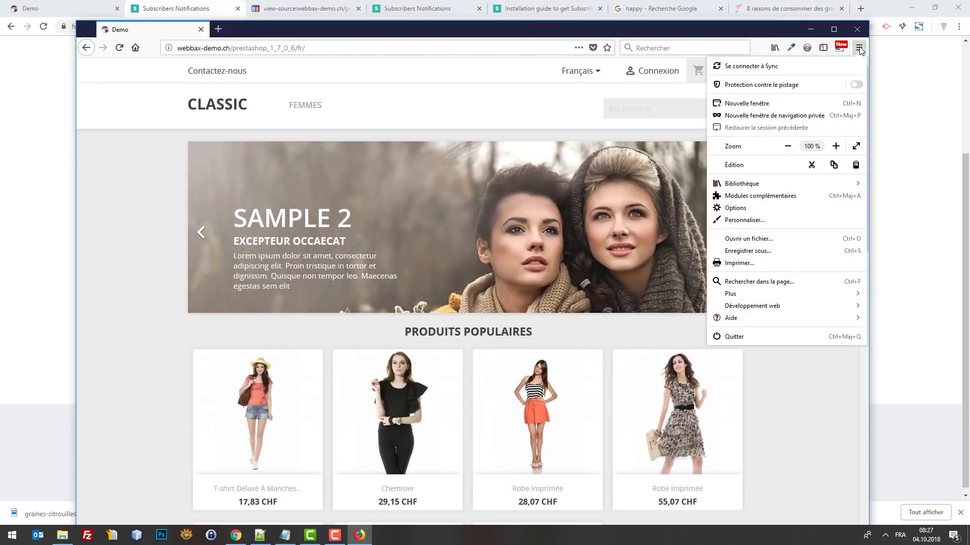
click(767, 116)
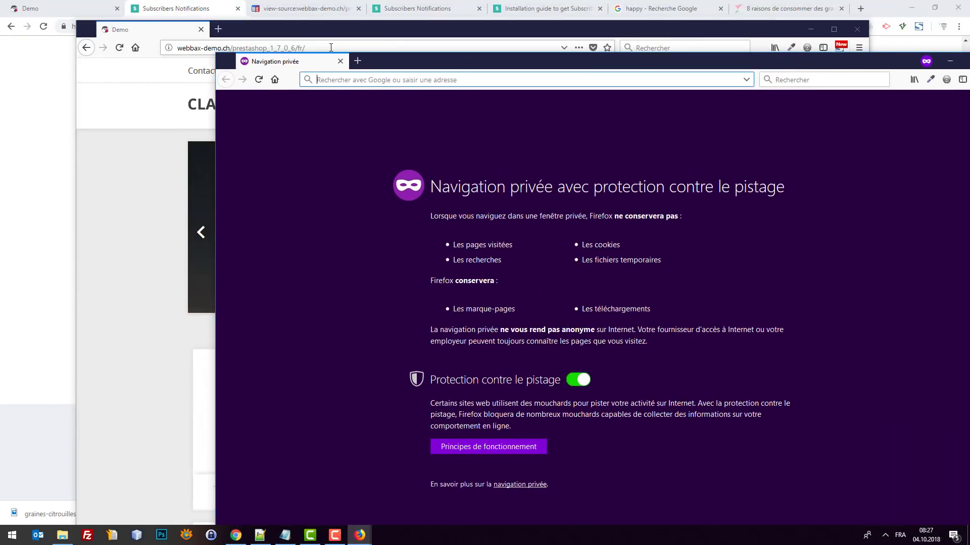
click(331, 47)
key(ctrl+c)
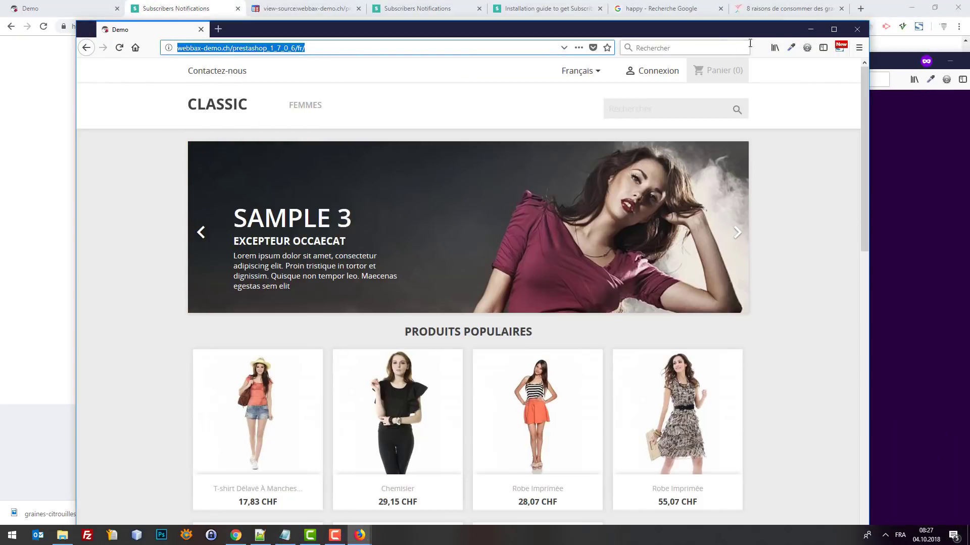
click(810, 29)
click(837, 19)
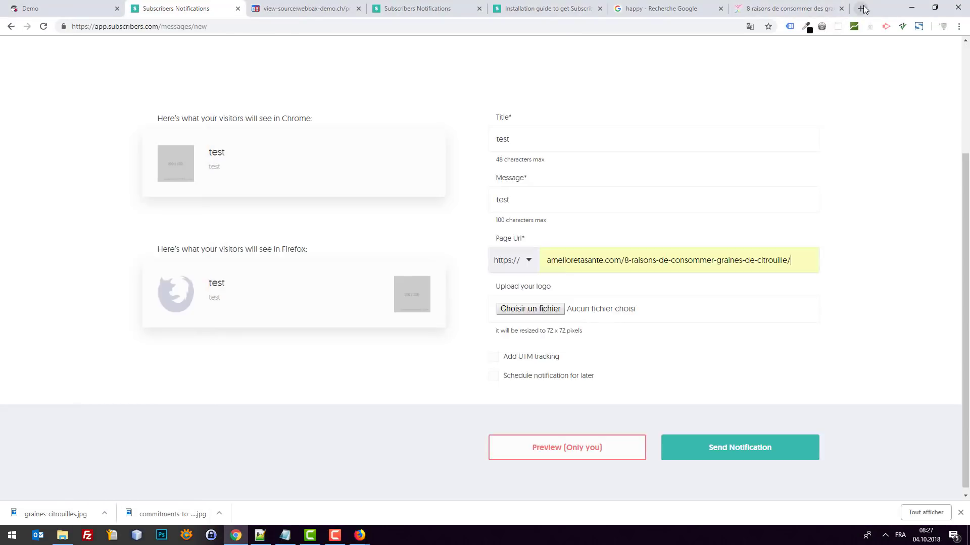
click(862, 9)
Step: Load the pasted shop address in a new Chrome private window
click(849, 9)
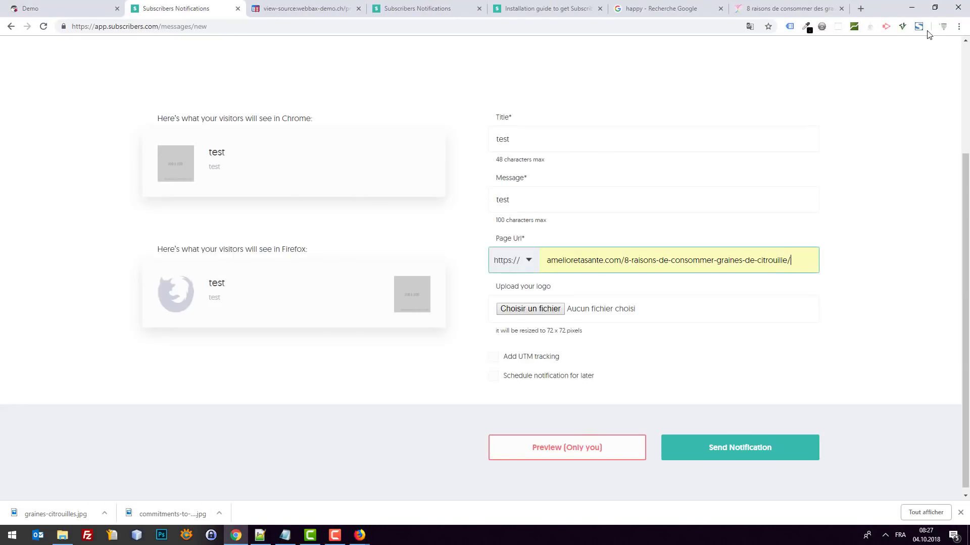
click(959, 27)
click(916, 64)
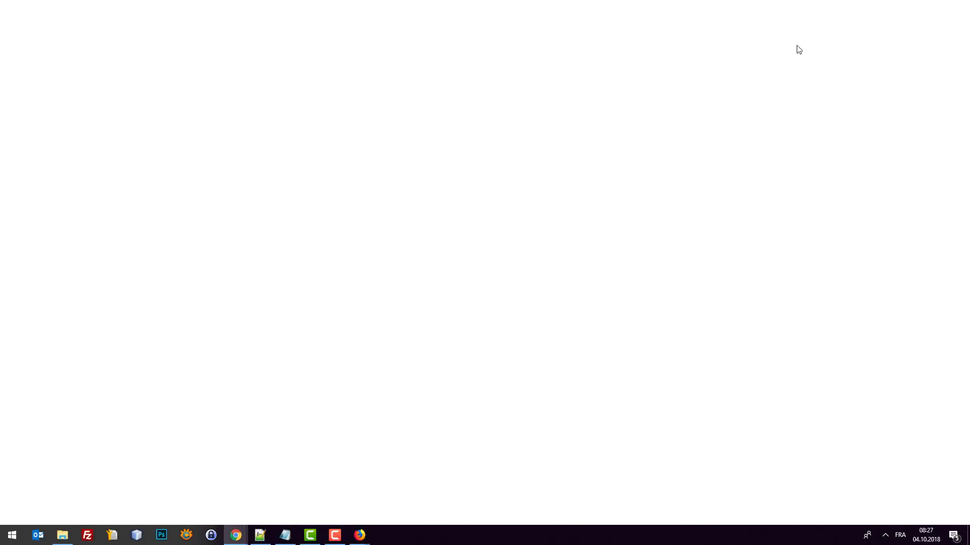
key(ctrl+v)
click(354, 45)
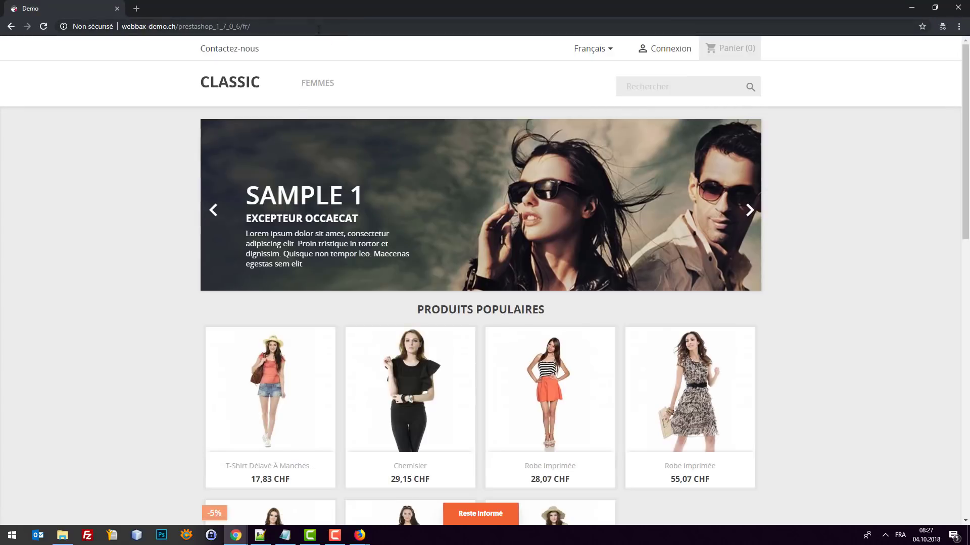
Step: Accept the shop's 'Trop bien !' prompt and close the subscription popup window
scroll(129, 213, down, 10)
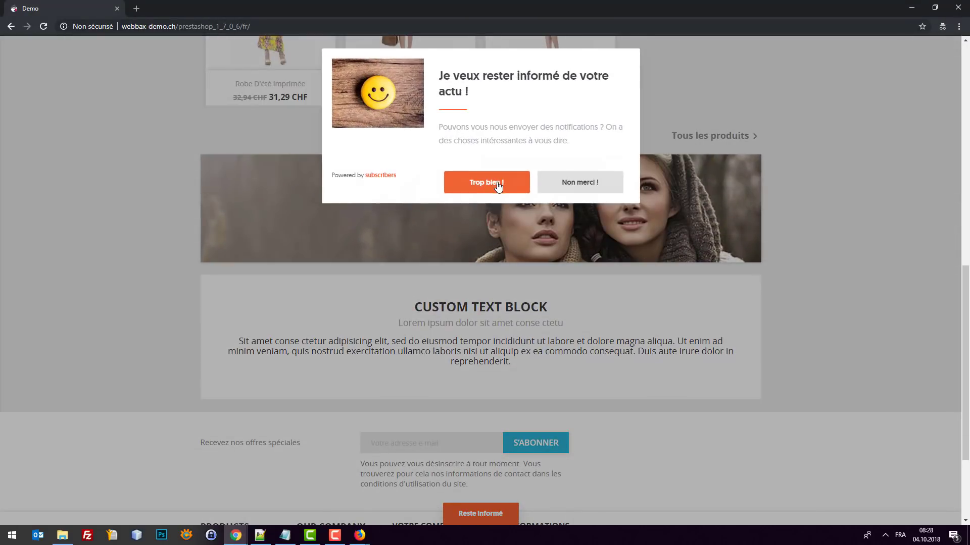
click(498, 187)
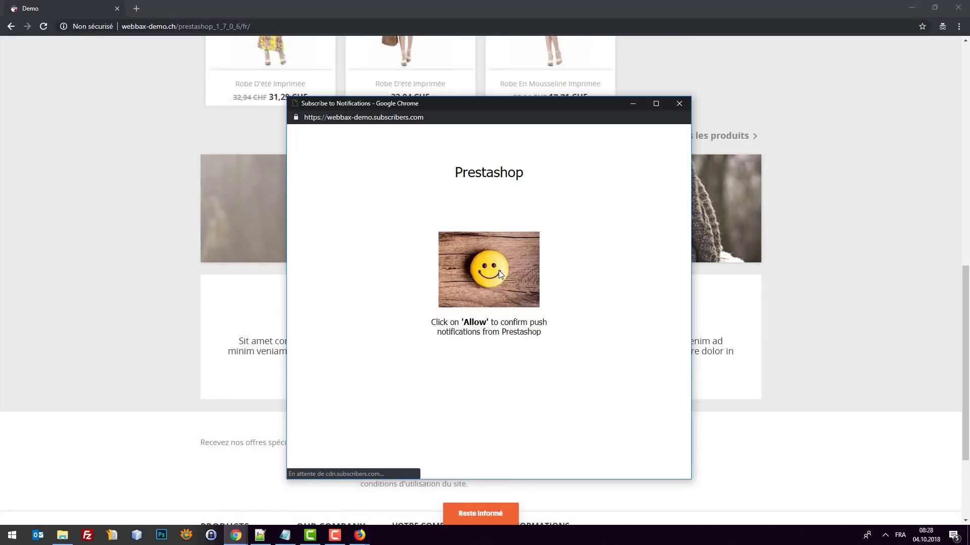
click(687, 107)
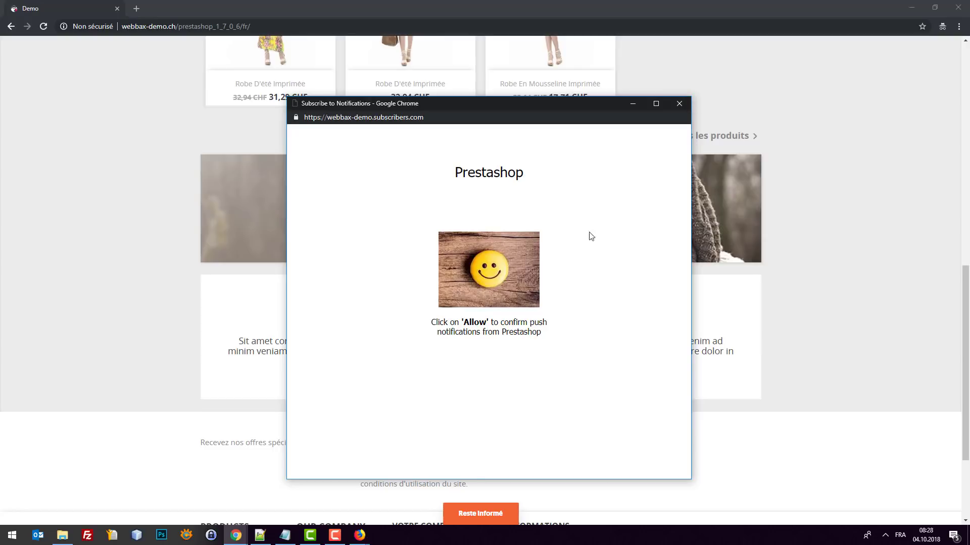
click(679, 103)
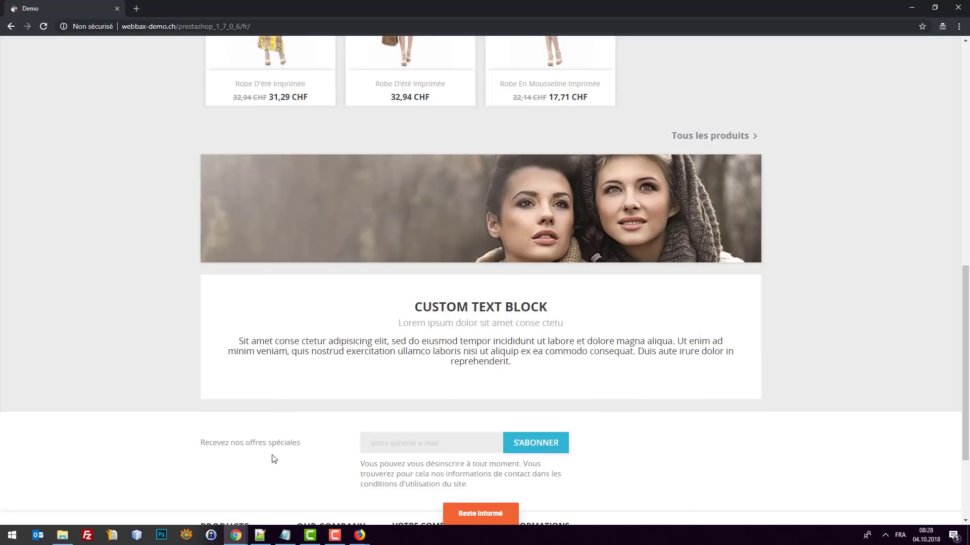
mouse_move(247, 538)
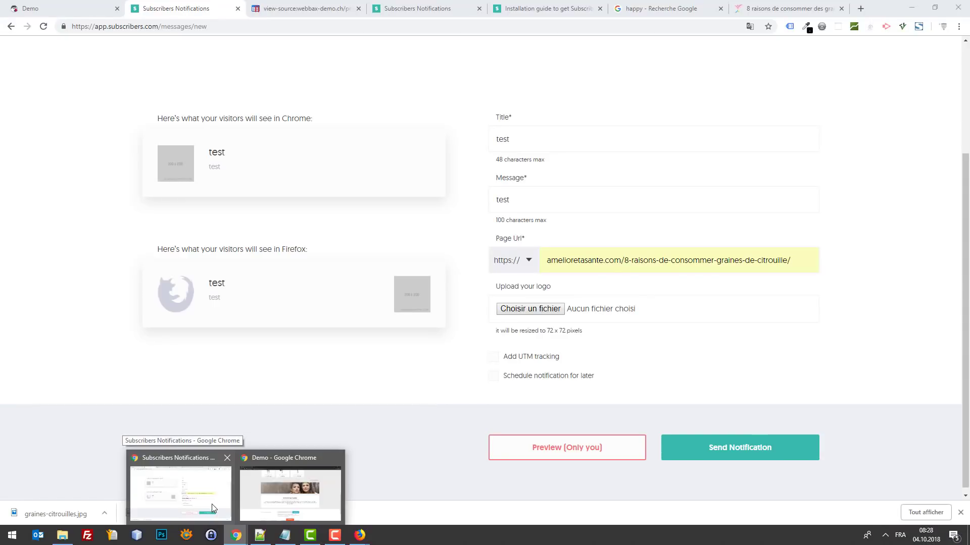
Step: Send the 'test' notification from Subscribers, then switch to the shop's Demo tab
click(212, 505)
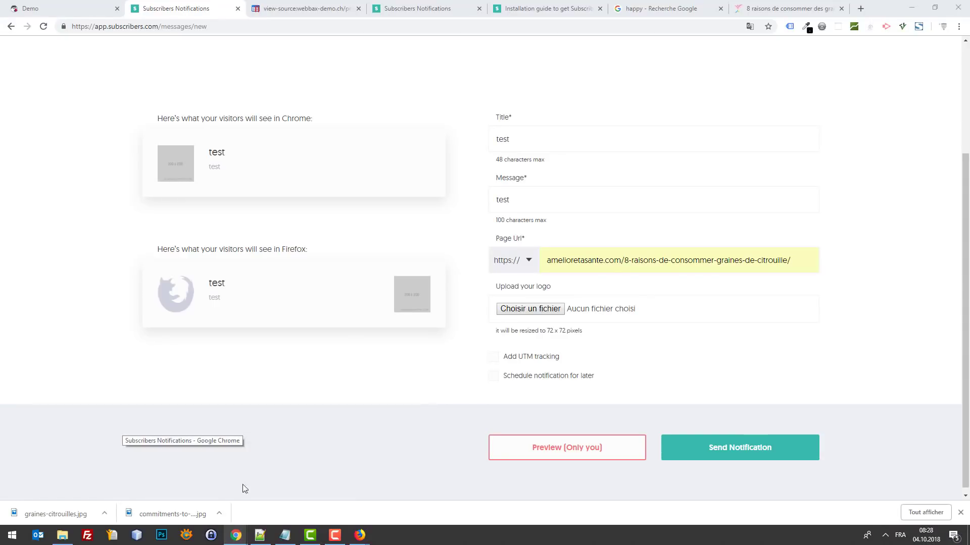
click(750, 449)
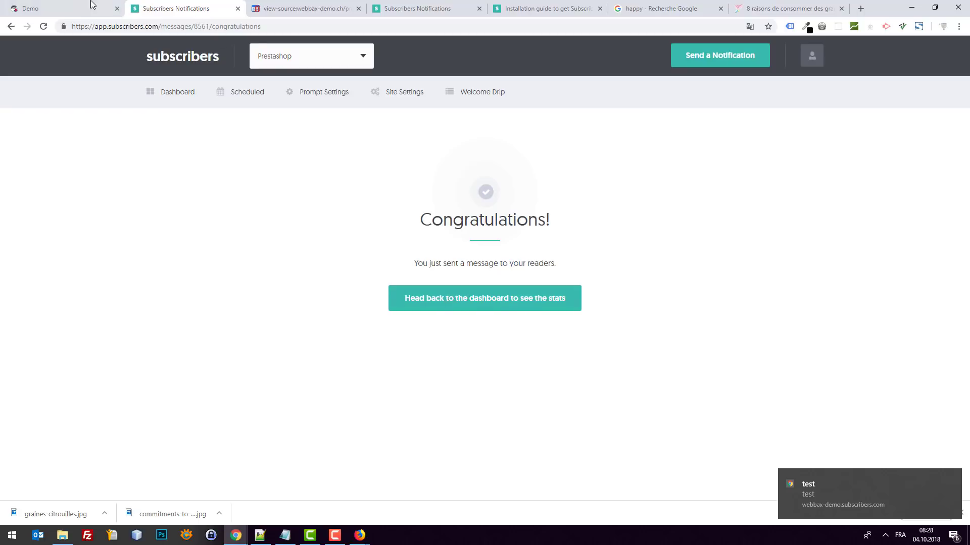
click(92, 4)
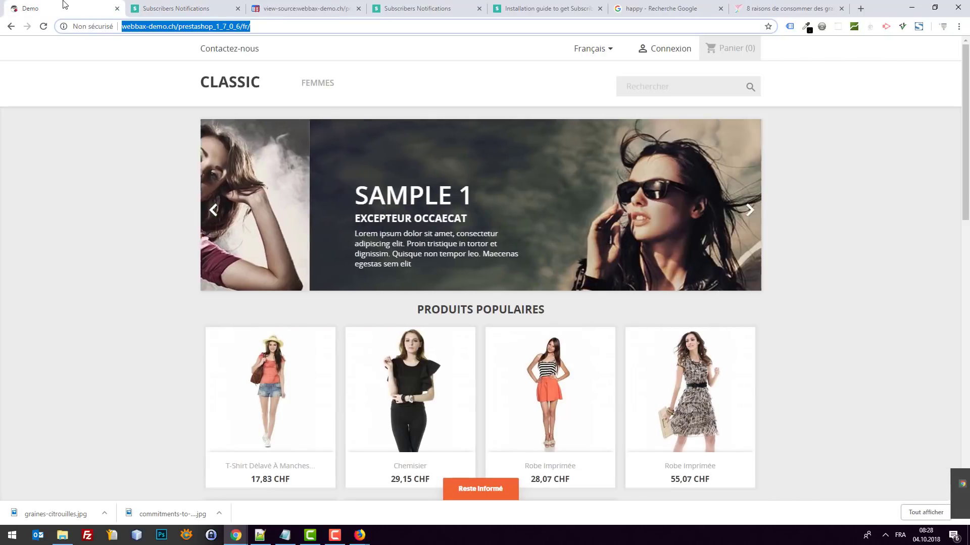
Step: Close the shop's Demo tab and all Firefox windows
middle_click(64, 2)
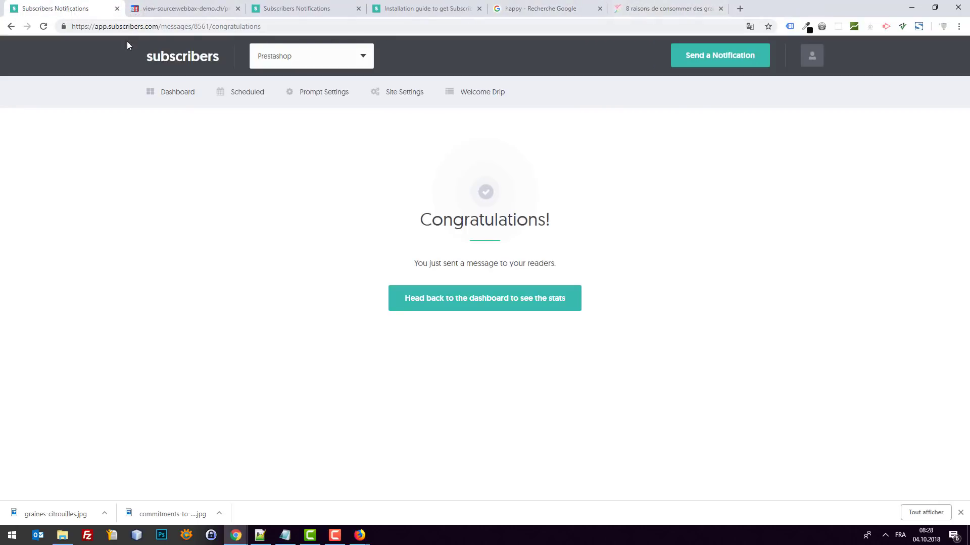
right_click(360, 537)
click(366, 514)
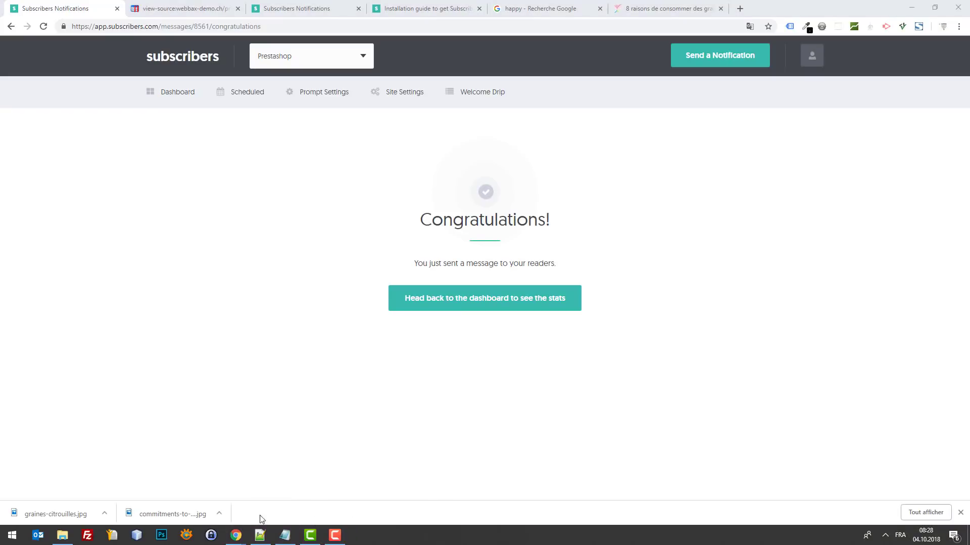
mouse_move(235, 539)
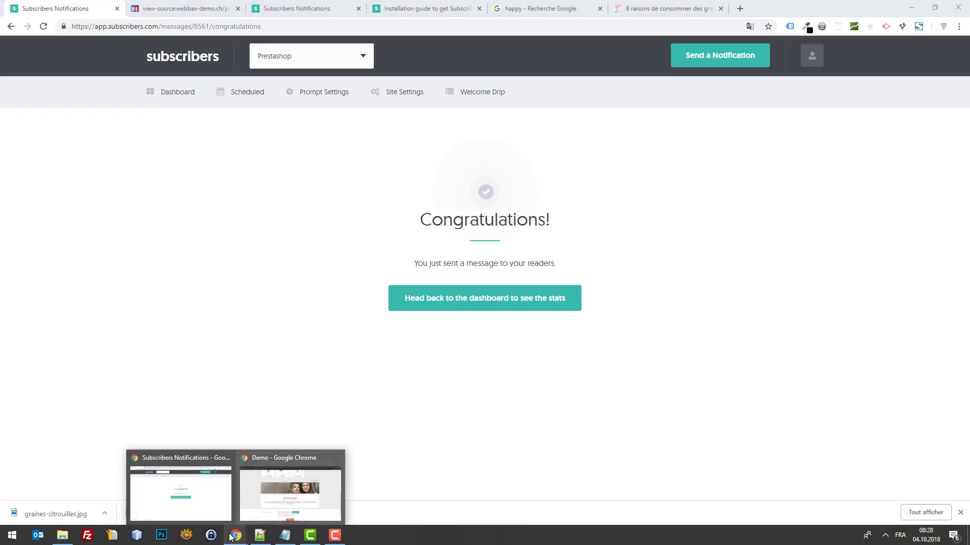
Step: Close the private shop window and return to the Subscribers confirmation window
click(291, 493)
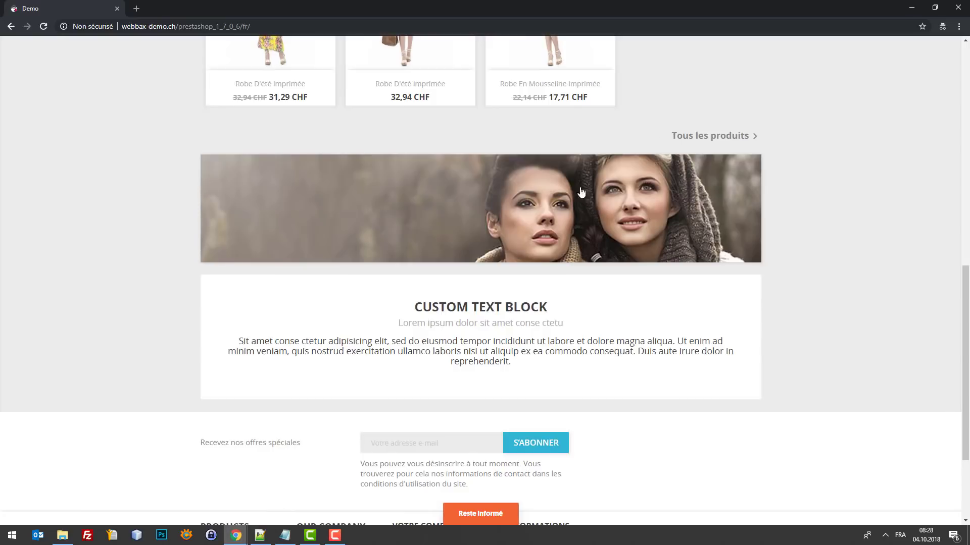
click(957, 6)
mouse_move(231, 538)
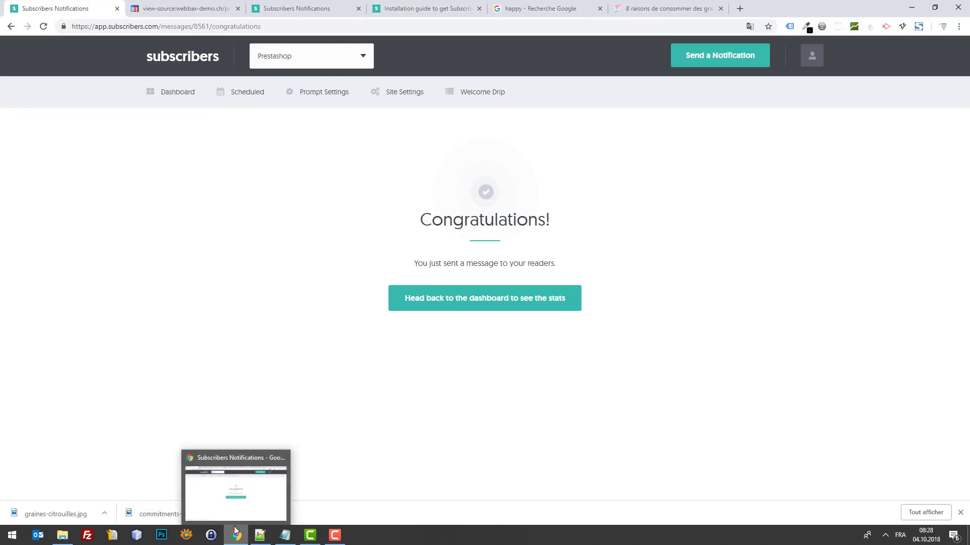
click(240, 512)
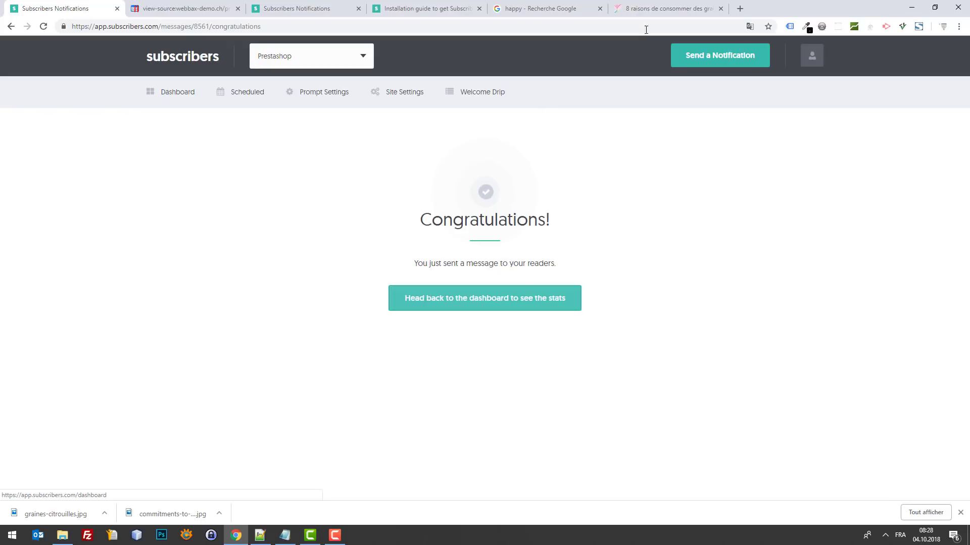
Step: Start a new notification with Title 'test' and Message 'test'
click(714, 59)
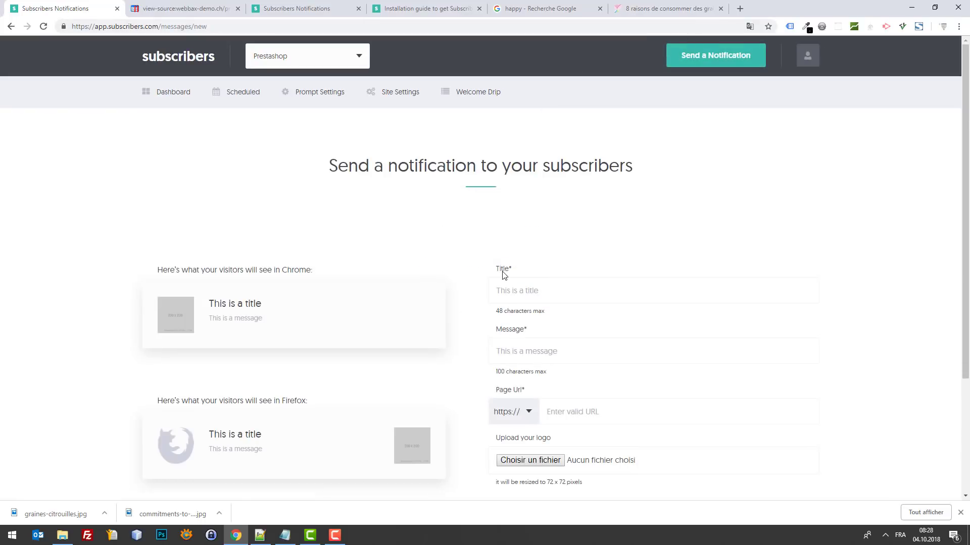
click(531, 290)
text(test)
click(519, 325)
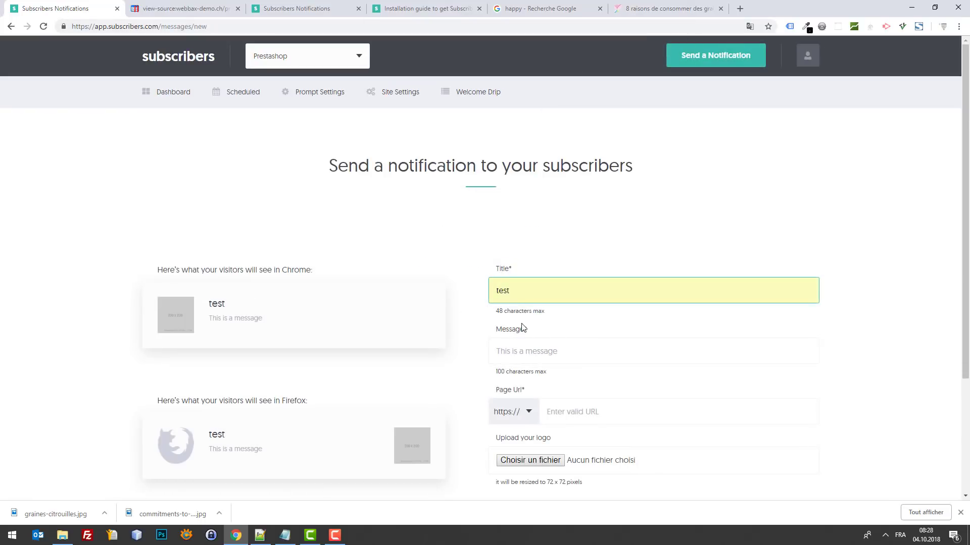
click(561, 355)
text(test)
Step: Link it to the amelioretasante.com pumpkin-seed article, send it, and close the page-source tab
scroll(584, 396, down, 3)
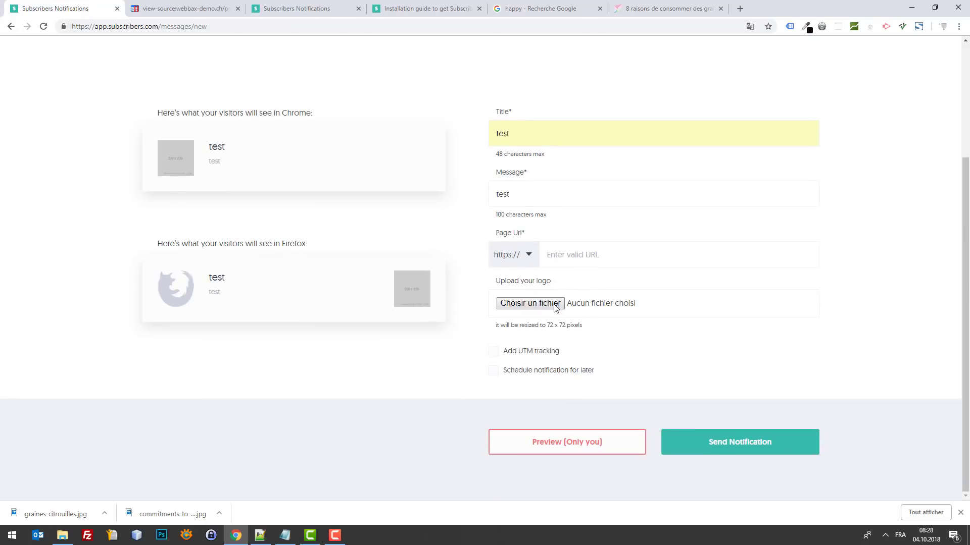
click(568, 255)
click(568, 281)
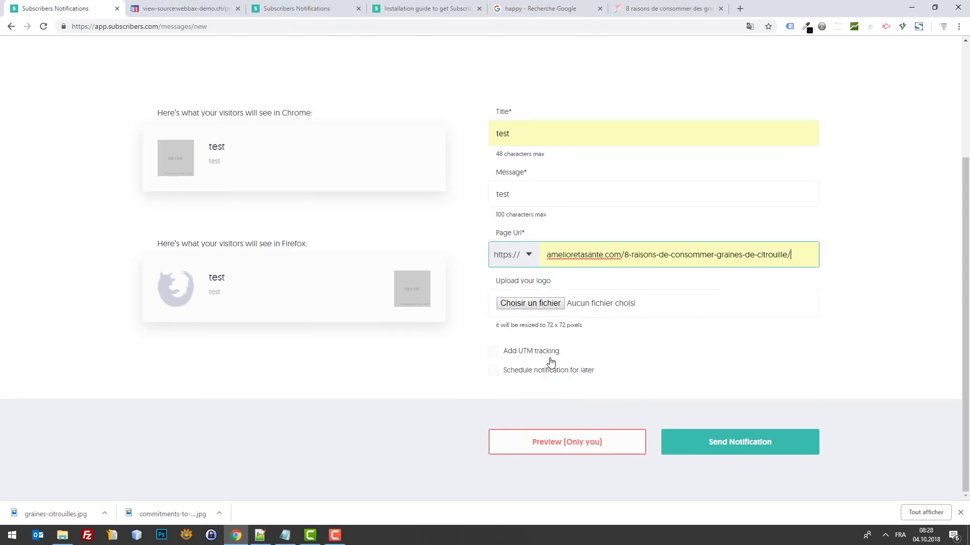
click(714, 457)
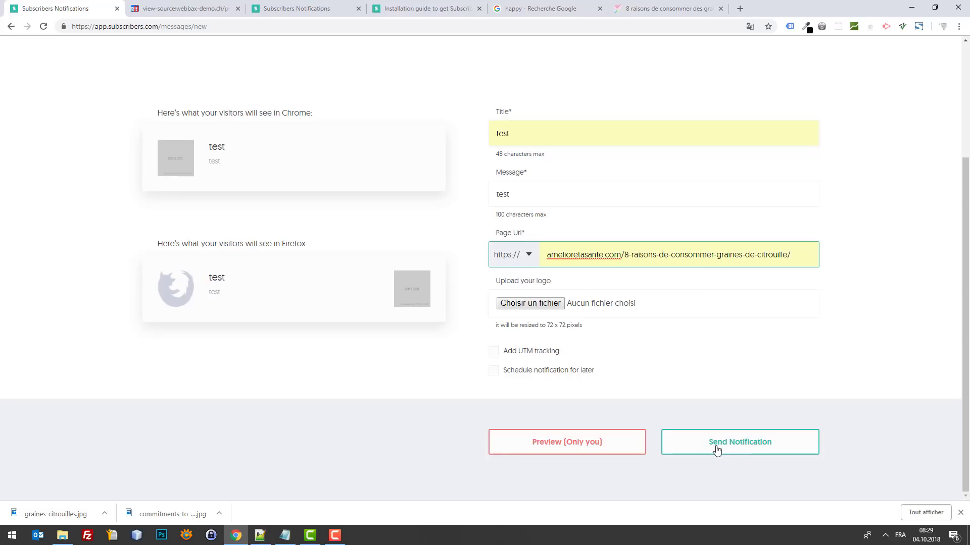
click(717, 448)
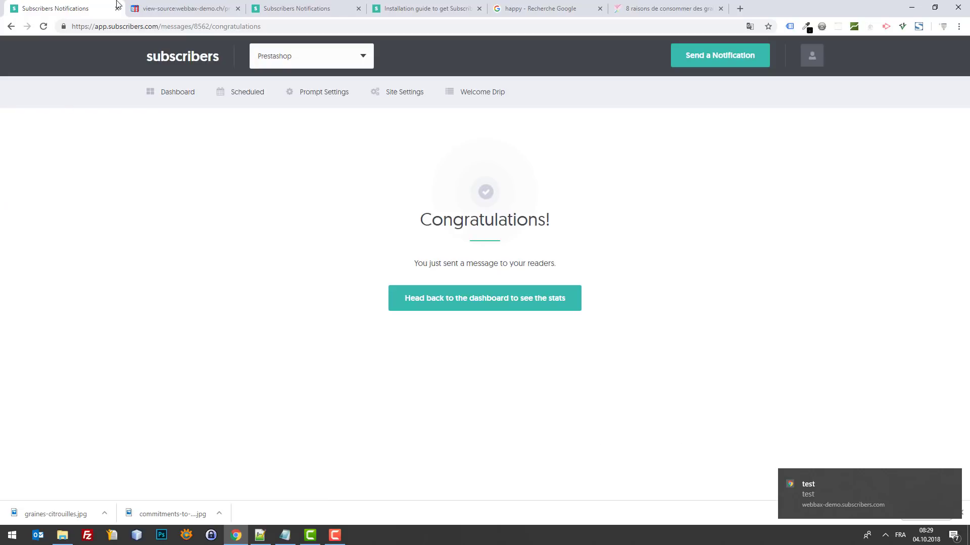
click(160, 6)
key(ctrl+w)
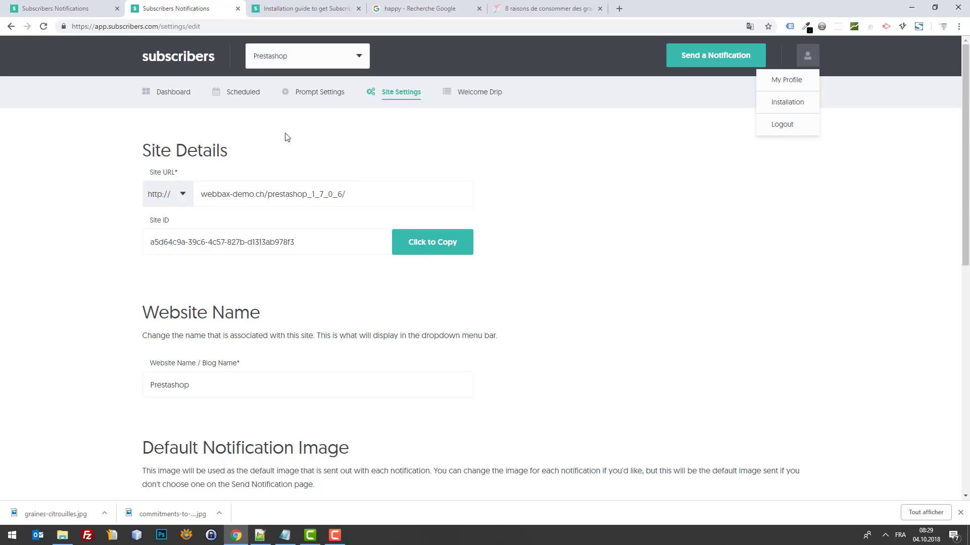
Step: Review the dashboard totals and five-notification performance list, then select the subscribers.com domain
click(178, 96)
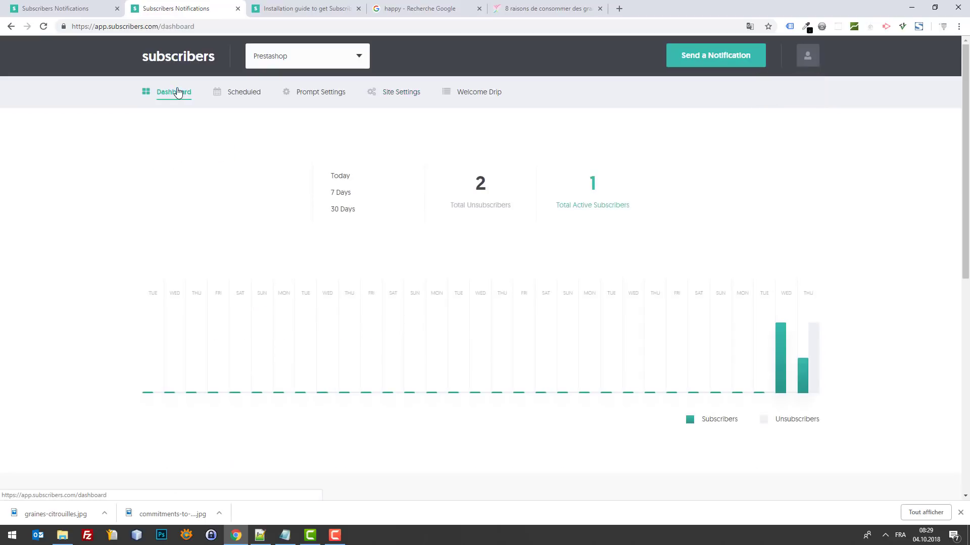
scroll(555, 288, down, 10)
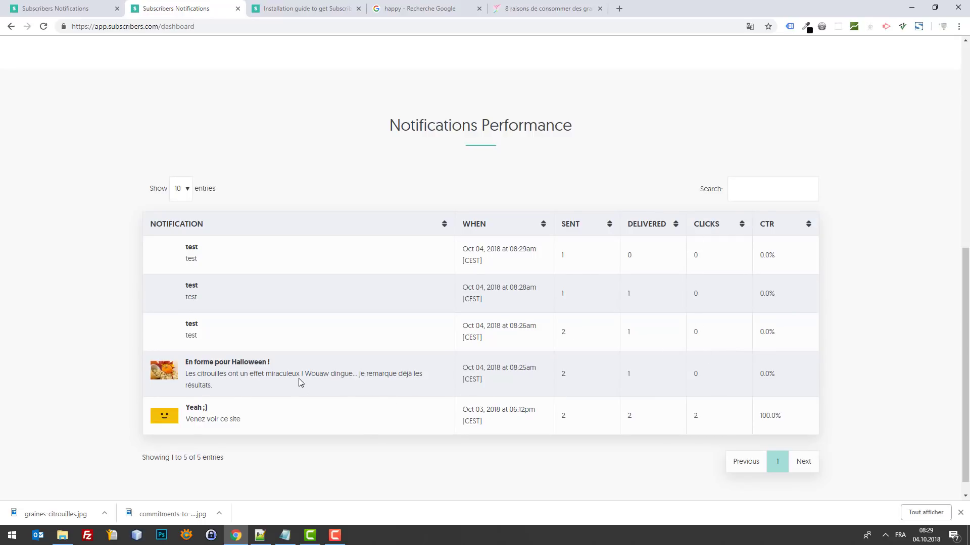
scroll(931, 372, up, 8)
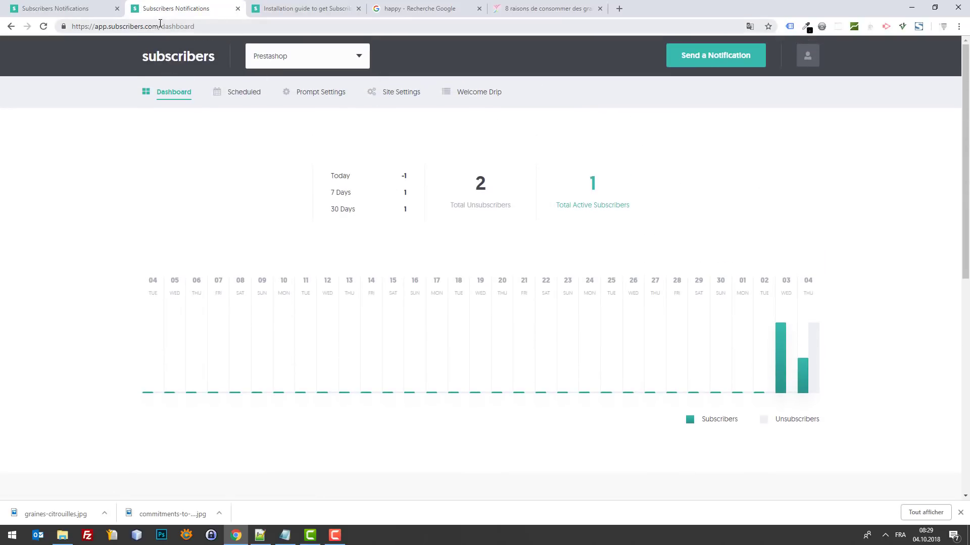
drag(160, 23, 107, 30)
key(ctrl+c)
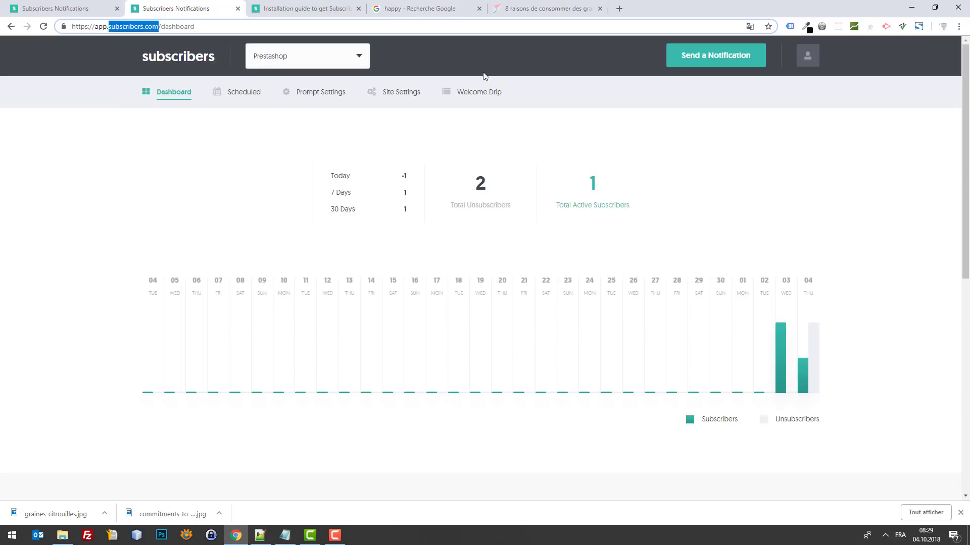
Step: Open Welcome Drip in a new tab and switch to it
right_click(488, 97)
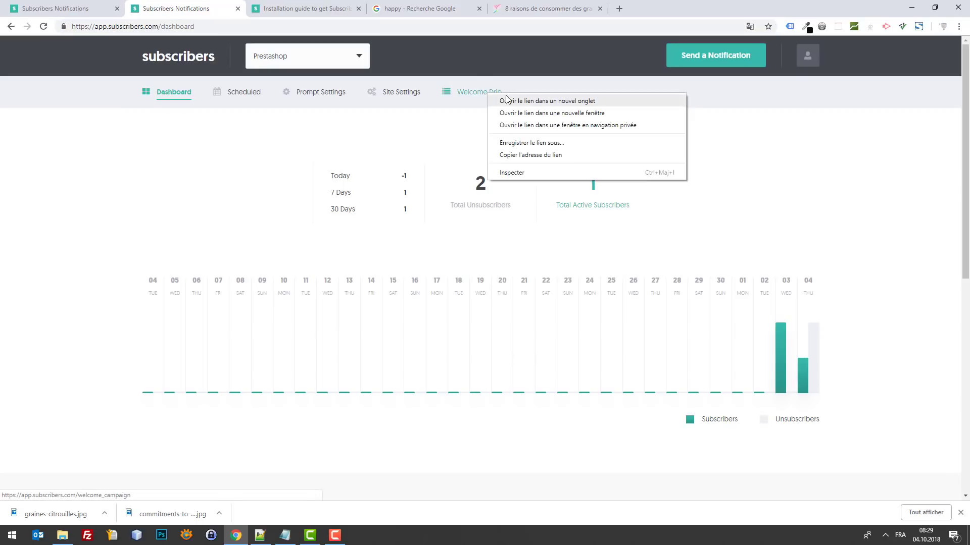
click(505, 100)
click(277, 4)
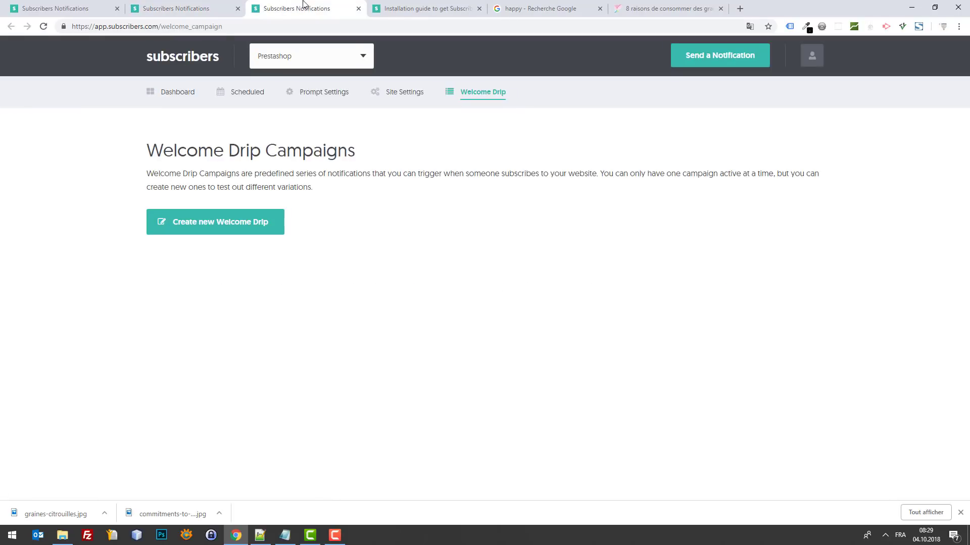
Step: Load the subscribers.com homepage in that tab and accept its cookies
click(285, 25)
key(ctrl+v)
key(Return)
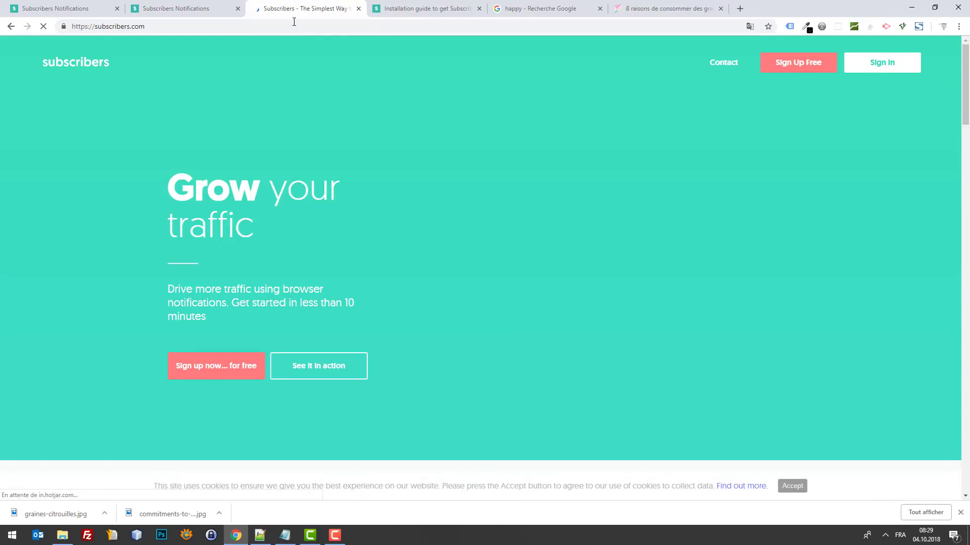
scroll(825, 214, down, 20)
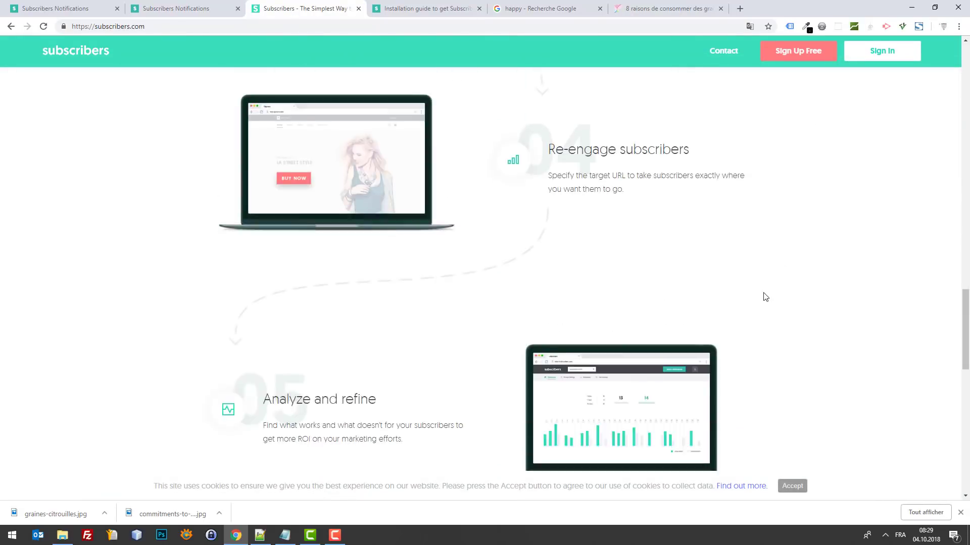
scroll(764, 296, down, 10)
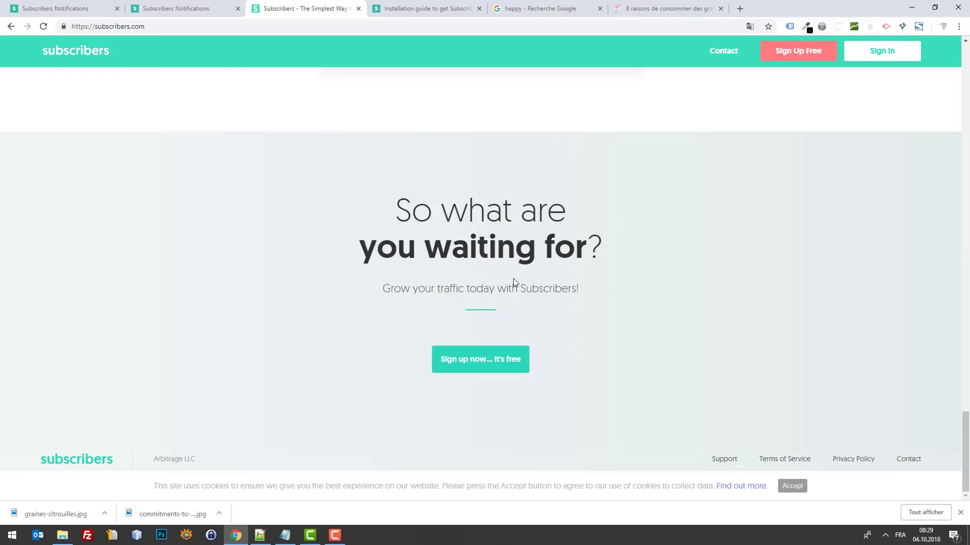
click(792, 486)
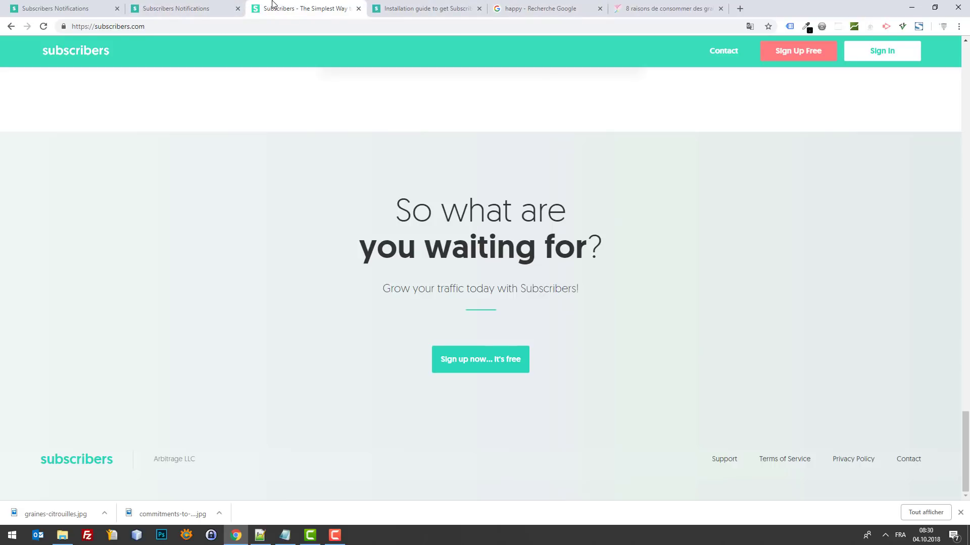
Step: Switch back to the Subscribers Notifications tab showing the Prestashop dashboard statistics
click(236, 5)
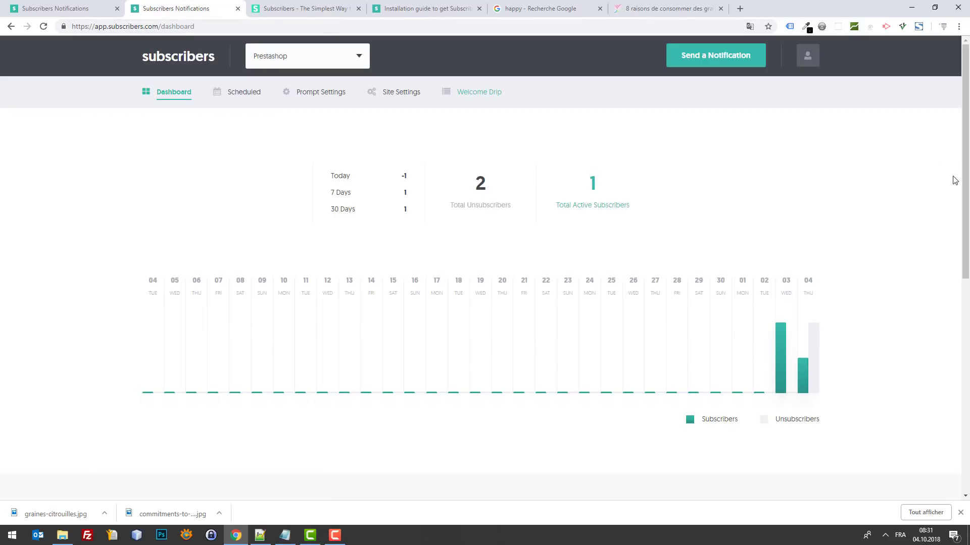
scroll(887, 275, down, 8)
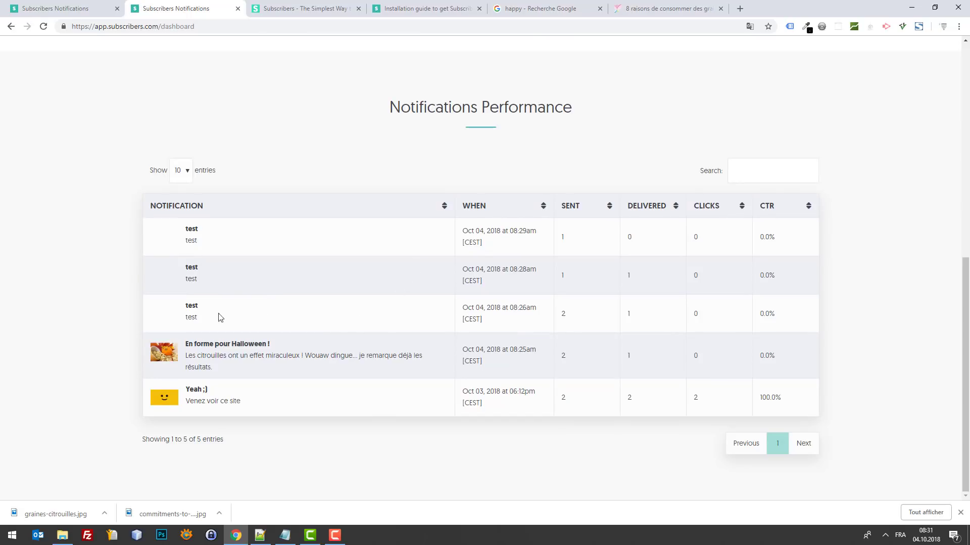
drag(559, 314, 575, 316)
scroll(526, 340, up, 10)
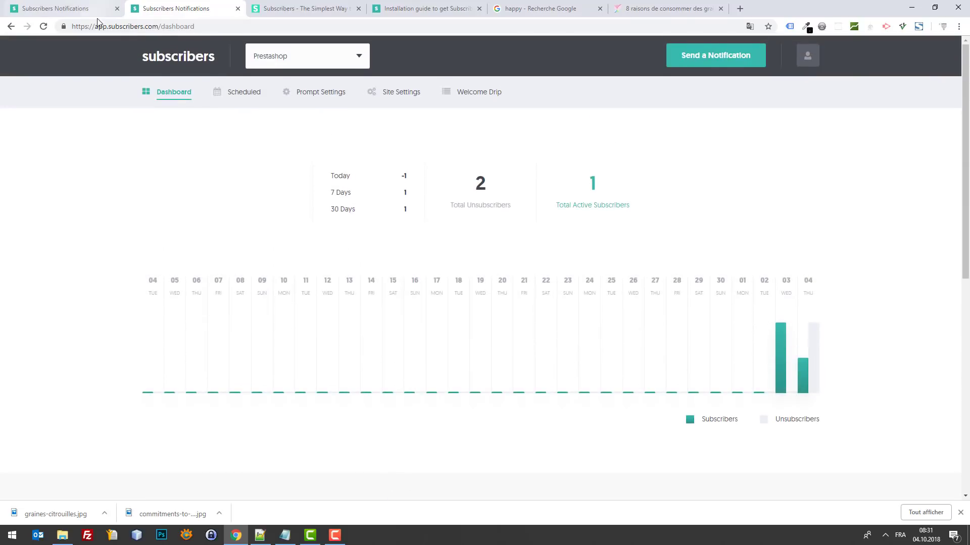
Step: From the empty Scheduled list, start a notification and toggle scheduling for later on and off
click(248, 94)
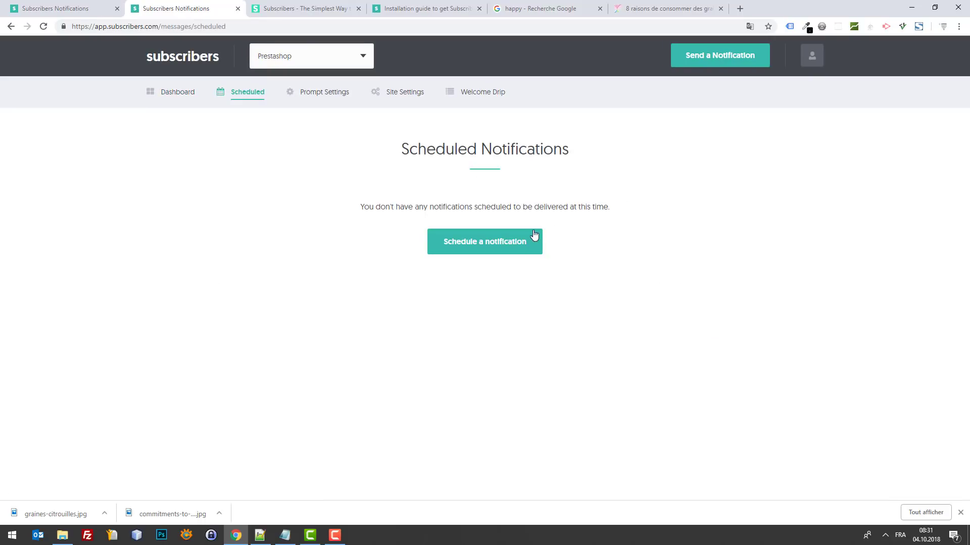
click(508, 244)
scroll(717, 262, down, 3)
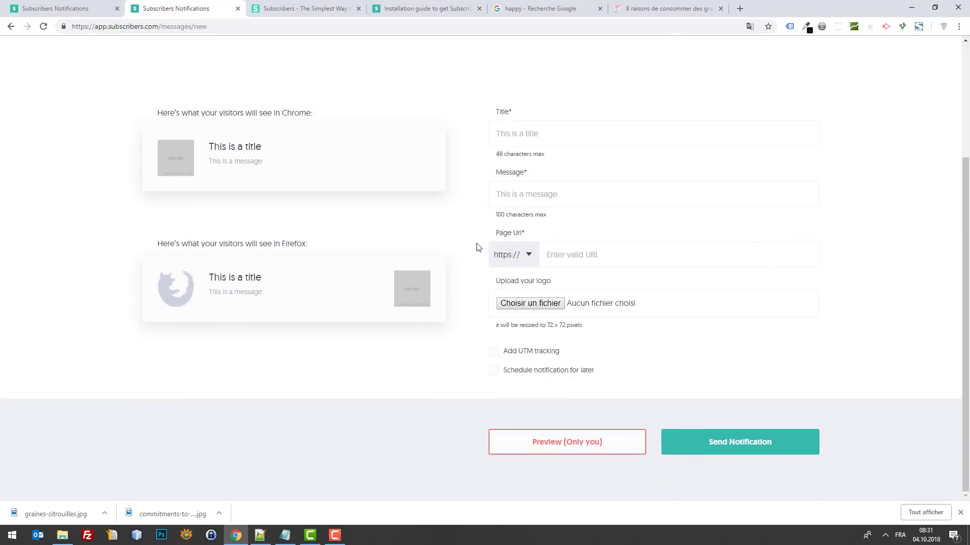
click(576, 373)
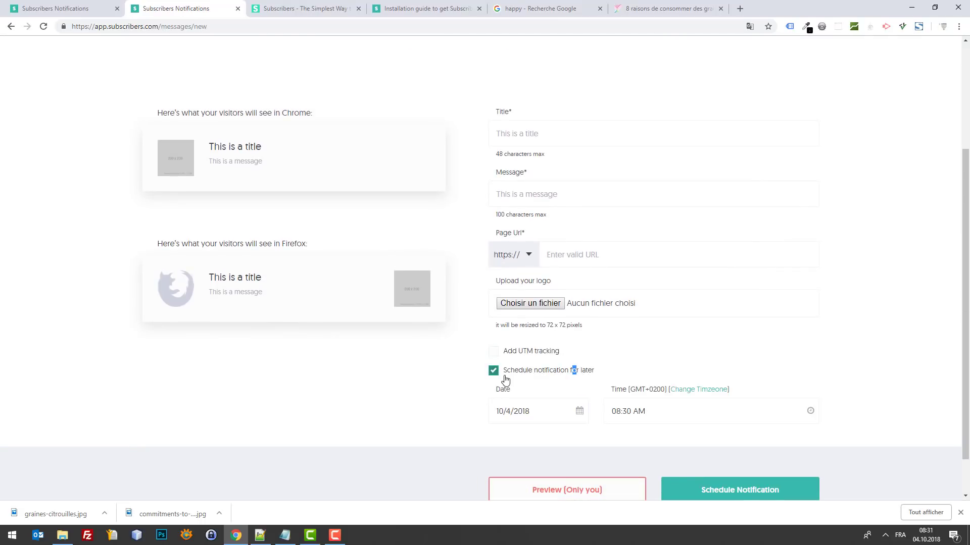
click(493, 371)
Step: Toggle the Schedule notification for later option once more, leaving it unchecked
scroll(621, 266, up, 3)
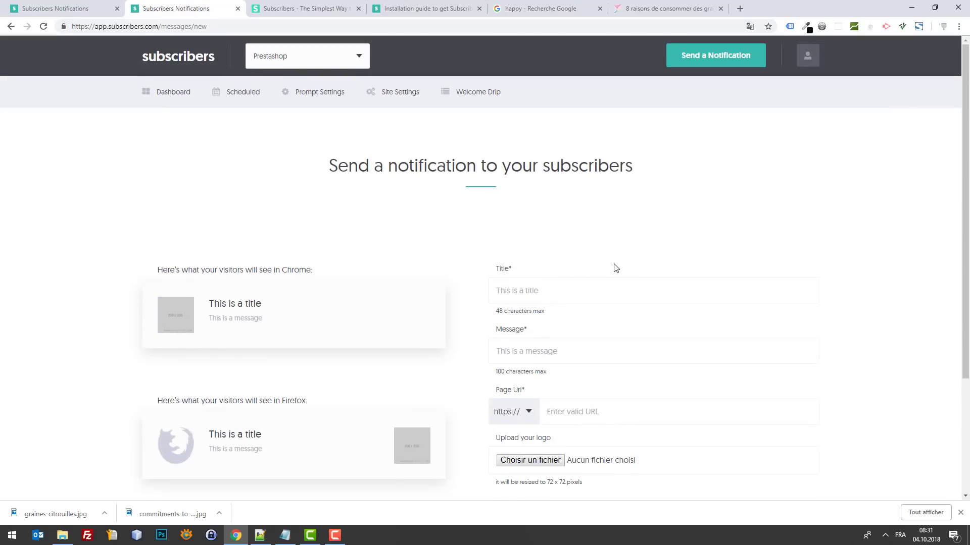
scroll(601, 298, down, 3)
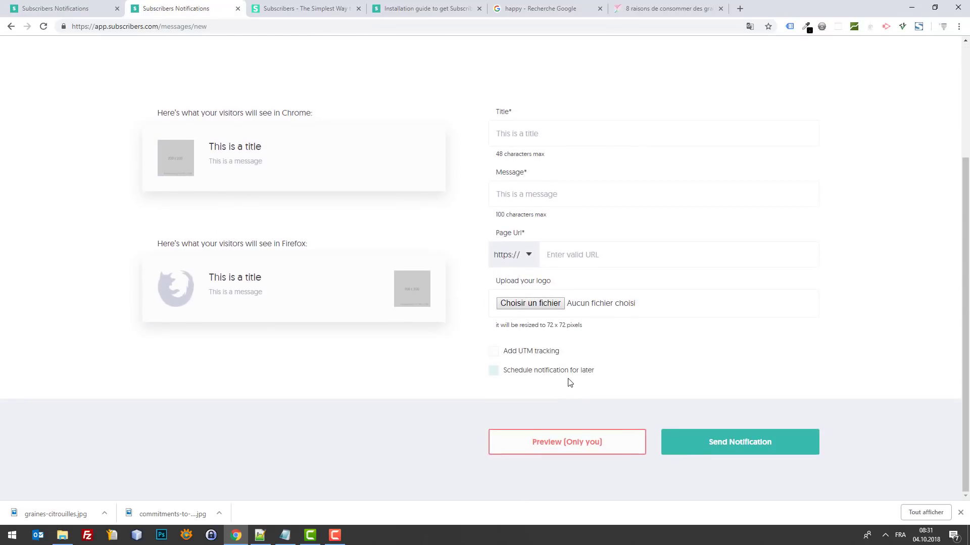
drag(563, 374, 560, 375)
click(498, 375)
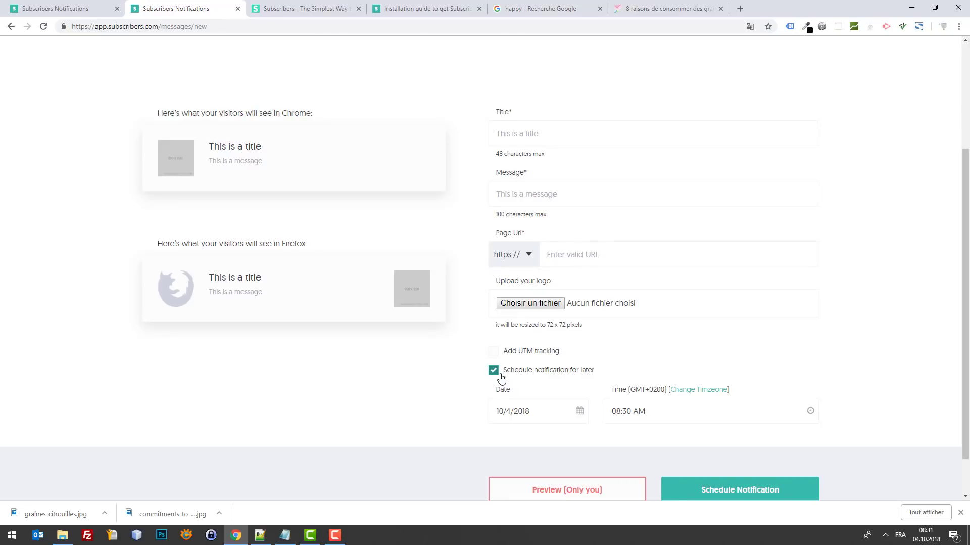
click(498, 375)
scroll(583, 364, up, 1)
scroll(583, 364, up, 3)
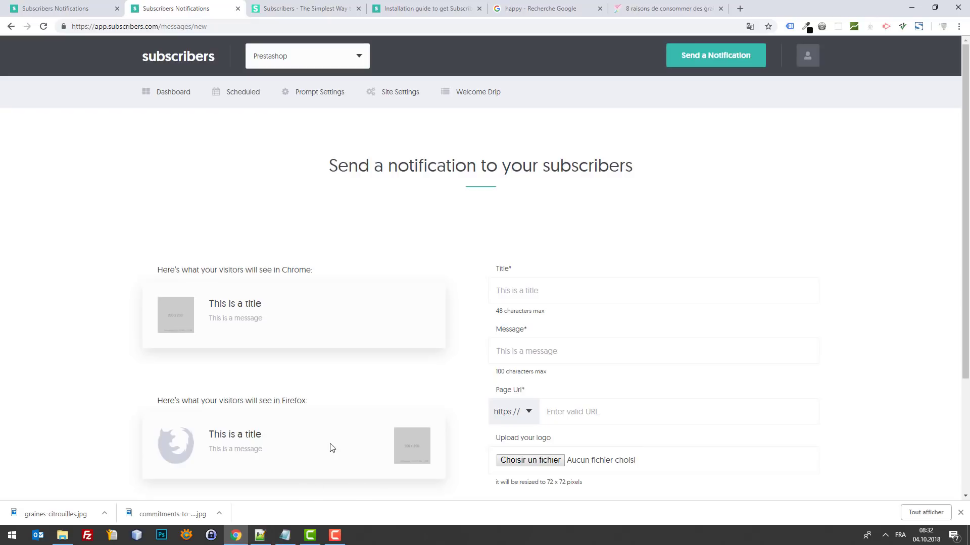
click(261, 535)
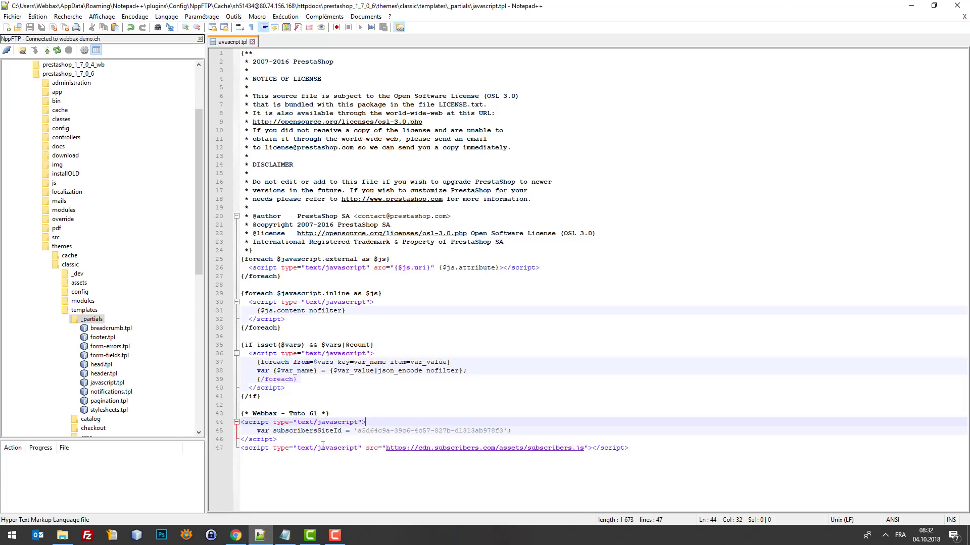
click(911, 5)
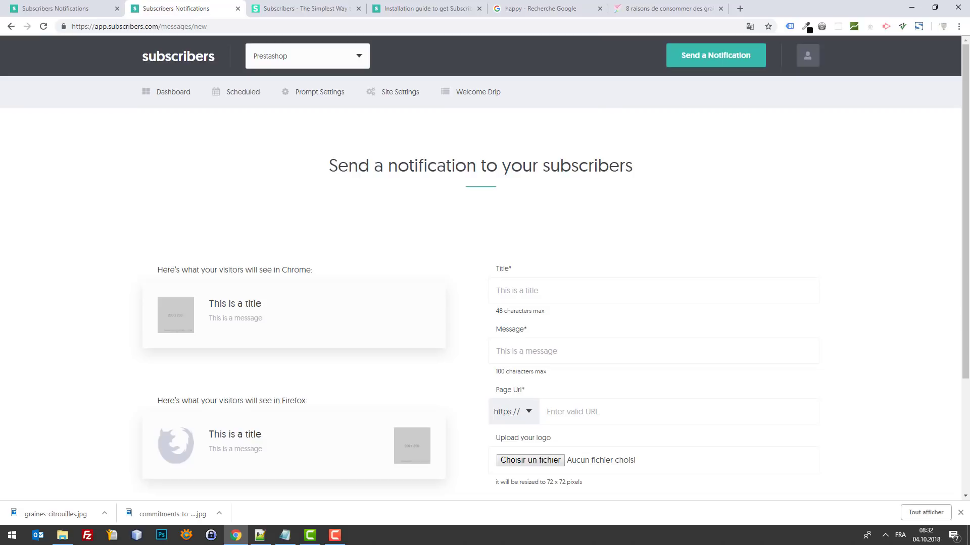
scroll(872, 298, down, 3)
scroll(882, 263, up, 3)
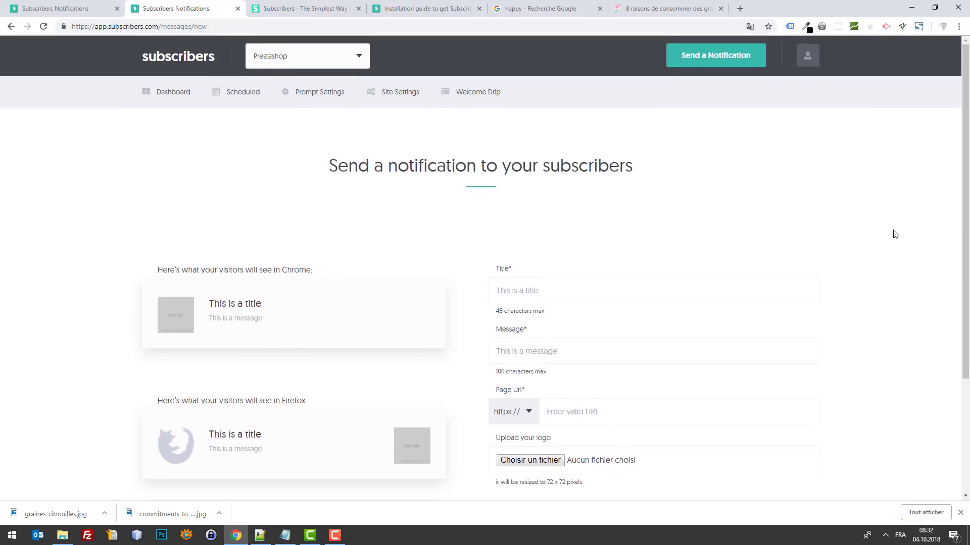